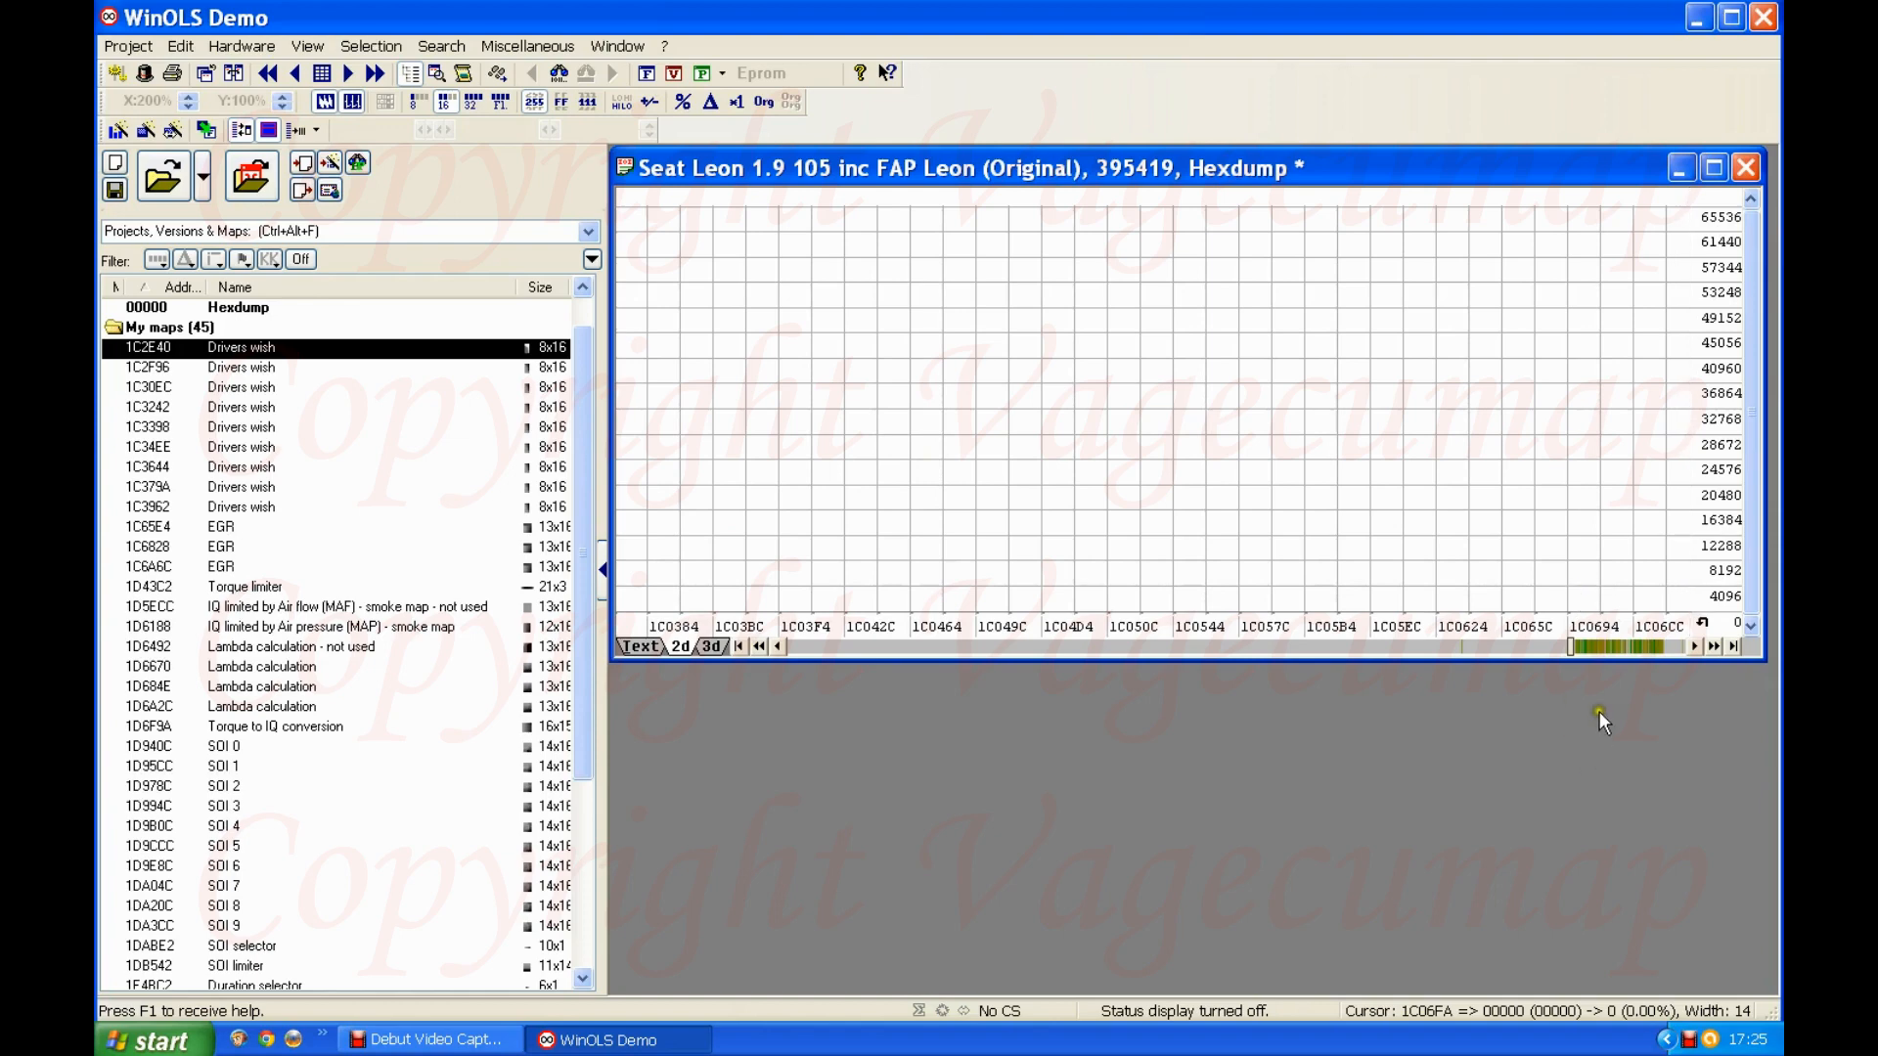
Step: Browse the 2D hexdump graph past the Drivers wish and EGR maps and place the cursor in the Torque limiter map at 1D43C2
{"action": "left_click", "coordinate": [1606, 648]}
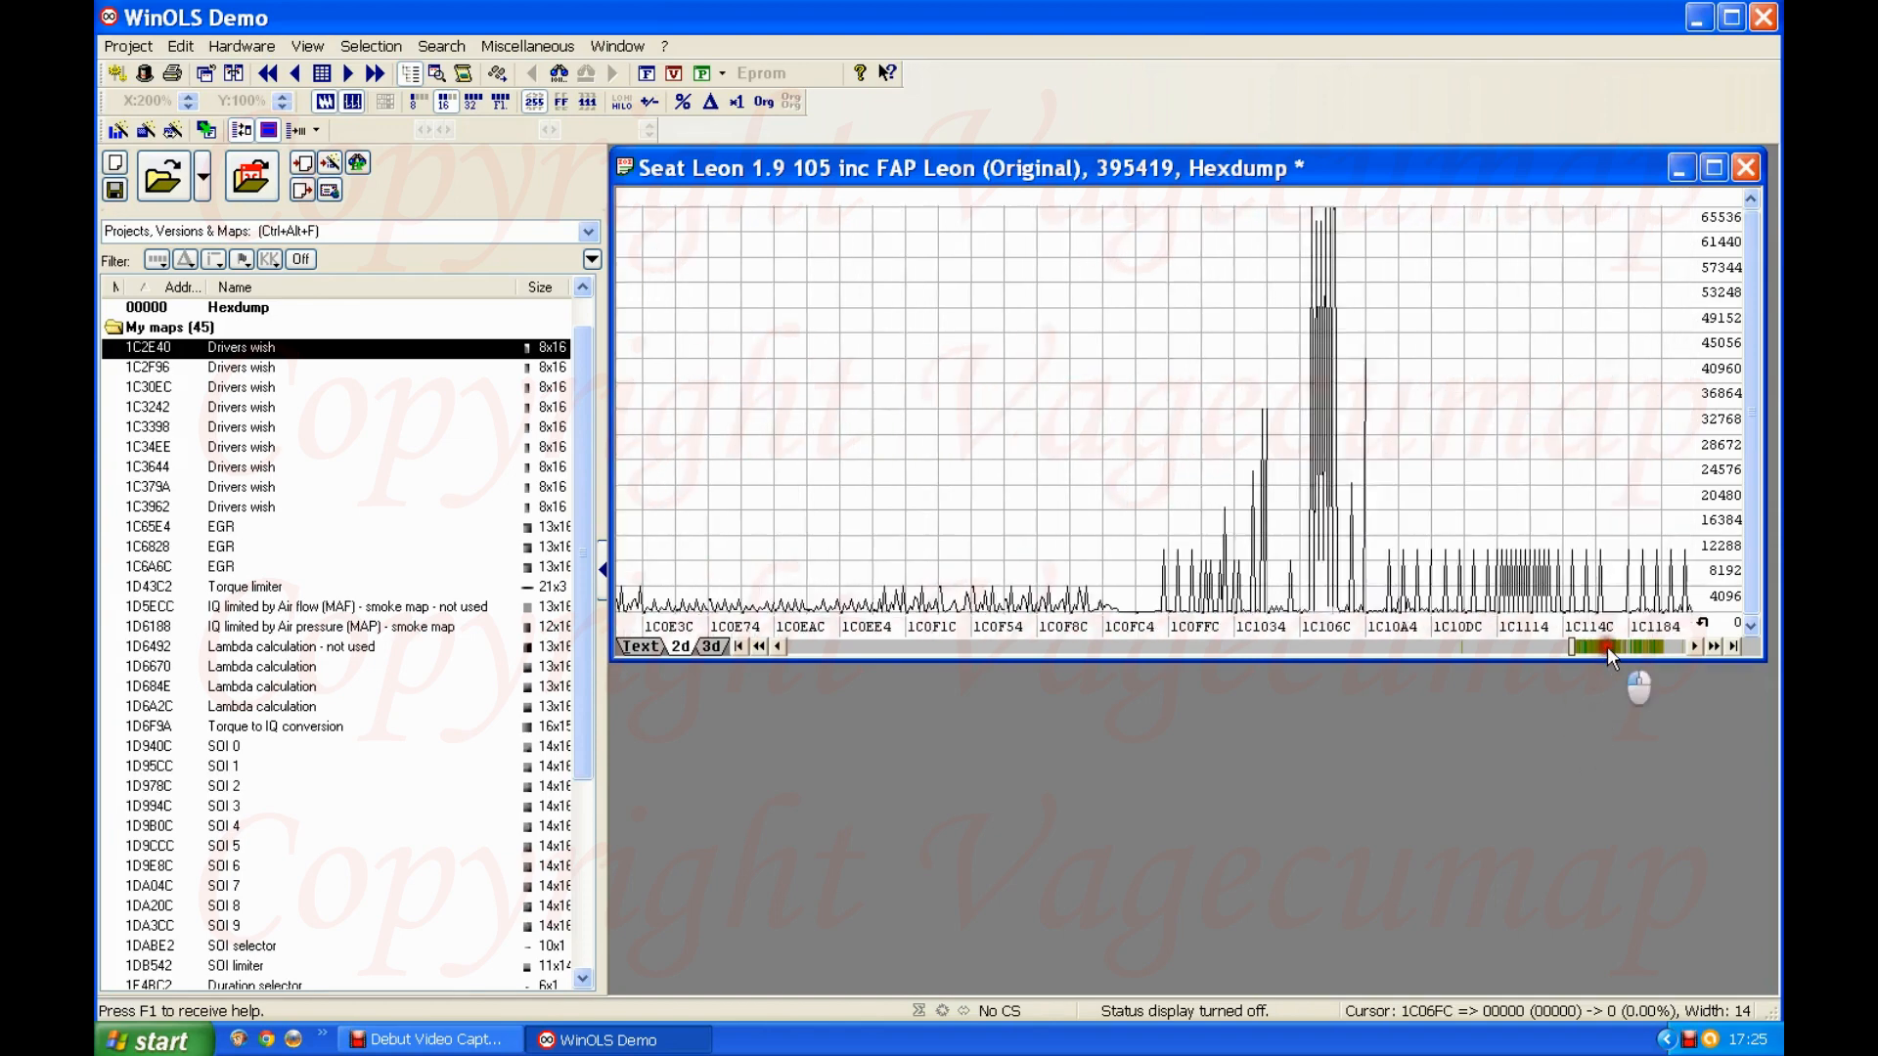
{"action": "left_click", "coordinate": [1606, 647]}
{"action": "left_click", "coordinate": [1606, 647]}
{"action": "left_click", "coordinate": [1606, 647]}
{"action": "left_click", "coordinate": [1606, 647]}
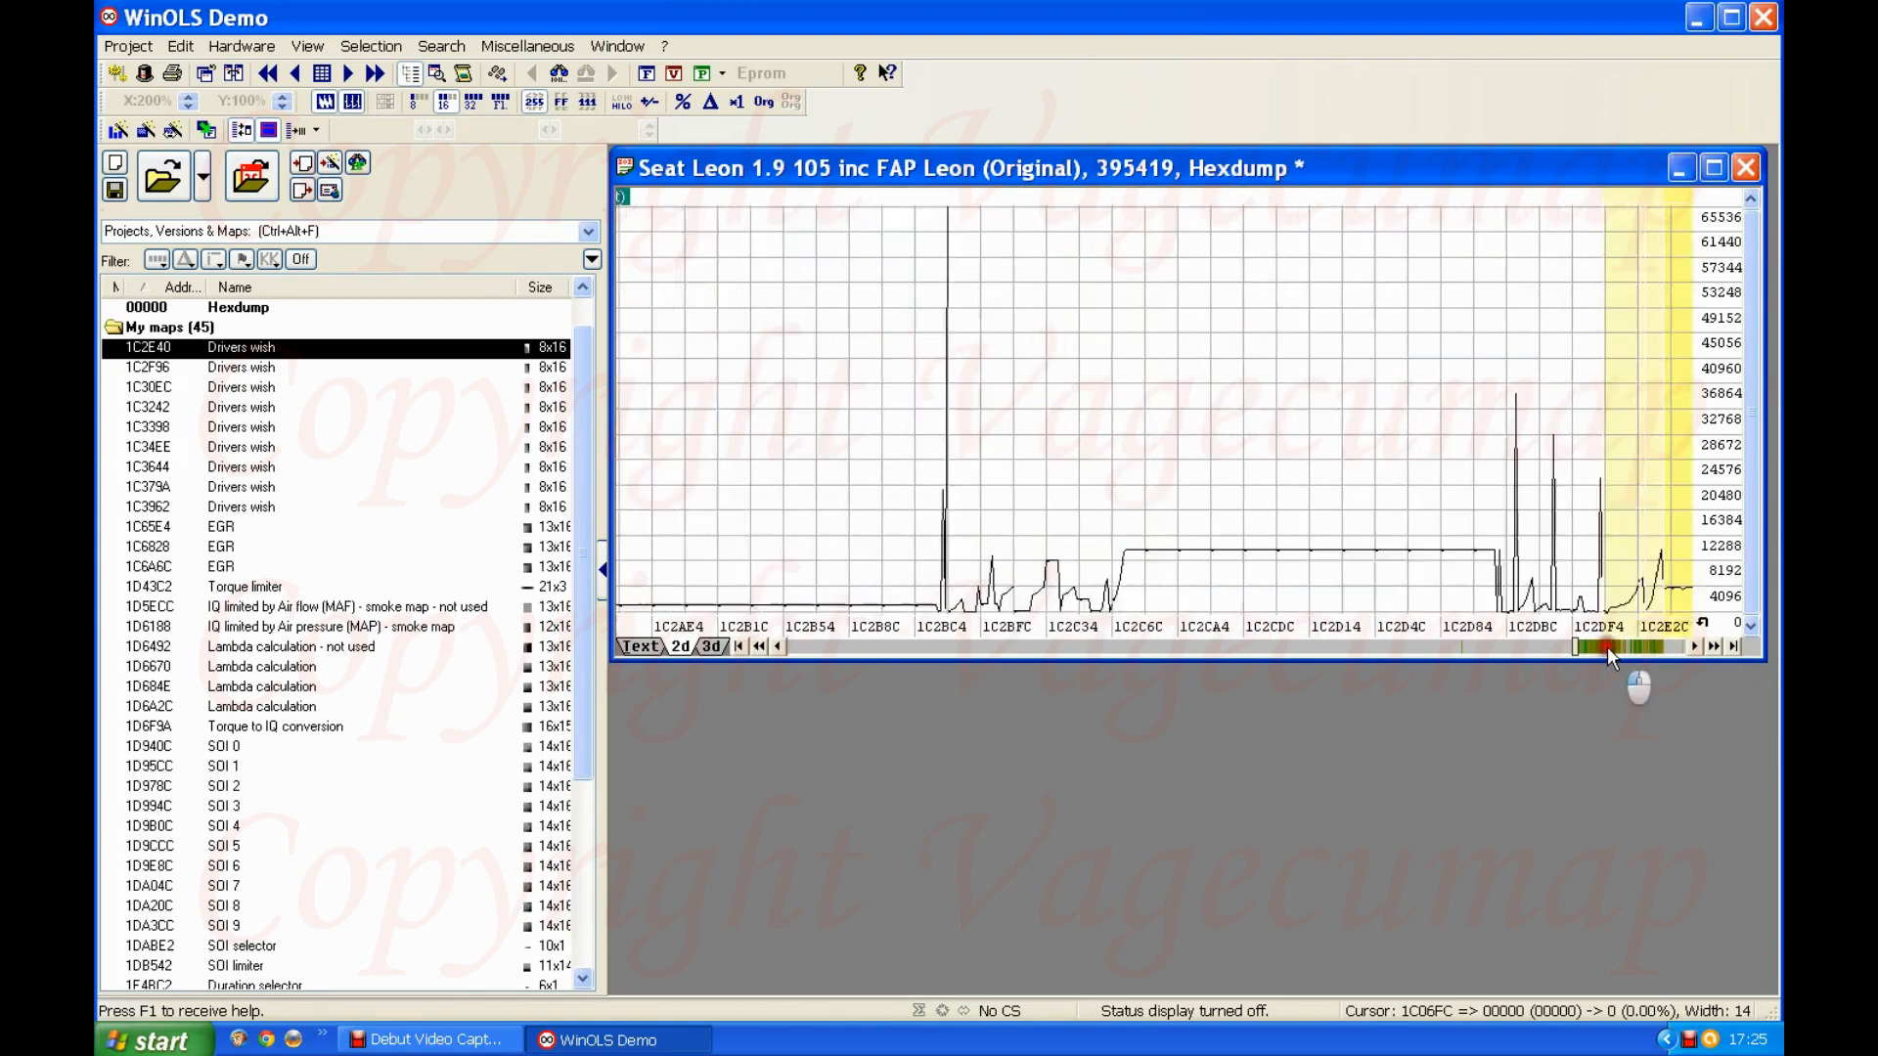
{"action": "left_click", "coordinate": [1606, 648]}
{"action": "left_click", "coordinate": [1606, 647]}
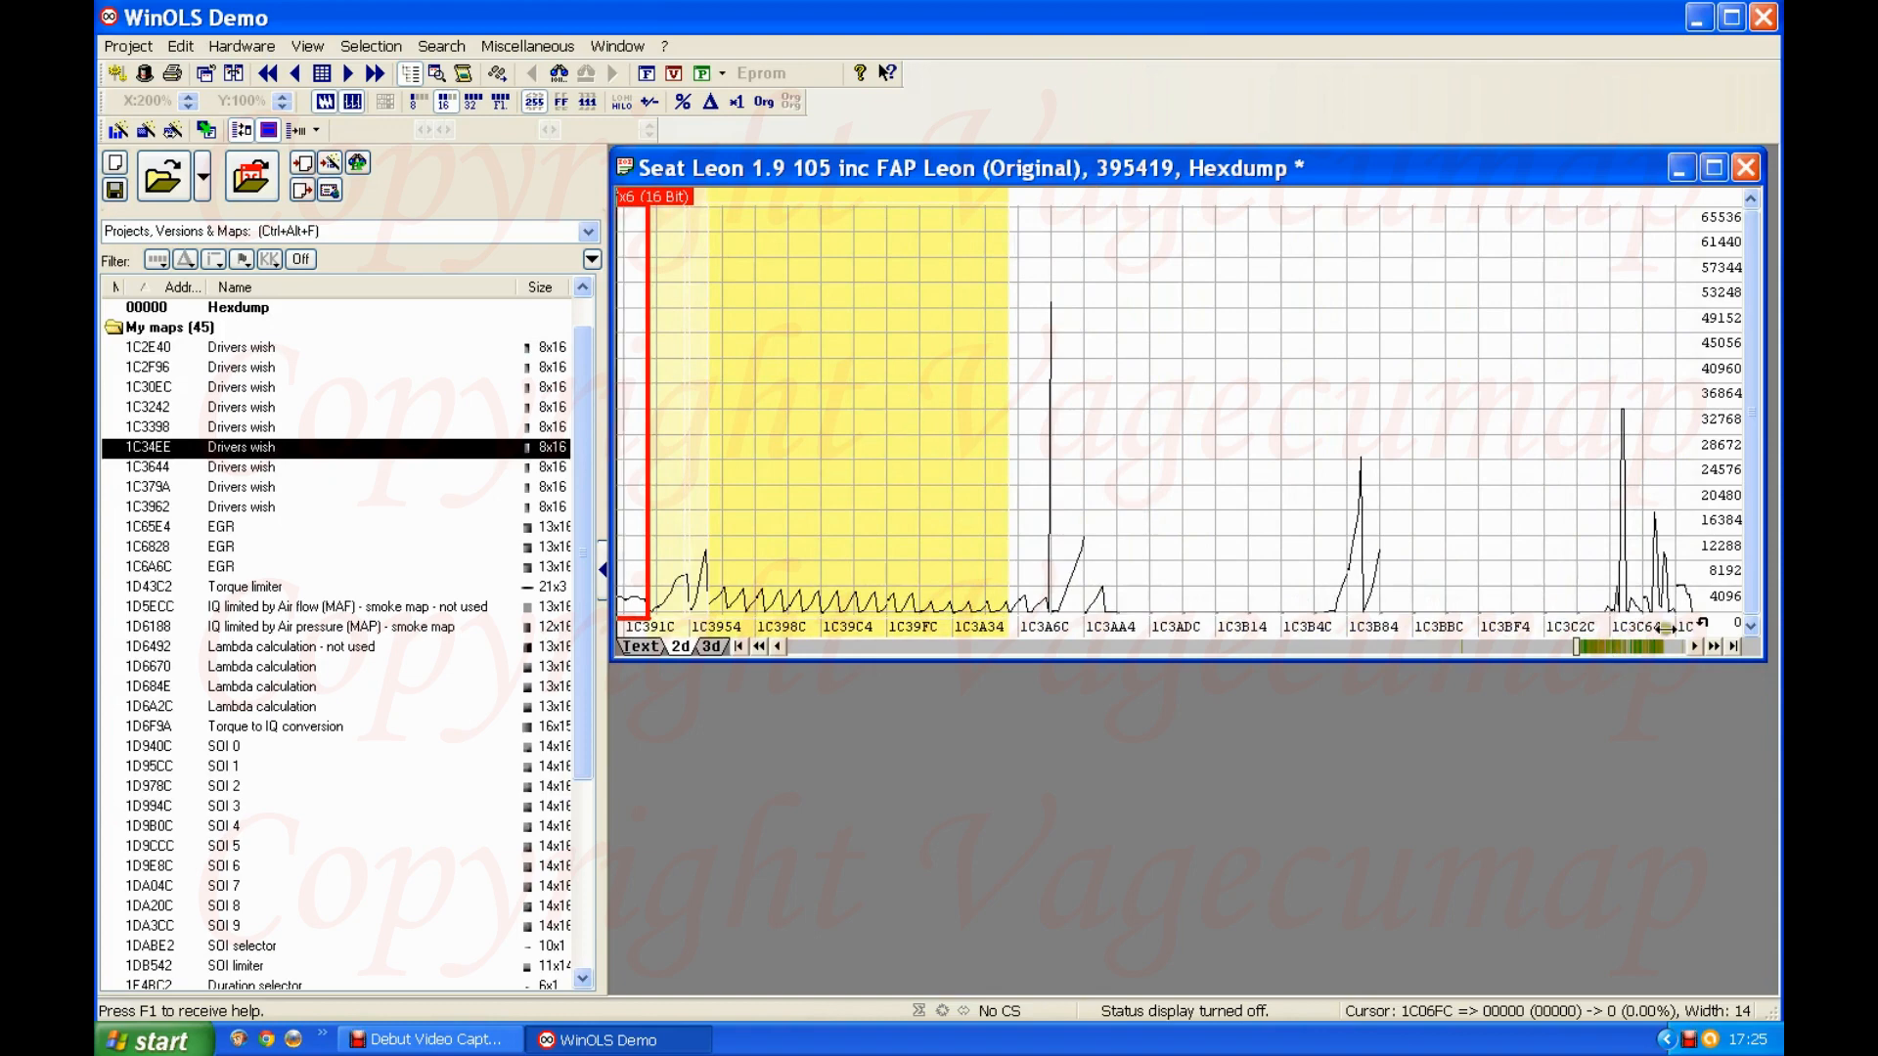
{"action": "left_click", "coordinate": [1614, 649]}
{"action": "left_click", "coordinate": [1613, 648]}
{"action": "left_click", "coordinate": [1614, 649]}
{"action": "left_click", "coordinate": [1613, 648]}
{"action": "left_click", "coordinate": [1613, 648]}
{"action": "left_click", "coordinate": [1614, 648]}
{"action": "left_click", "coordinate": [1614, 649]}
{"action": "left_click", "coordinate": [1614, 648]}
{"action": "left_click", "coordinate": [1614, 648]}
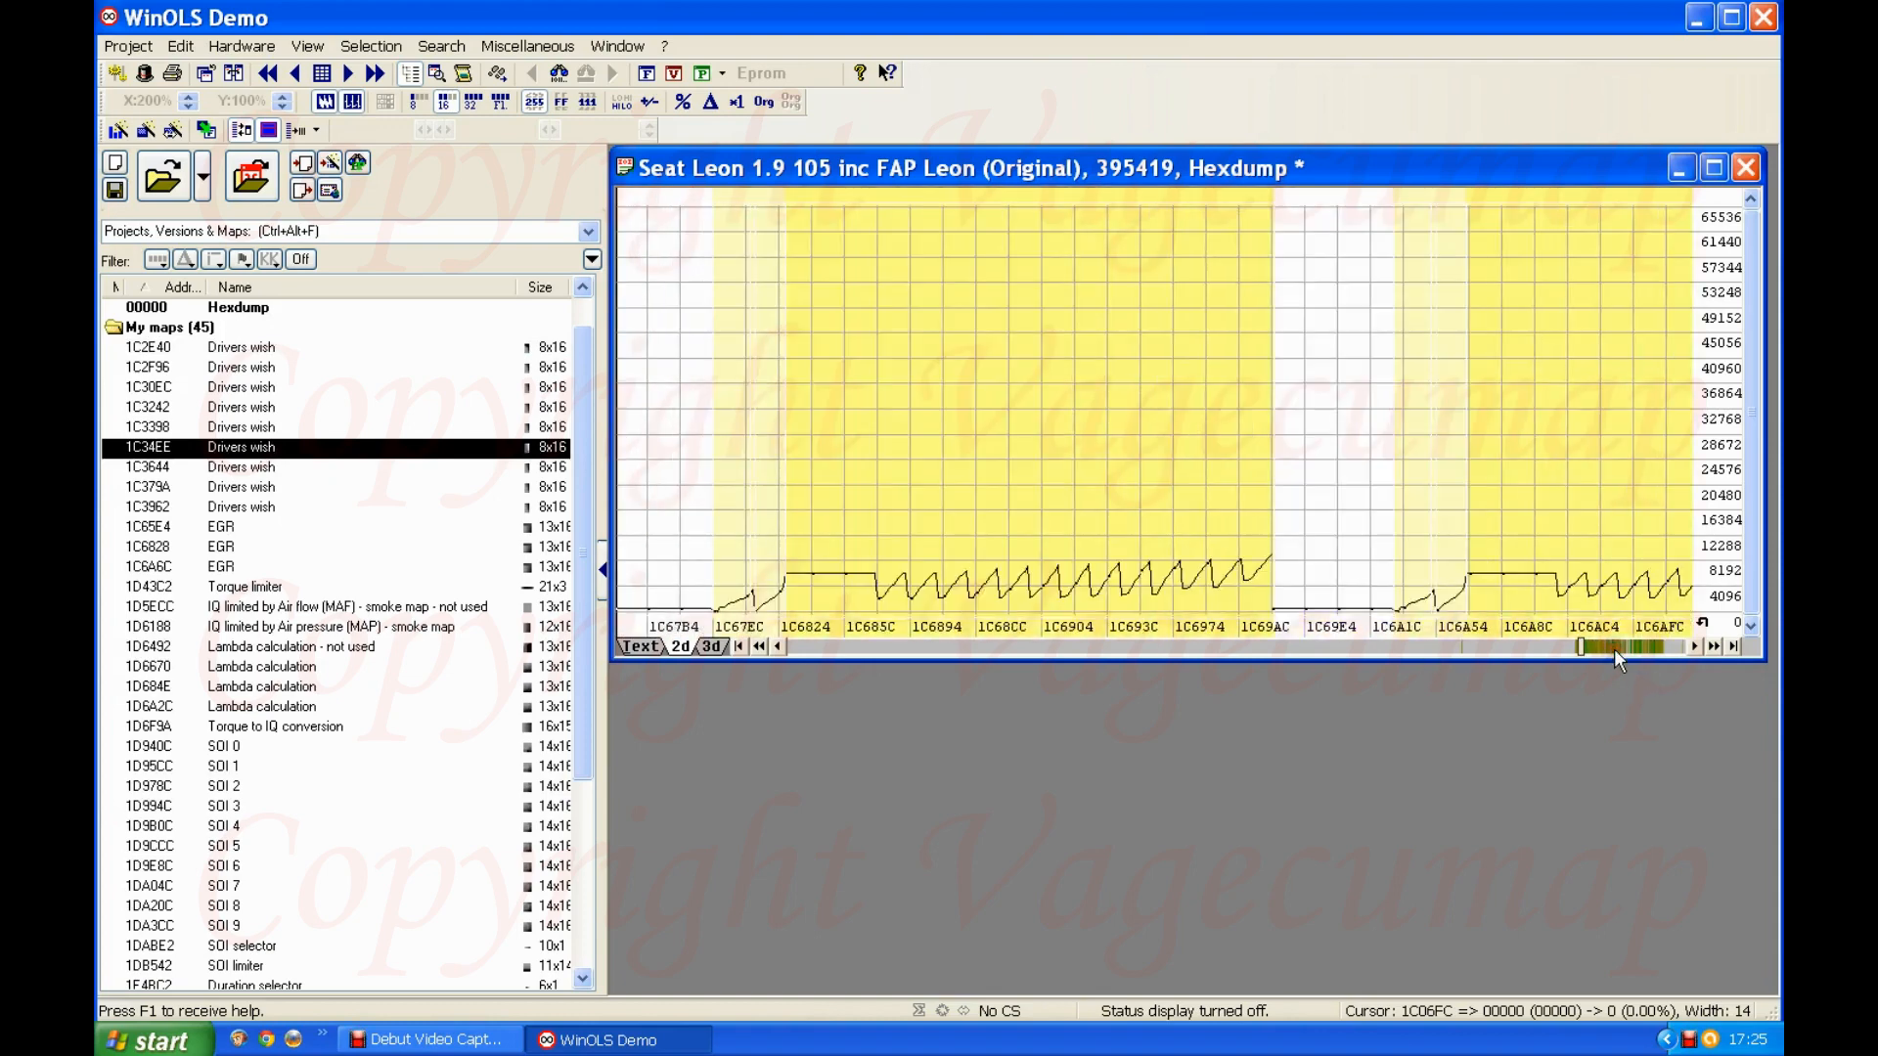
{"action": "left_click", "coordinate": [1614, 648]}
{"action": "left_click", "coordinate": [1614, 648]}
{"action": "left_click", "coordinate": [1637, 648]}
{"action": "left_click", "coordinate": [1637, 647]}
{"action": "left_click", "coordinate": [1637, 647]}
{"action": "left_click", "coordinate": [1637, 648]}
{"action": "left_click", "coordinate": [1637, 647]}
{"action": "left_click", "coordinate": [1637, 647]}
{"action": "left_click", "coordinate": [1637, 647]}
{"action": "left_click", "coordinate": [1637, 647]}
{"action": "left_click", "coordinate": [1637, 647]}
{"action": "left_click", "coordinate": [1637, 647]}
{"action": "left_click", "coordinate": [1637, 647]}
{"action": "left_click", "coordinate": [1637, 648]}
{"action": "left_click", "coordinate": [1637, 648]}
{"action": "left_click", "coordinate": [1637, 648]}
{"action": "left_click", "coordinate": [1637, 647]}
{"action": "left_click", "coordinate": [1637, 647]}
{"action": "left_click", "coordinate": [1637, 647]}
{"action": "left_click", "coordinate": [1637, 647]}
{"action": "left_click", "coordinate": [1637, 648]}
{"action": "left_click", "coordinate": [1637, 648]}
{"action": "left_click", "coordinate": [1637, 647]}
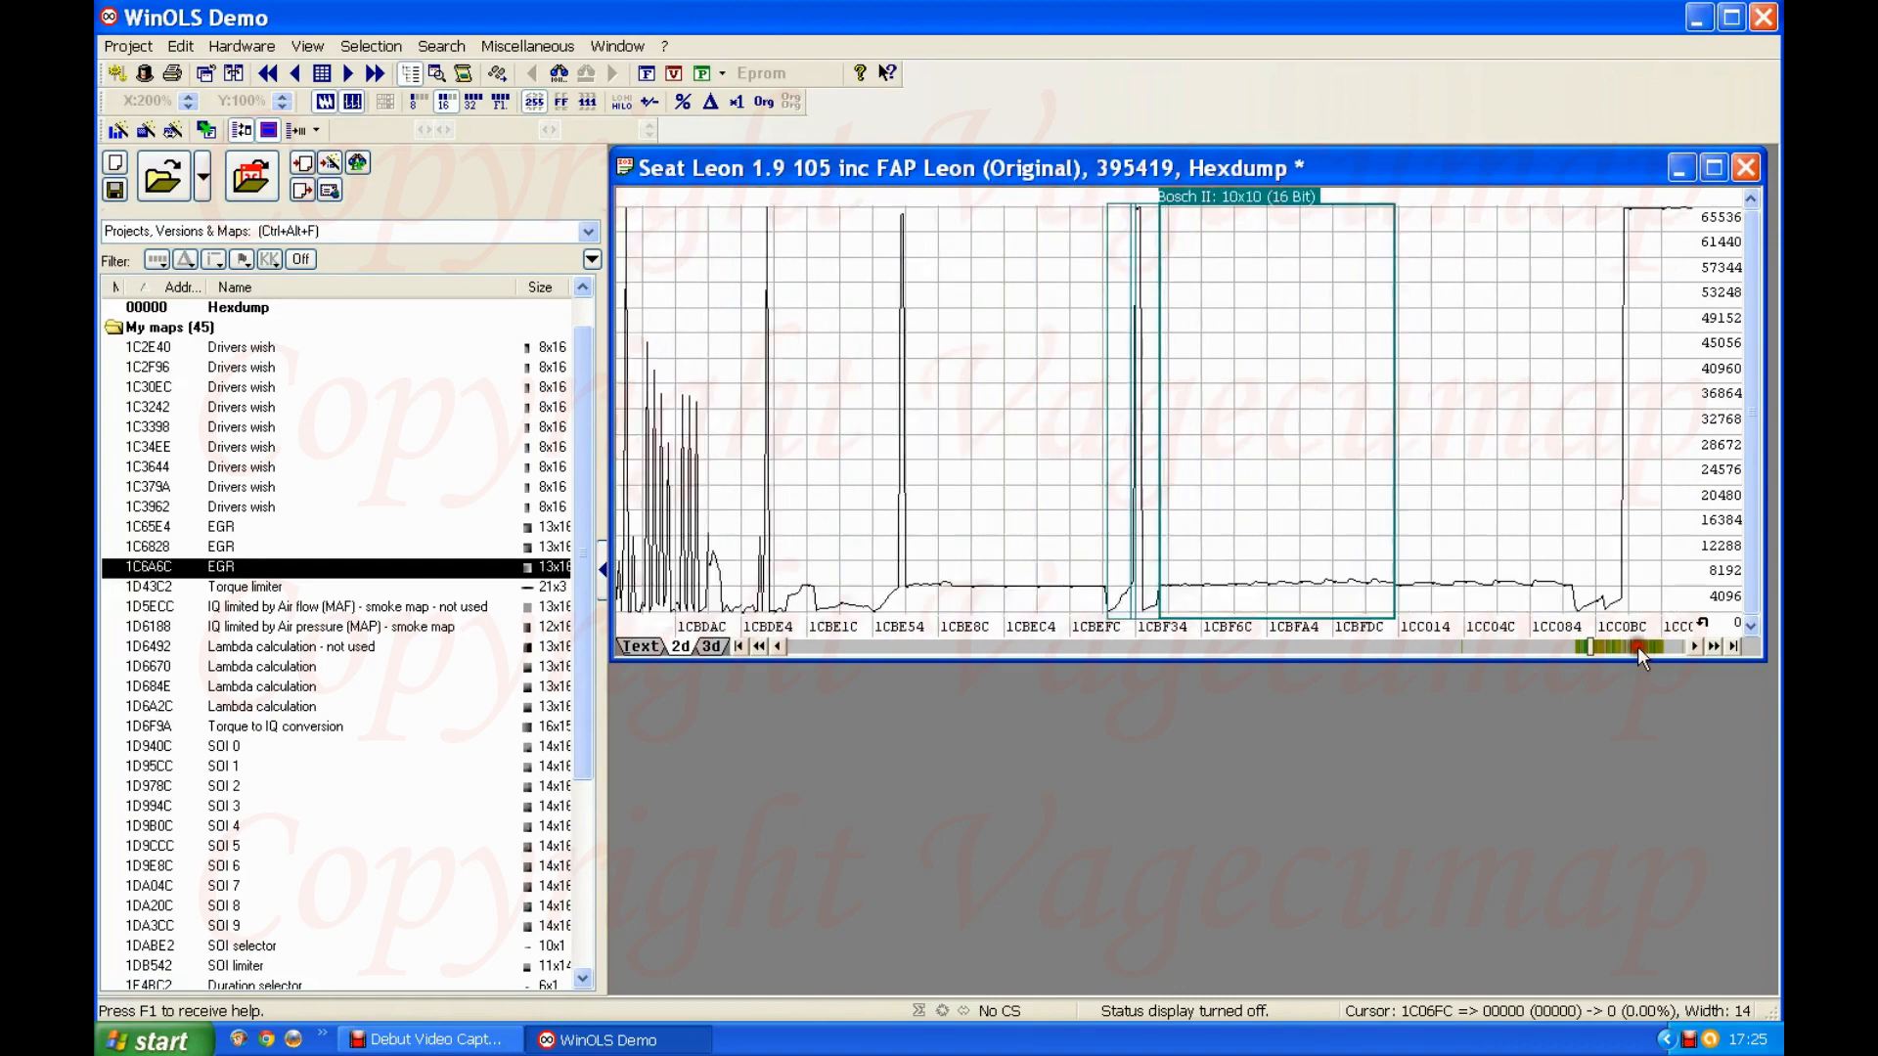
{"action": "left_click", "coordinate": [1637, 648]}
{"action": "left_click", "coordinate": [1637, 647]}
{"action": "left_click", "coordinate": [1637, 647]}
{"action": "left_click", "coordinate": [1637, 647]}
{"action": "left_click", "coordinate": [1637, 648]}
{"action": "left_click", "coordinate": [1637, 648]}
{"action": "left_click", "coordinate": [1637, 648]}
{"action": "left_click", "coordinate": [1637, 648]}
{"action": "left_click", "coordinate": [1637, 647]}
{"action": "left_click", "coordinate": [1637, 648]}
{"action": "left_click", "coordinate": [1637, 648]}
{"action": "left_click", "coordinate": [1637, 647]}
{"action": "left_click", "coordinate": [1637, 647]}
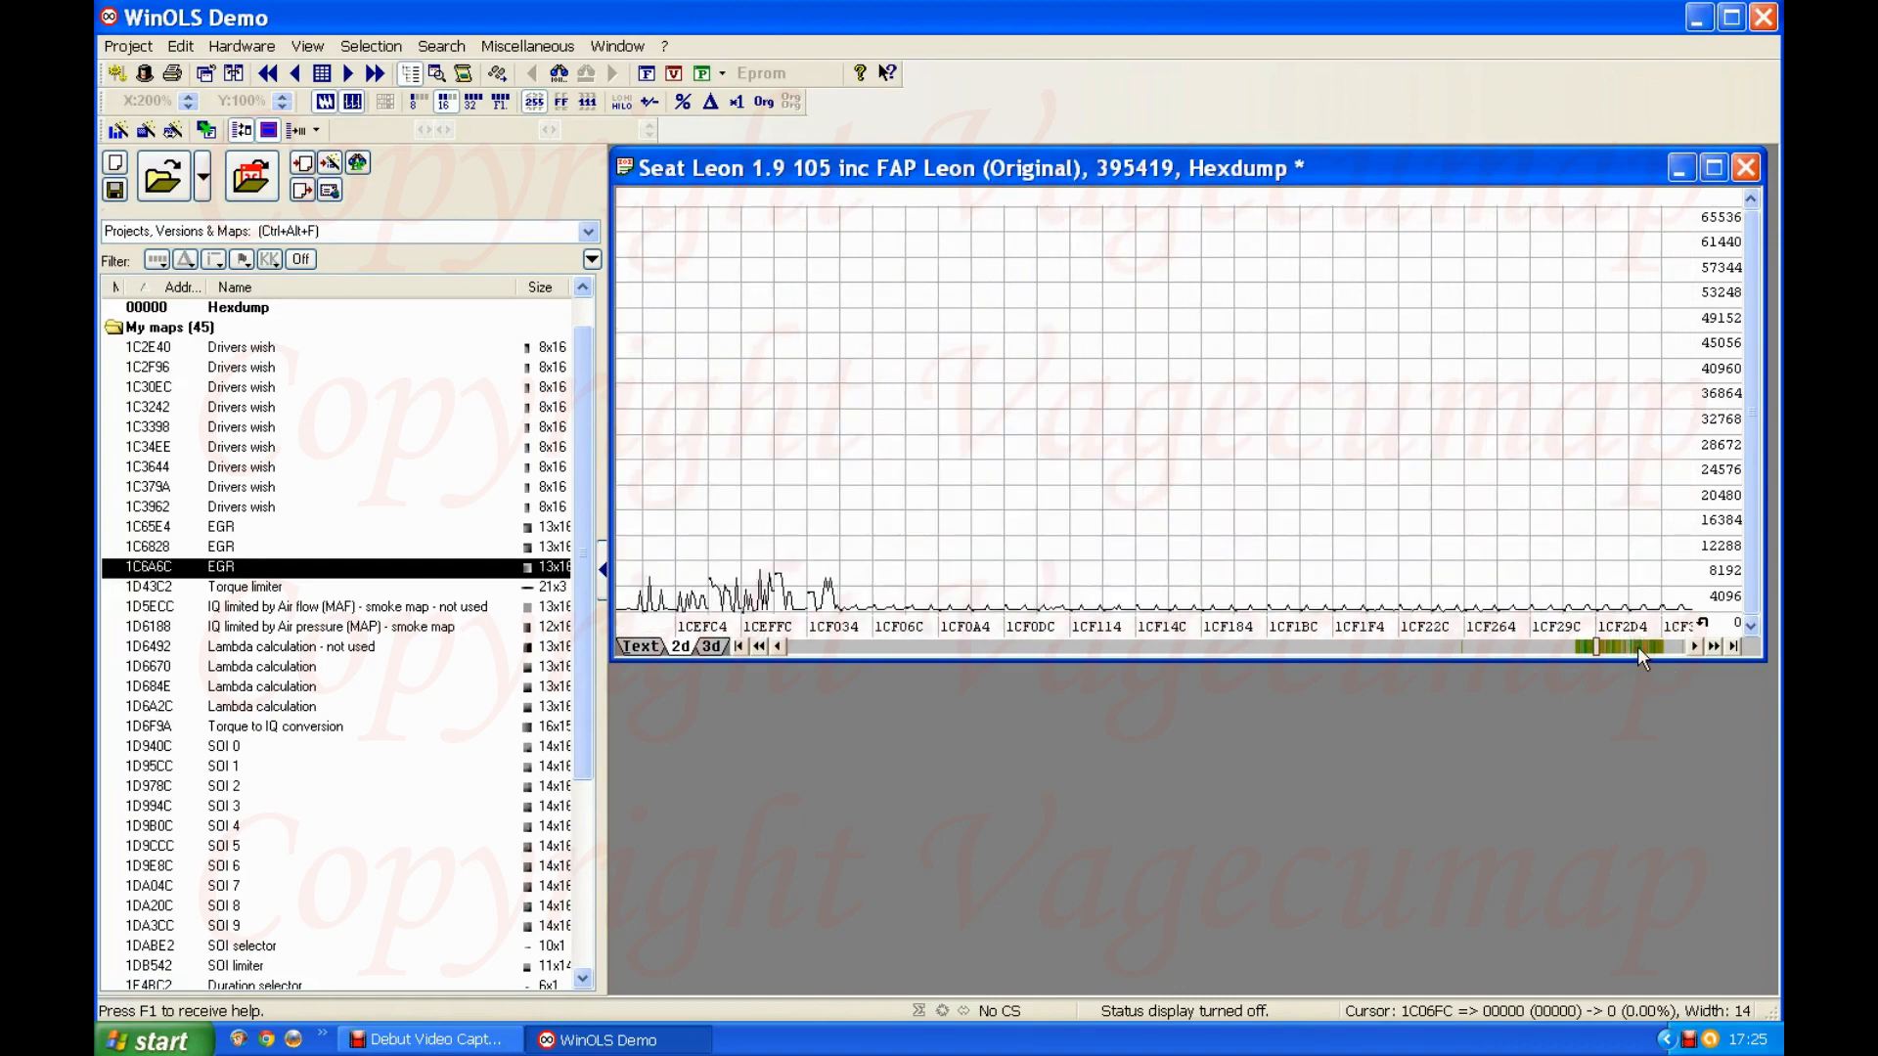
{"action": "left_click", "coordinate": [1637, 647]}
{"action": "left_click", "coordinate": [1637, 647]}
{"action": "left_click", "coordinate": [1637, 648]}
{"action": "left_click", "coordinate": [1637, 648]}
{"action": "left_click", "coordinate": [1637, 648]}
{"action": "left_click", "coordinate": [1637, 647]}
{"action": "left_click", "coordinate": [1637, 647]}
{"action": "left_click", "coordinate": [1637, 647]}
{"action": "left_click", "coordinate": [1637, 647]}
{"action": "left_click", "coordinate": [1637, 647]}
{"action": "left_click", "coordinate": [1637, 648]}
{"action": "left_click", "coordinate": [1637, 647]}
{"action": "left_click", "coordinate": [1637, 647]}
{"action": "left_click", "coordinate": [1637, 647]}
{"action": "left_click", "coordinate": [1637, 647]}
{"action": "left_click", "coordinate": [1637, 647]}
{"action": "left_click", "coordinate": [1637, 647]}
{"action": "left_click", "coordinate": [1637, 648]}
{"action": "left_click", "coordinate": [1637, 648]}
{"action": "left_click", "coordinate": [1637, 647]}
{"action": "left_click", "coordinate": [1637, 647]}
{"action": "left_click", "coordinate": [1637, 647]}
{"action": "left_click", "coordinate": [1637, 648]}
{"action": "left_click", "coordinate": [1637, 647]}
{"action": "left_click", "coordinate": [1637, 648]}
{"action": "left_click", "coordinate": [1637, 647]}
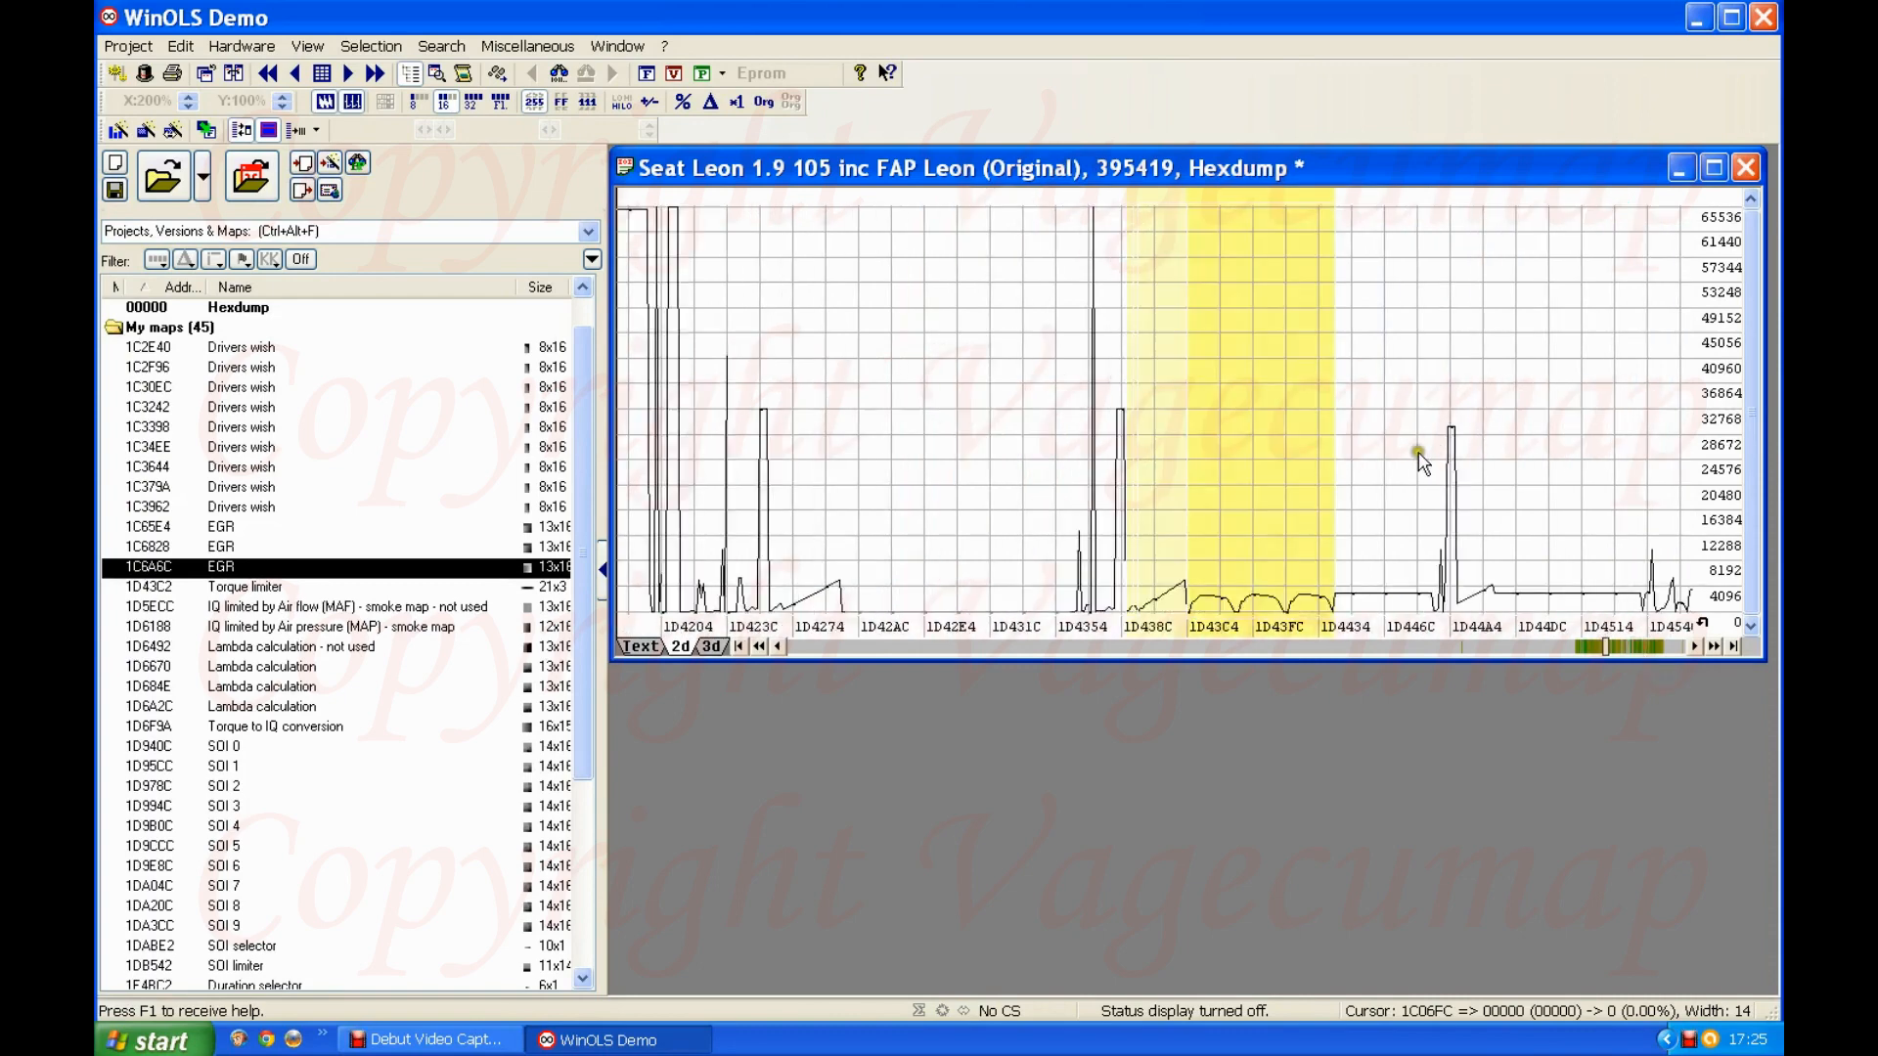
{"action": "left_click", "coordinate": [1239, 451]}
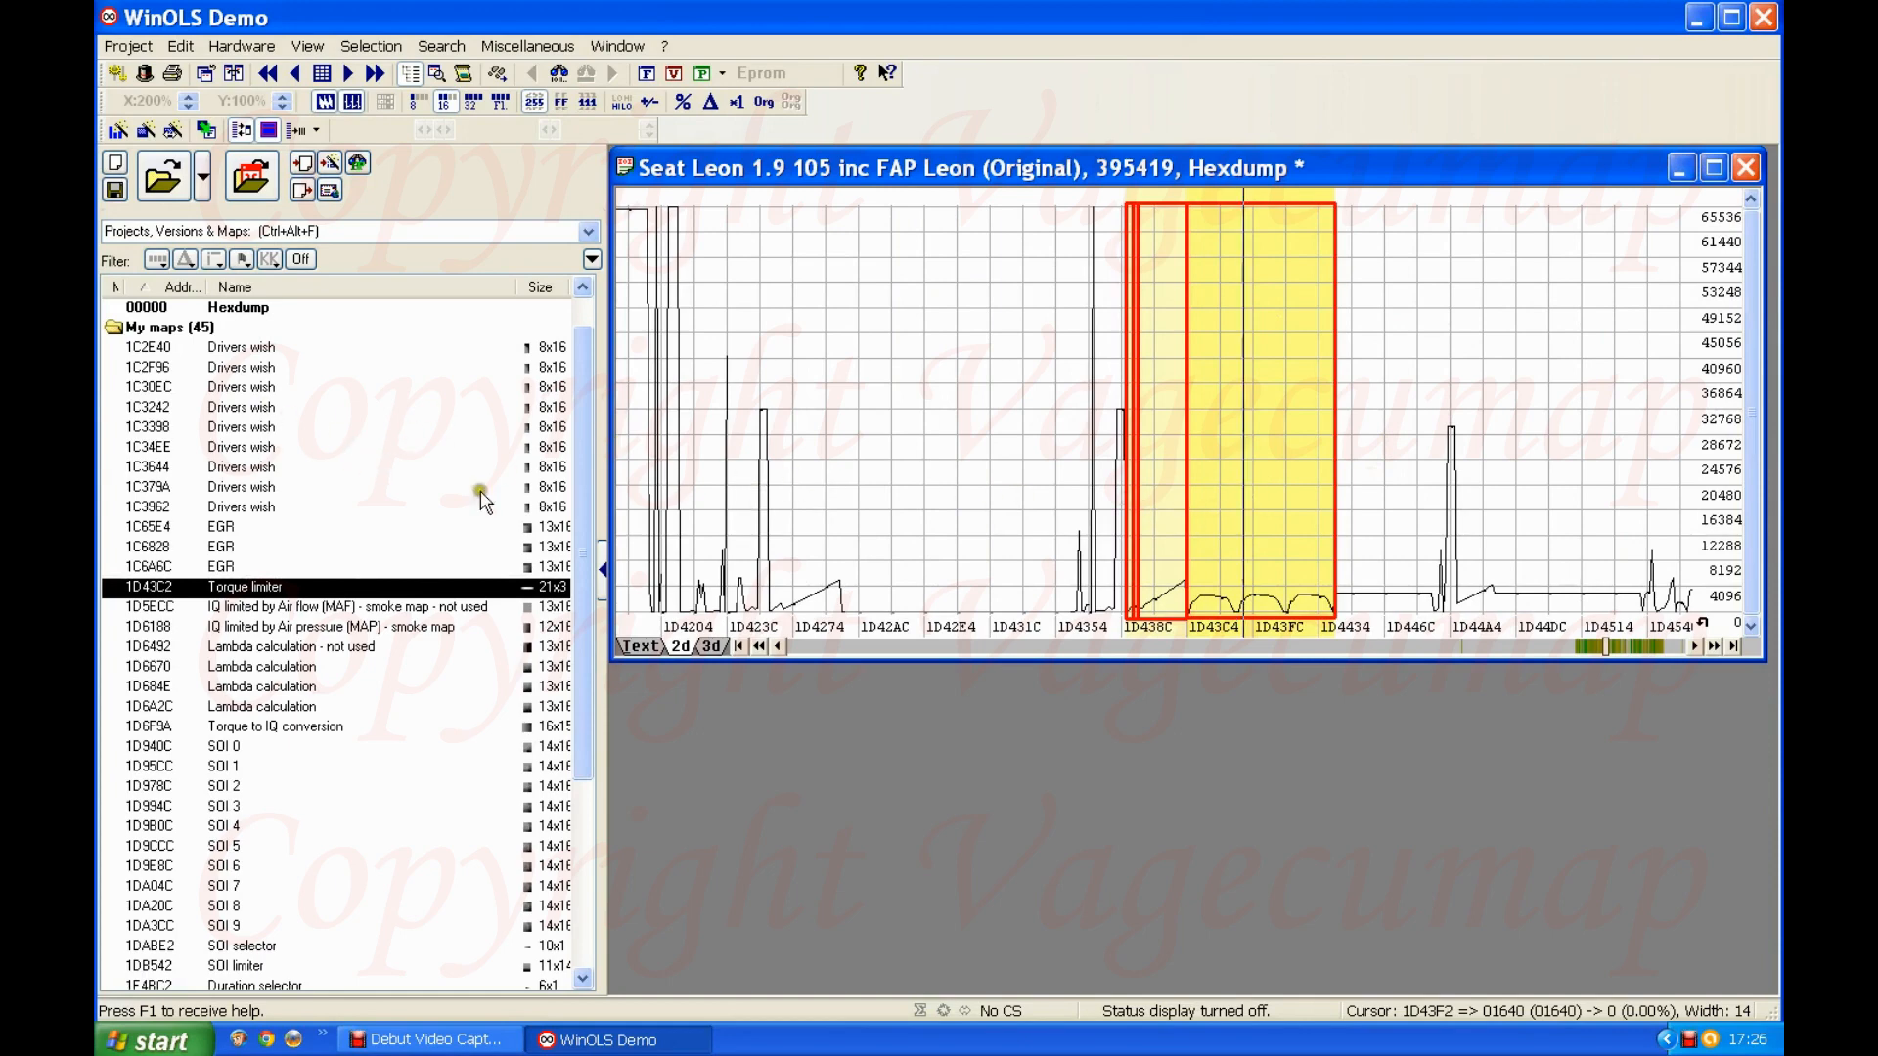
Step: Examine the 2D hexdump graph before the Torque limiter map, around the two adjacent Bosch II 10x10 maps
{"action": "left_click", "coordinate": [886, 647]}
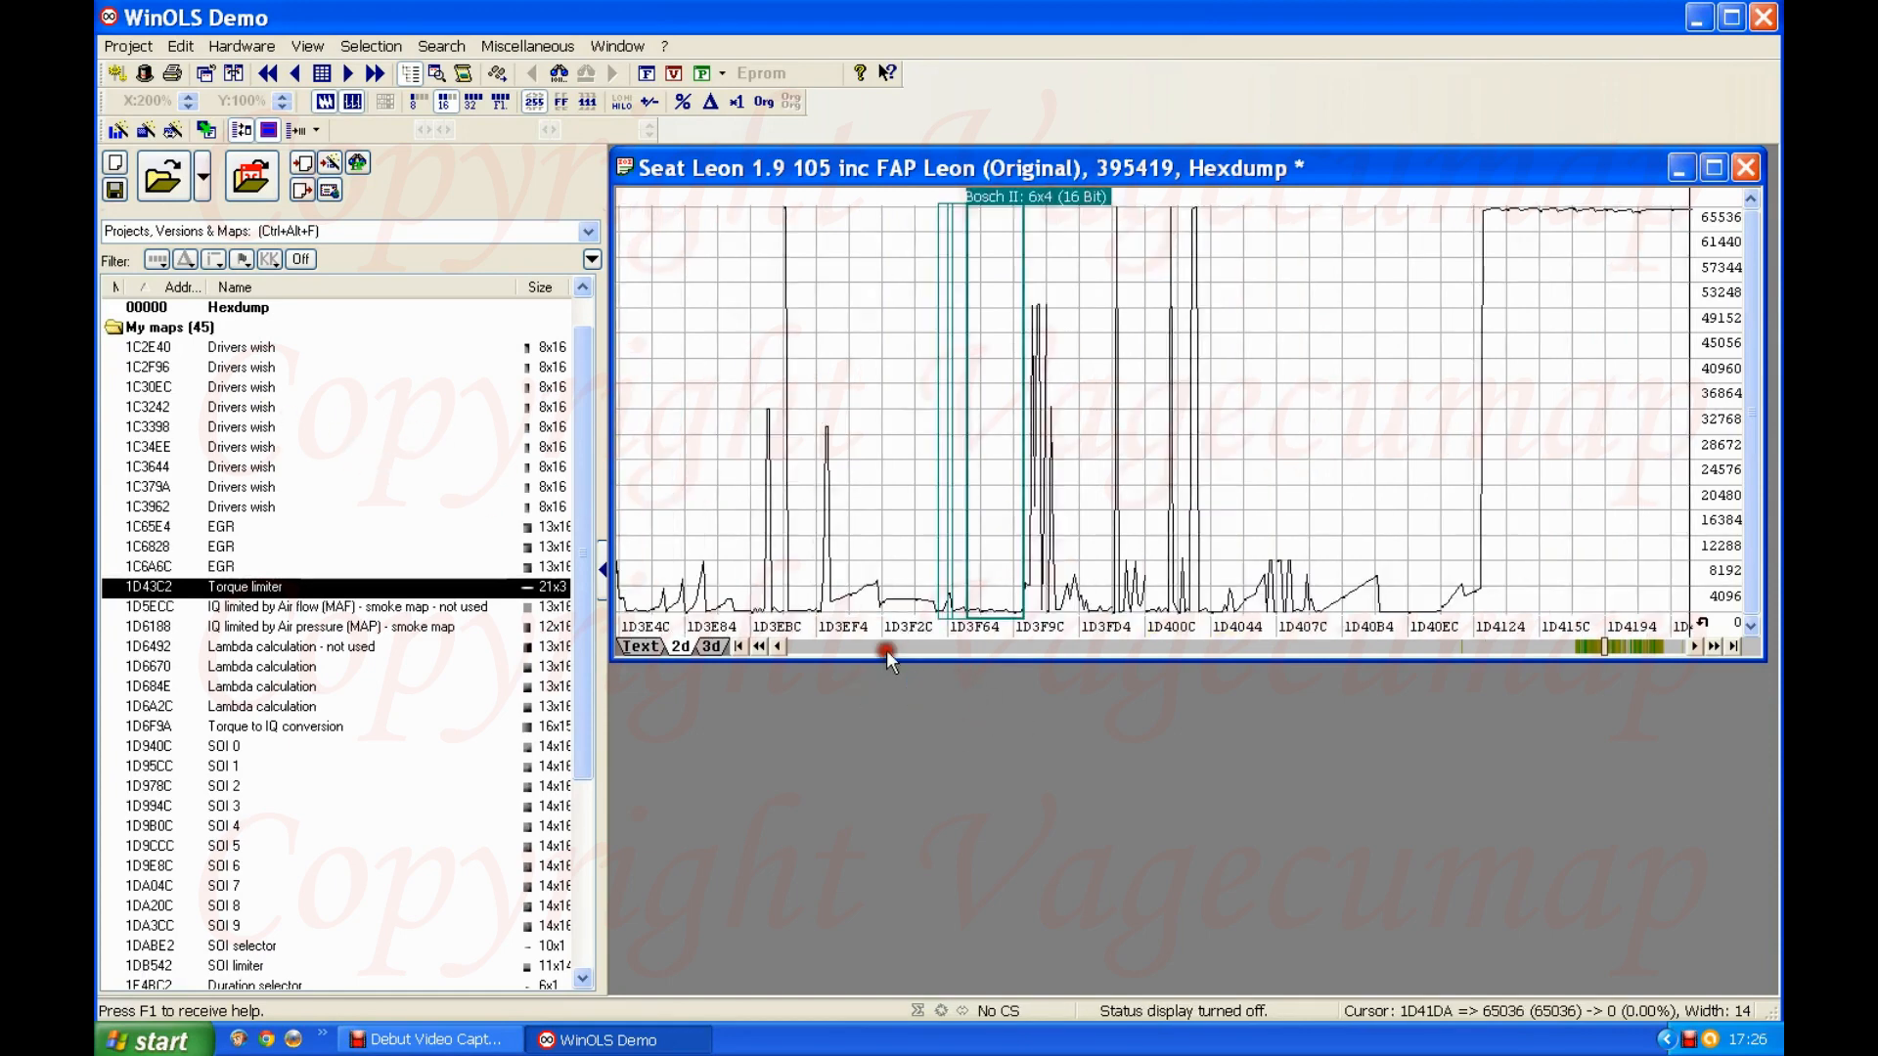
{"action": "left_click", "coordinate": [886, 648]}
{"action": "left_click", "coordinate": [886, 648]}
{"action": "left_click", "coordinate": [886, 648]}
{"action": "left_click", "coordinate": [886, 648]}
{"action": "left_click", "coordinate": [886, 648]}
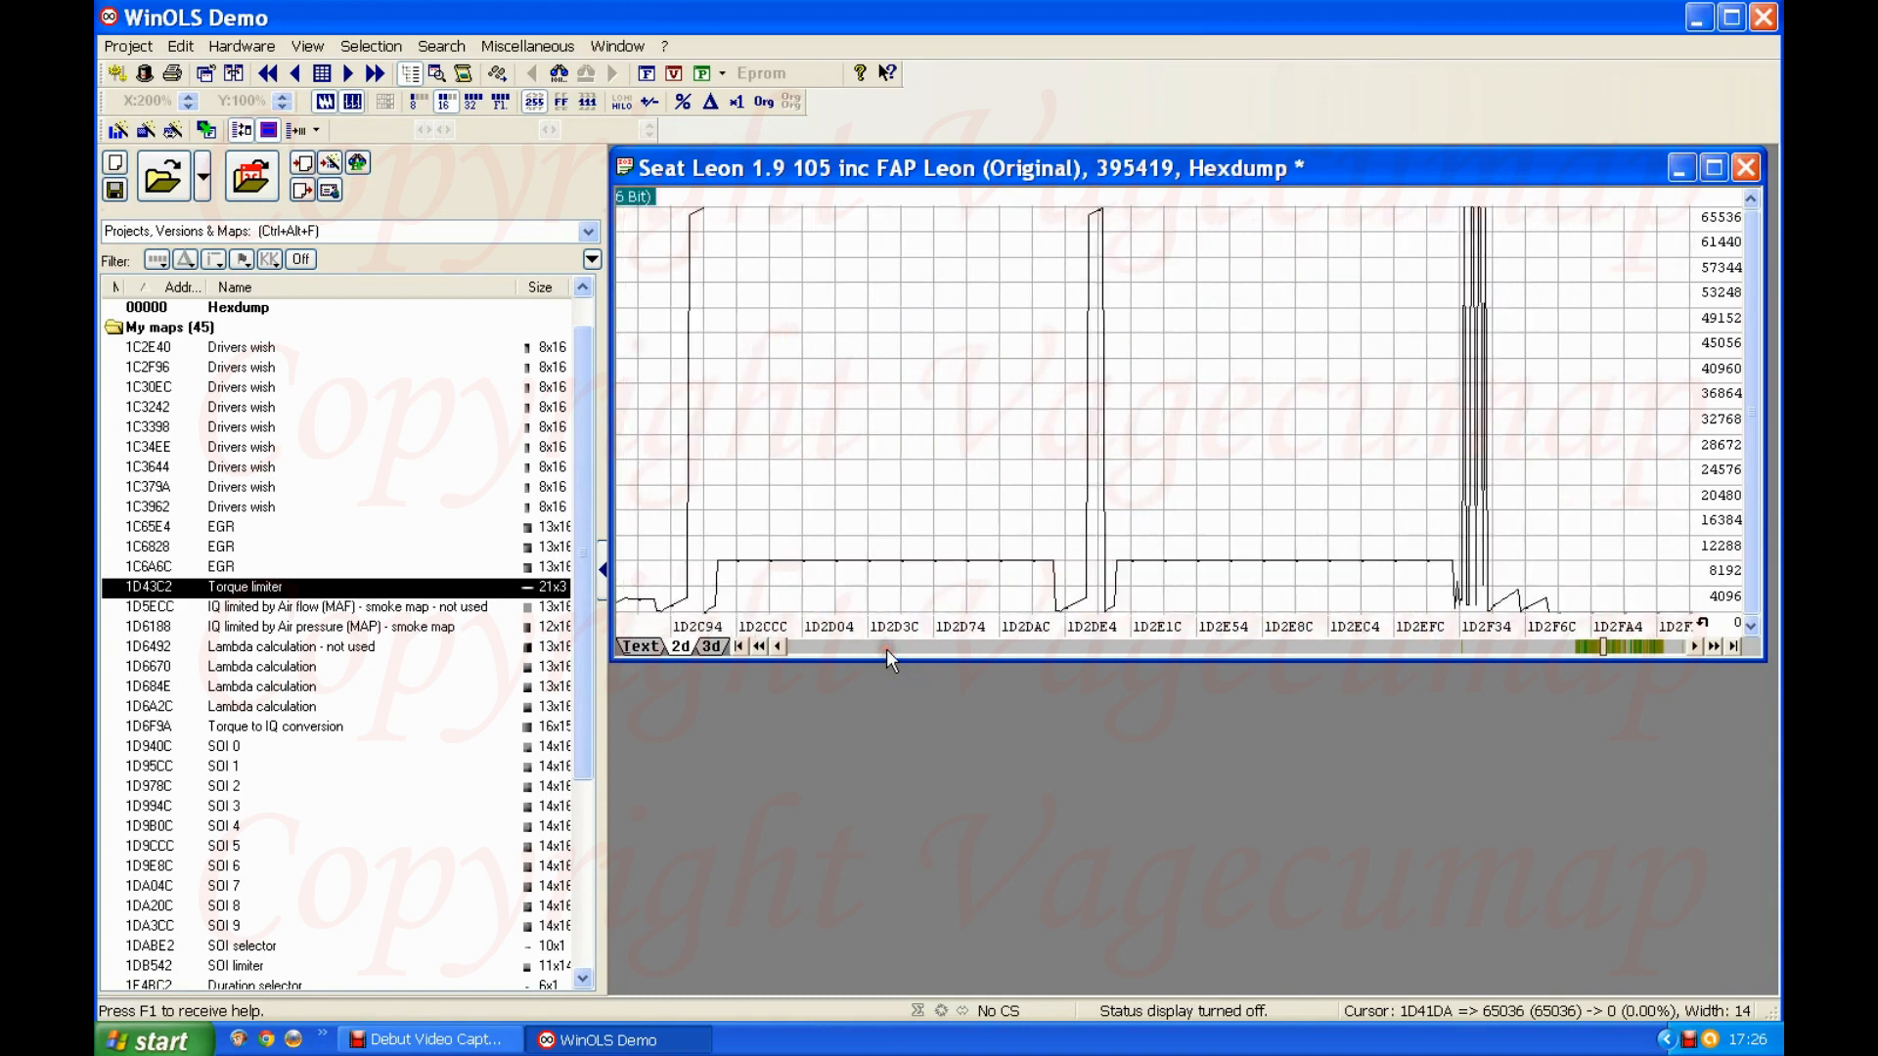
{"action": "left_click", "coordinate": [886, 649]}
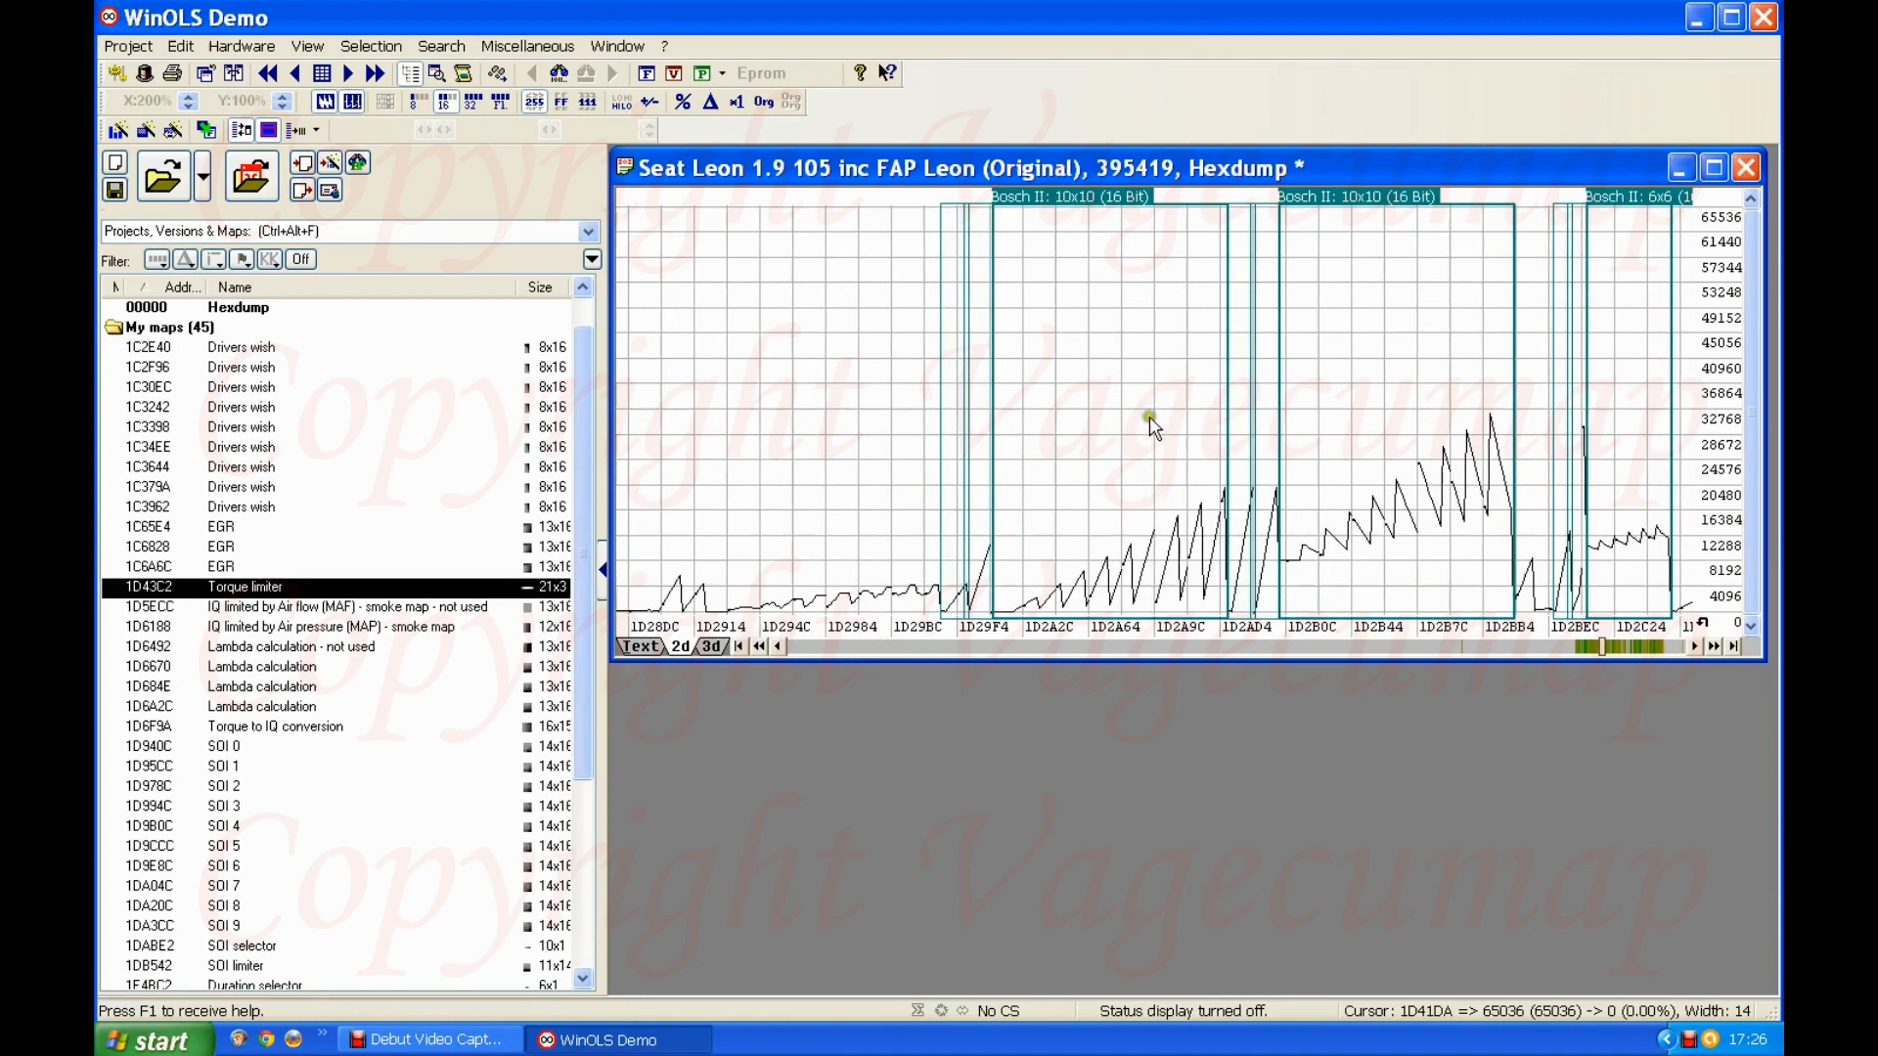
{"action": "scroll", "coordinate": [1155, 427], "scroll_direction": "down", "scroll_amount": 1}
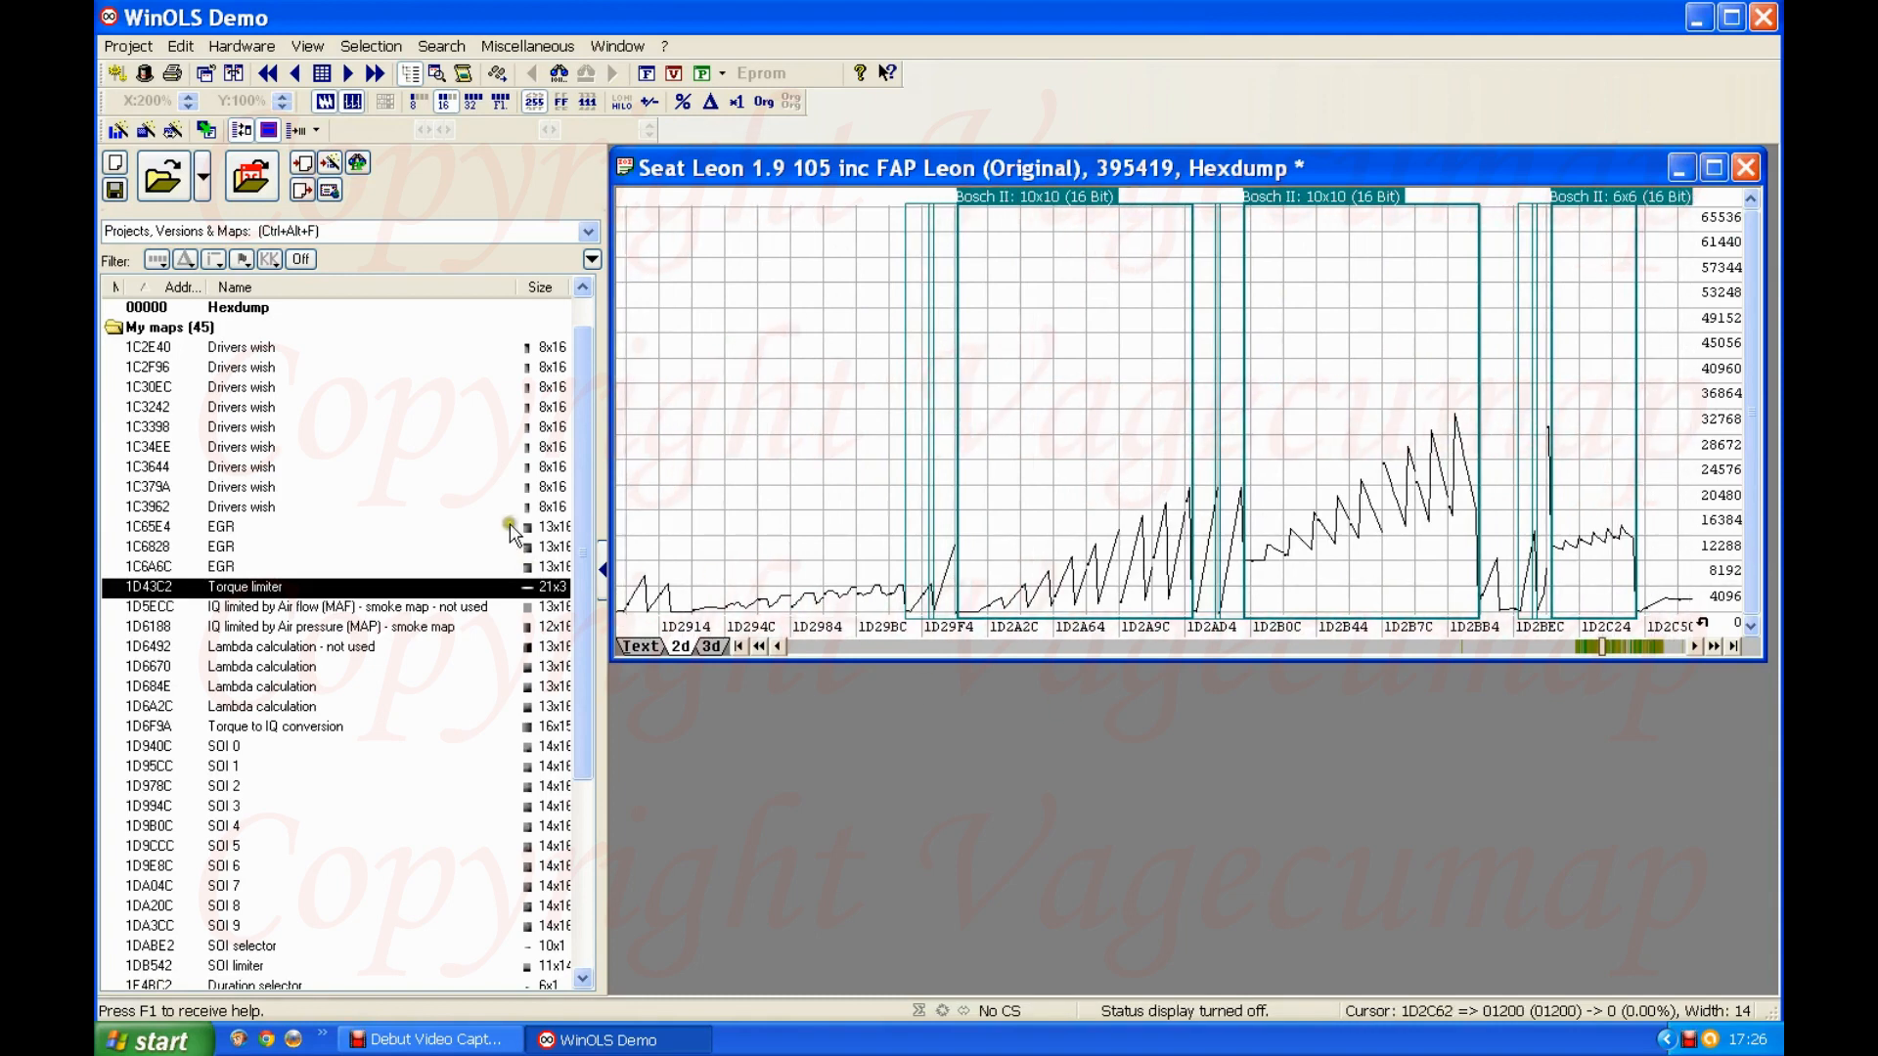
{"action": "scroll", "coordinate": [1259, 315], "scroll_direction": "down", "scroll_amount": 7}
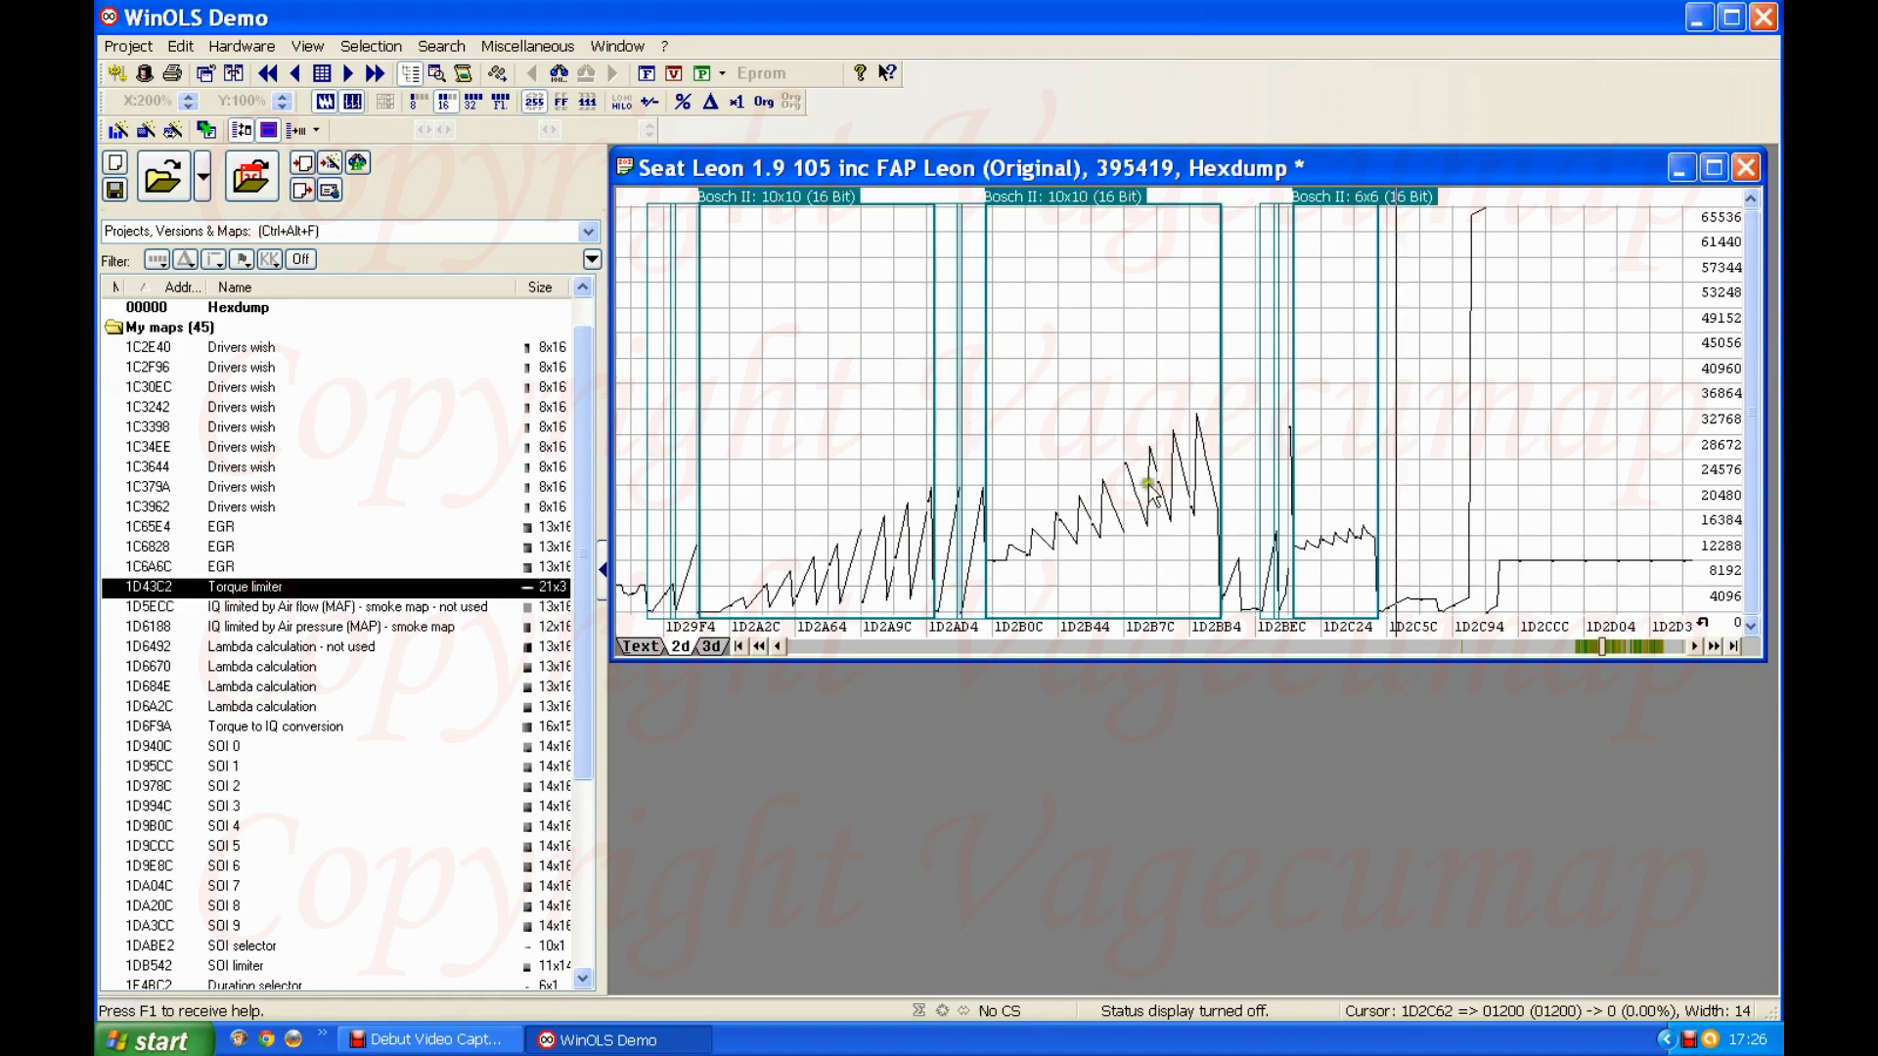
Step: Find the pair of Bosch II 8x8 maps located shortly before the Torque limiter and view the data following them
{"action": "left_click", "coordinate": [1656, 646]}
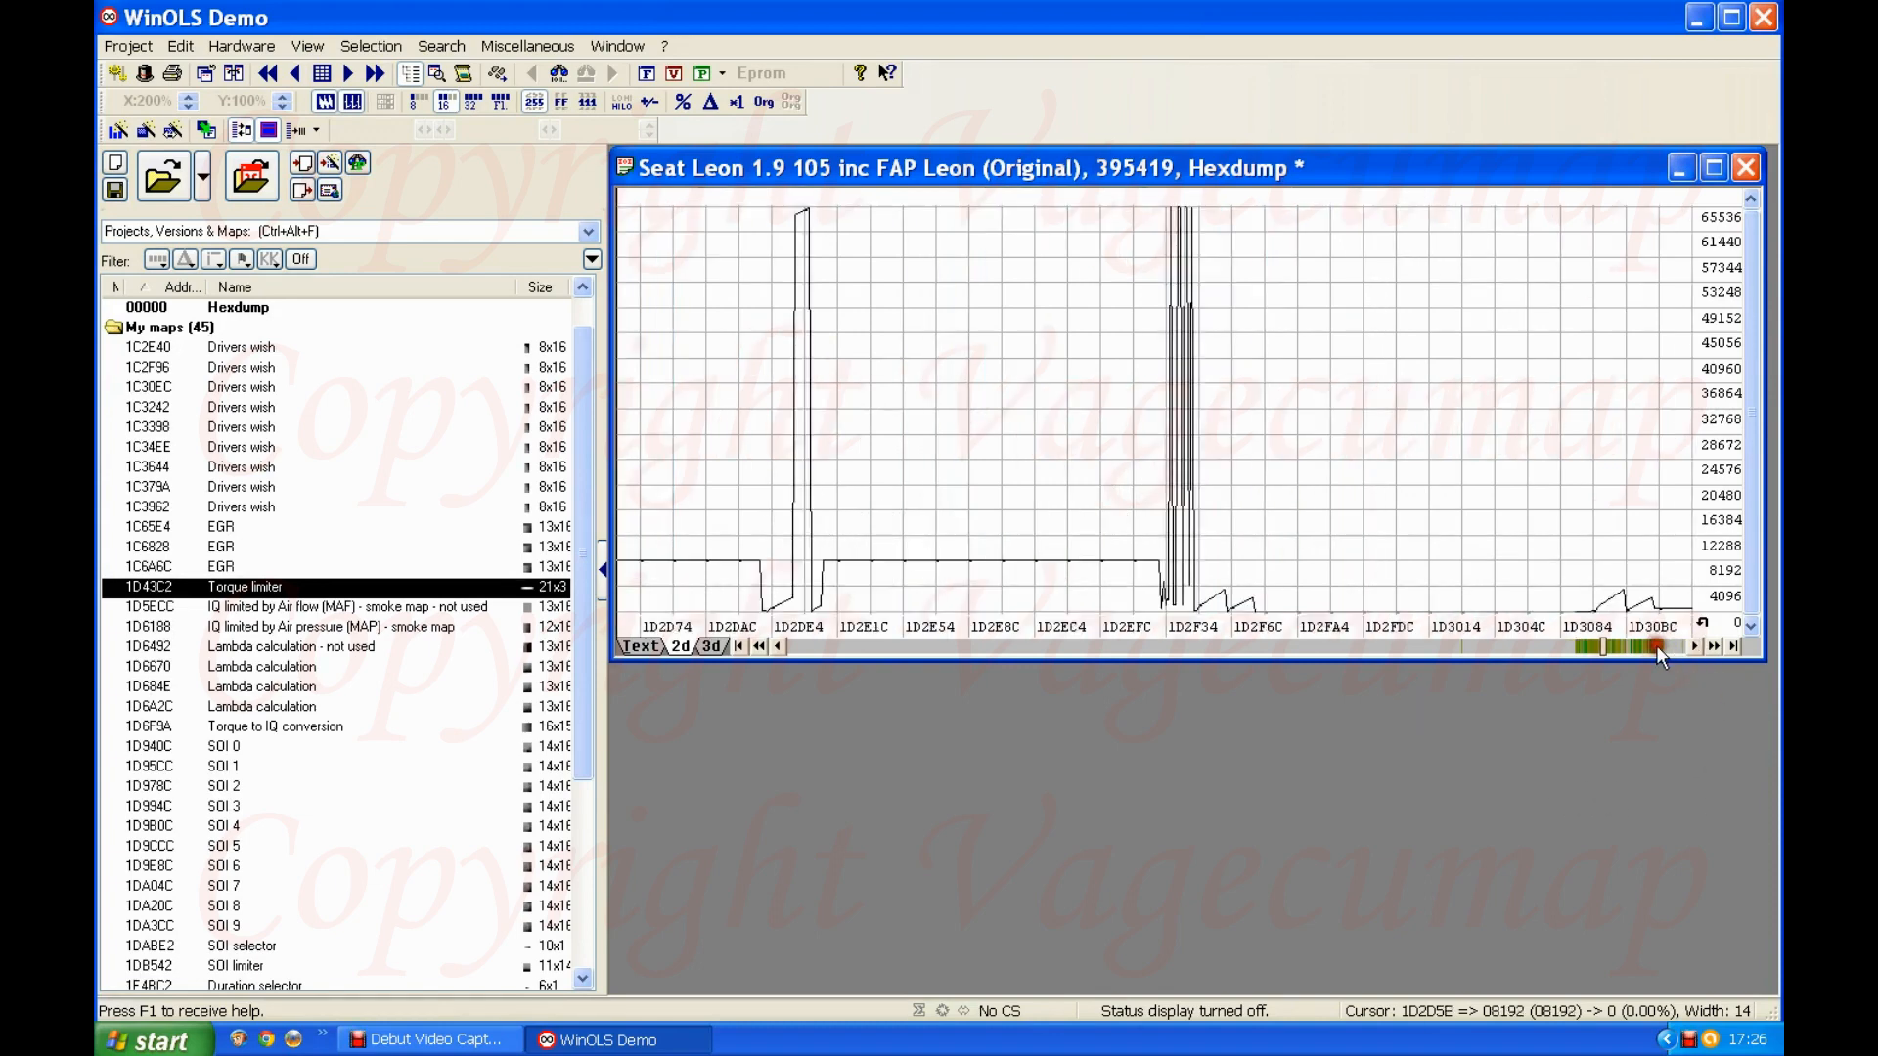
{"action": "left_click", "coordinate": [1657, 646]}
{"action": "left_click", "coordinate": [1657, 646]}
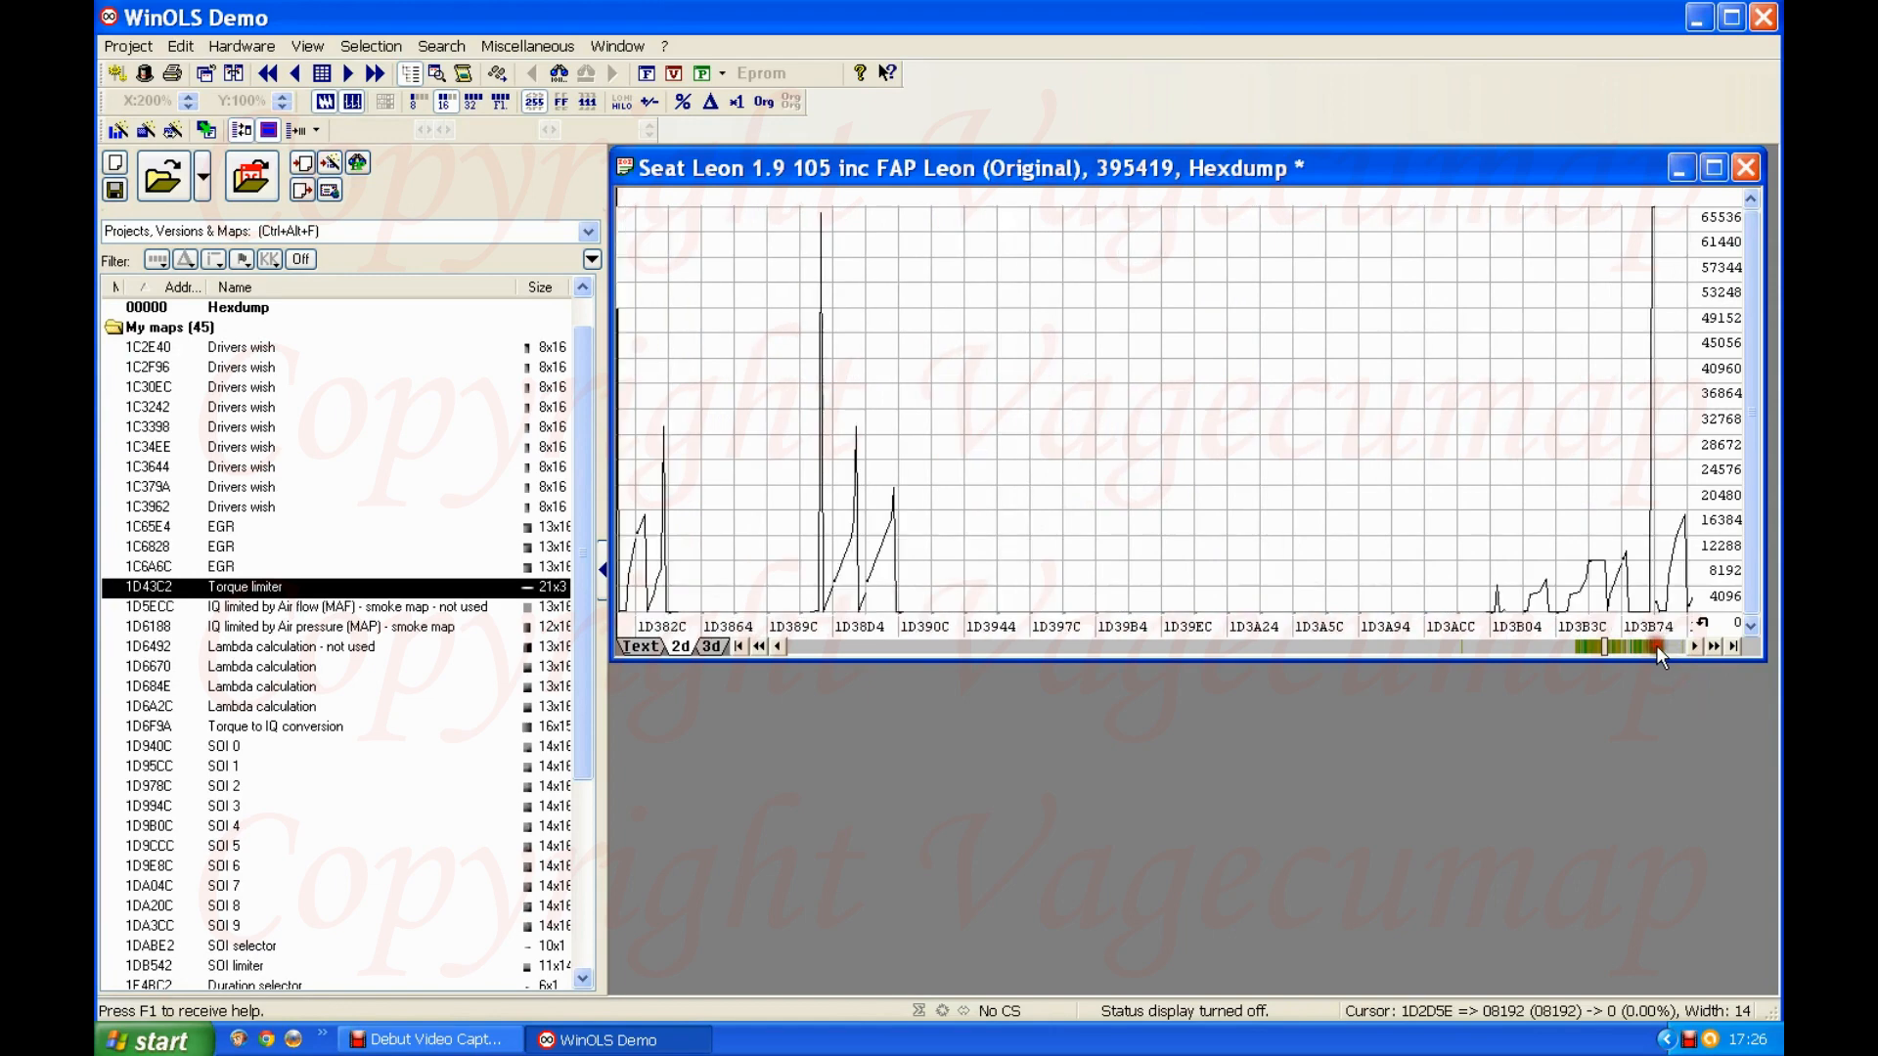
{"action": "left_click", "coordinate": [1656, 646]}
{"action": "scroll", "coordinate": [1113, 445], "scroll_direction": "down", "scroll_amount": 2}
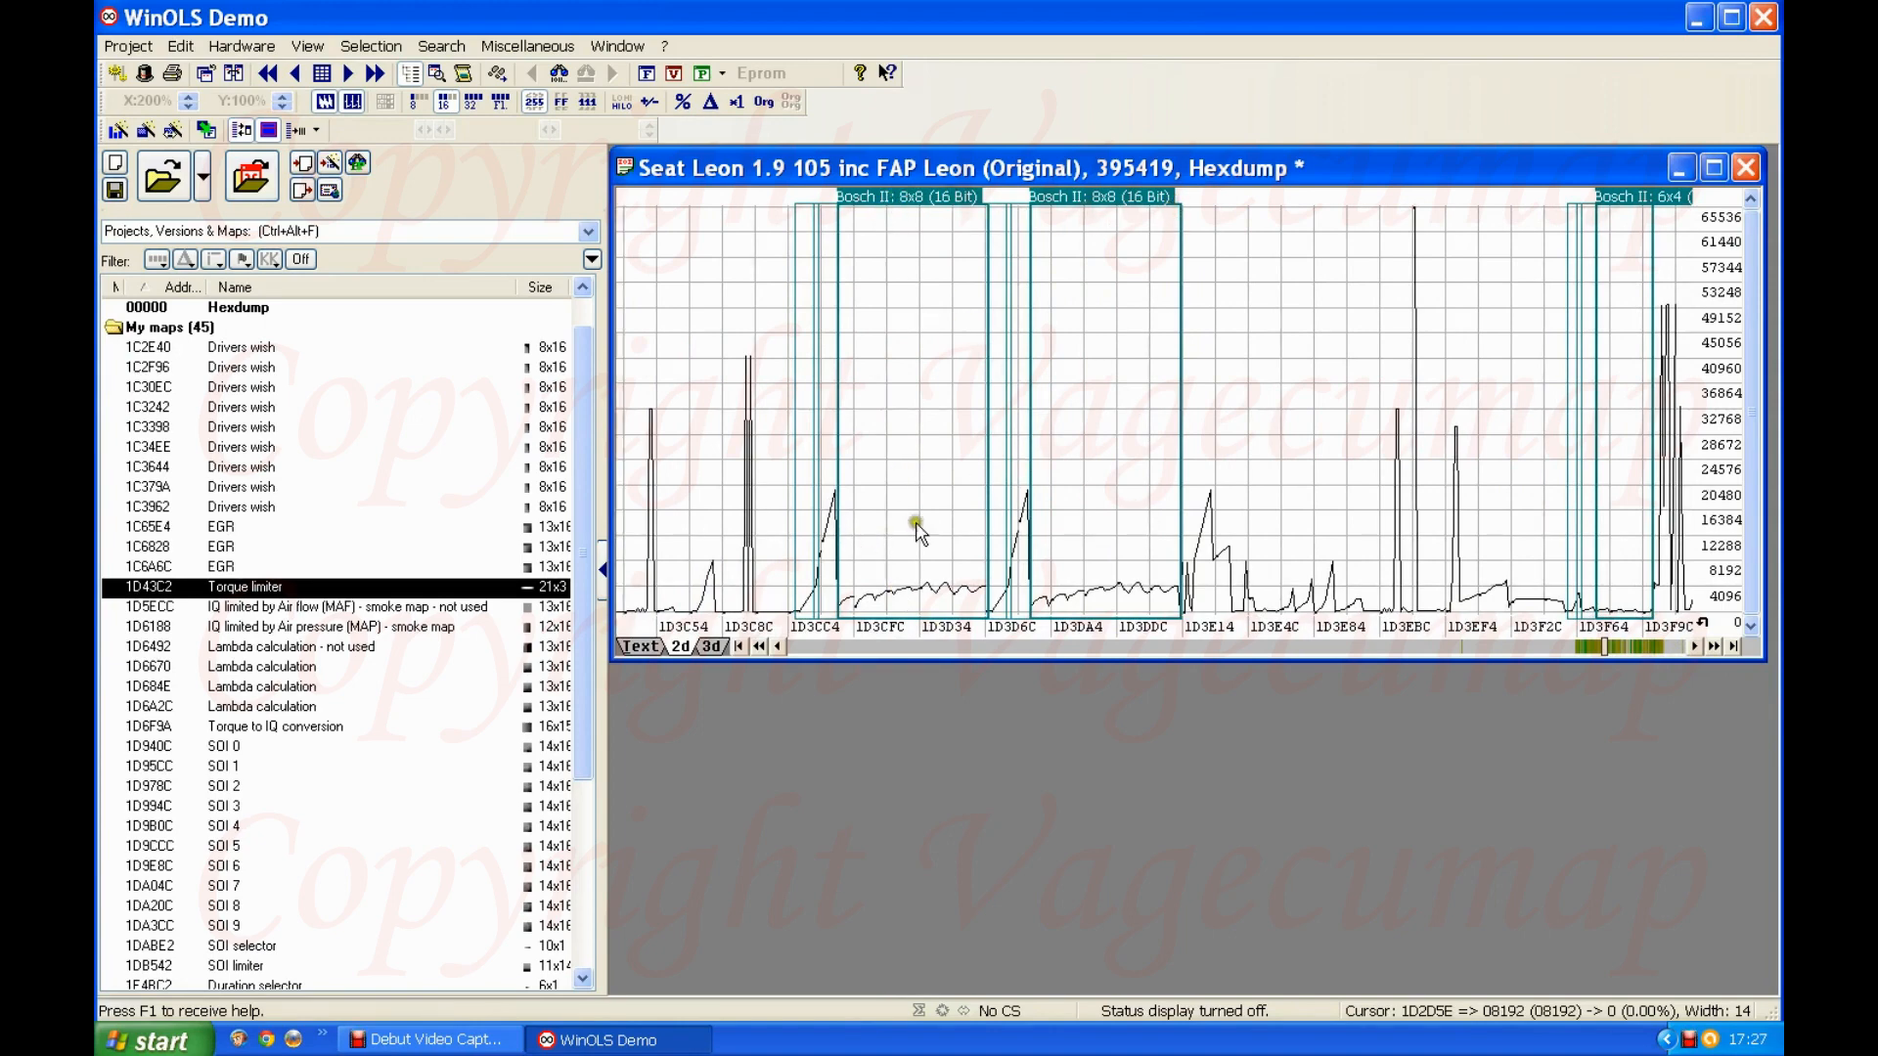
{"action": "scroll", "coordinate": [1024, 440], "scroll_direction": "down", "scroll_amount": 1}
{"action": "scroll", "coordinate": [1024, 440], "scroll_direction": "down", "scroll_amount": 10}
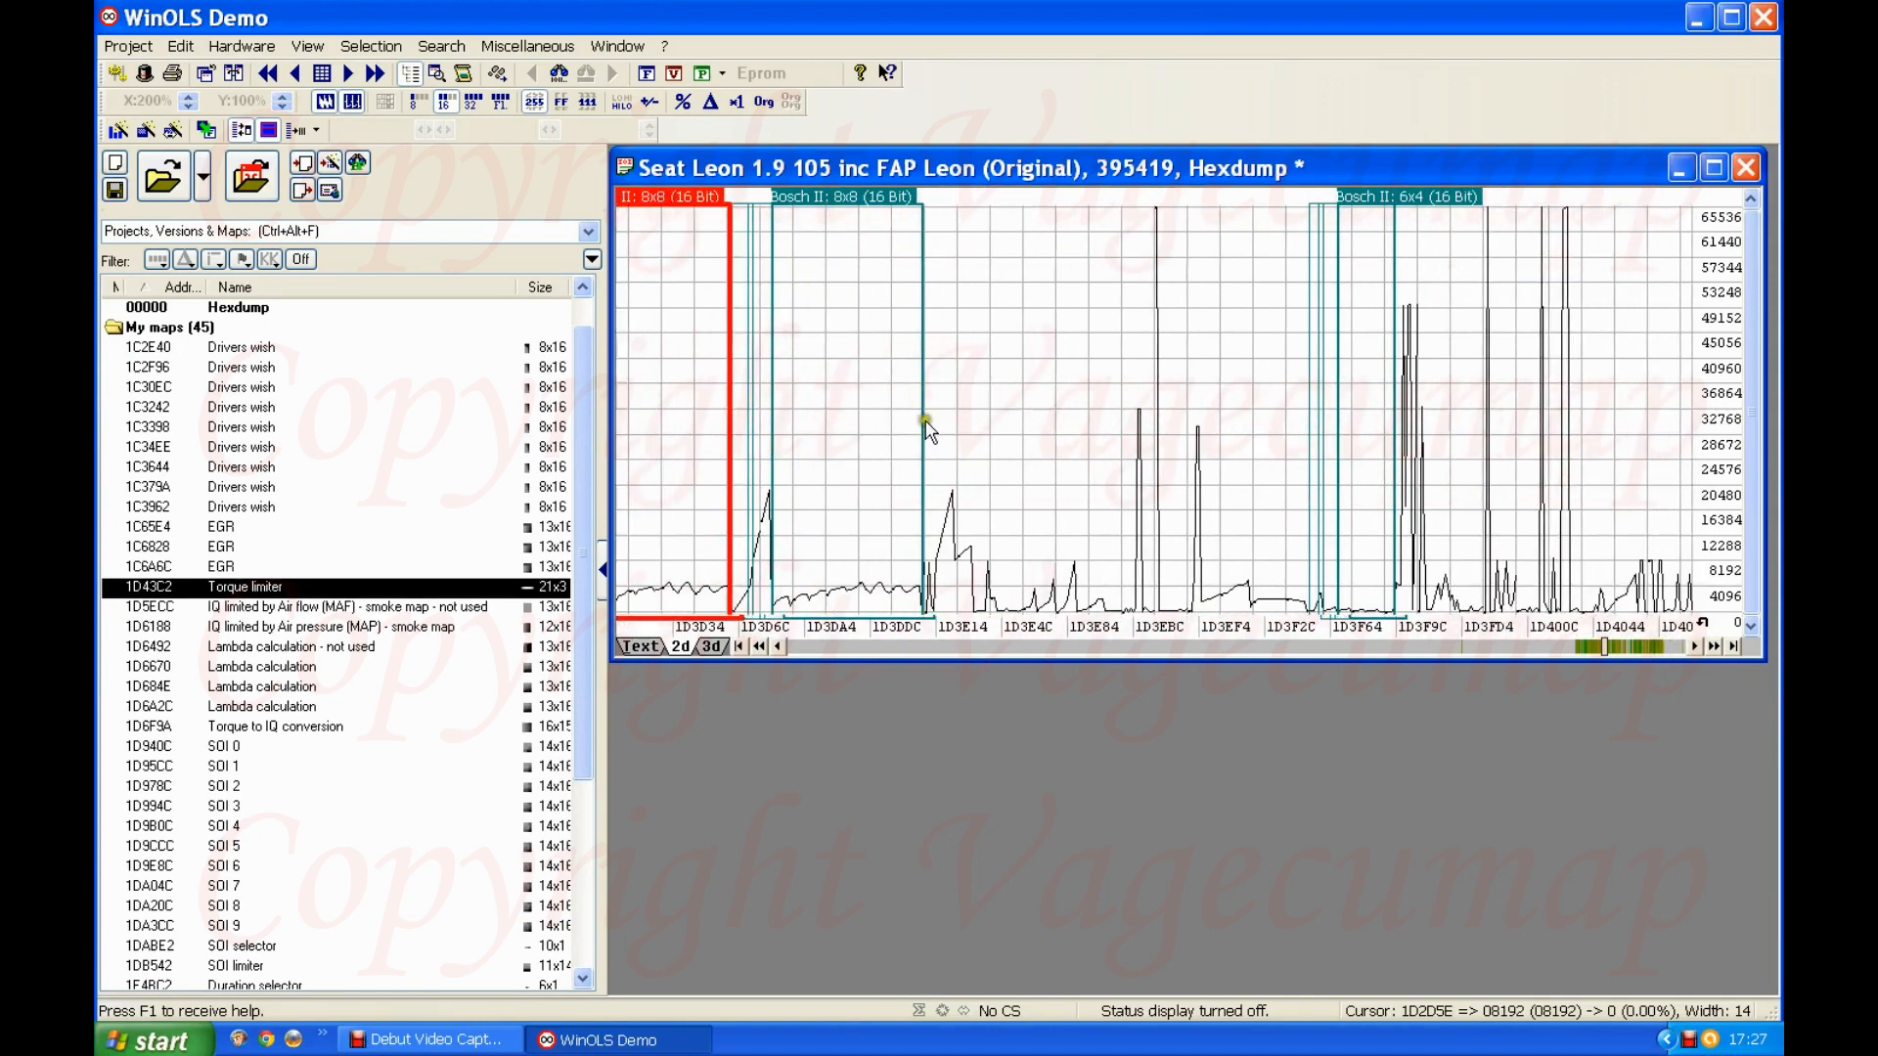
{"action": "scroll", "coordinate": [916, 423], "scroll_direction": "down", "scroll_amount": 3}
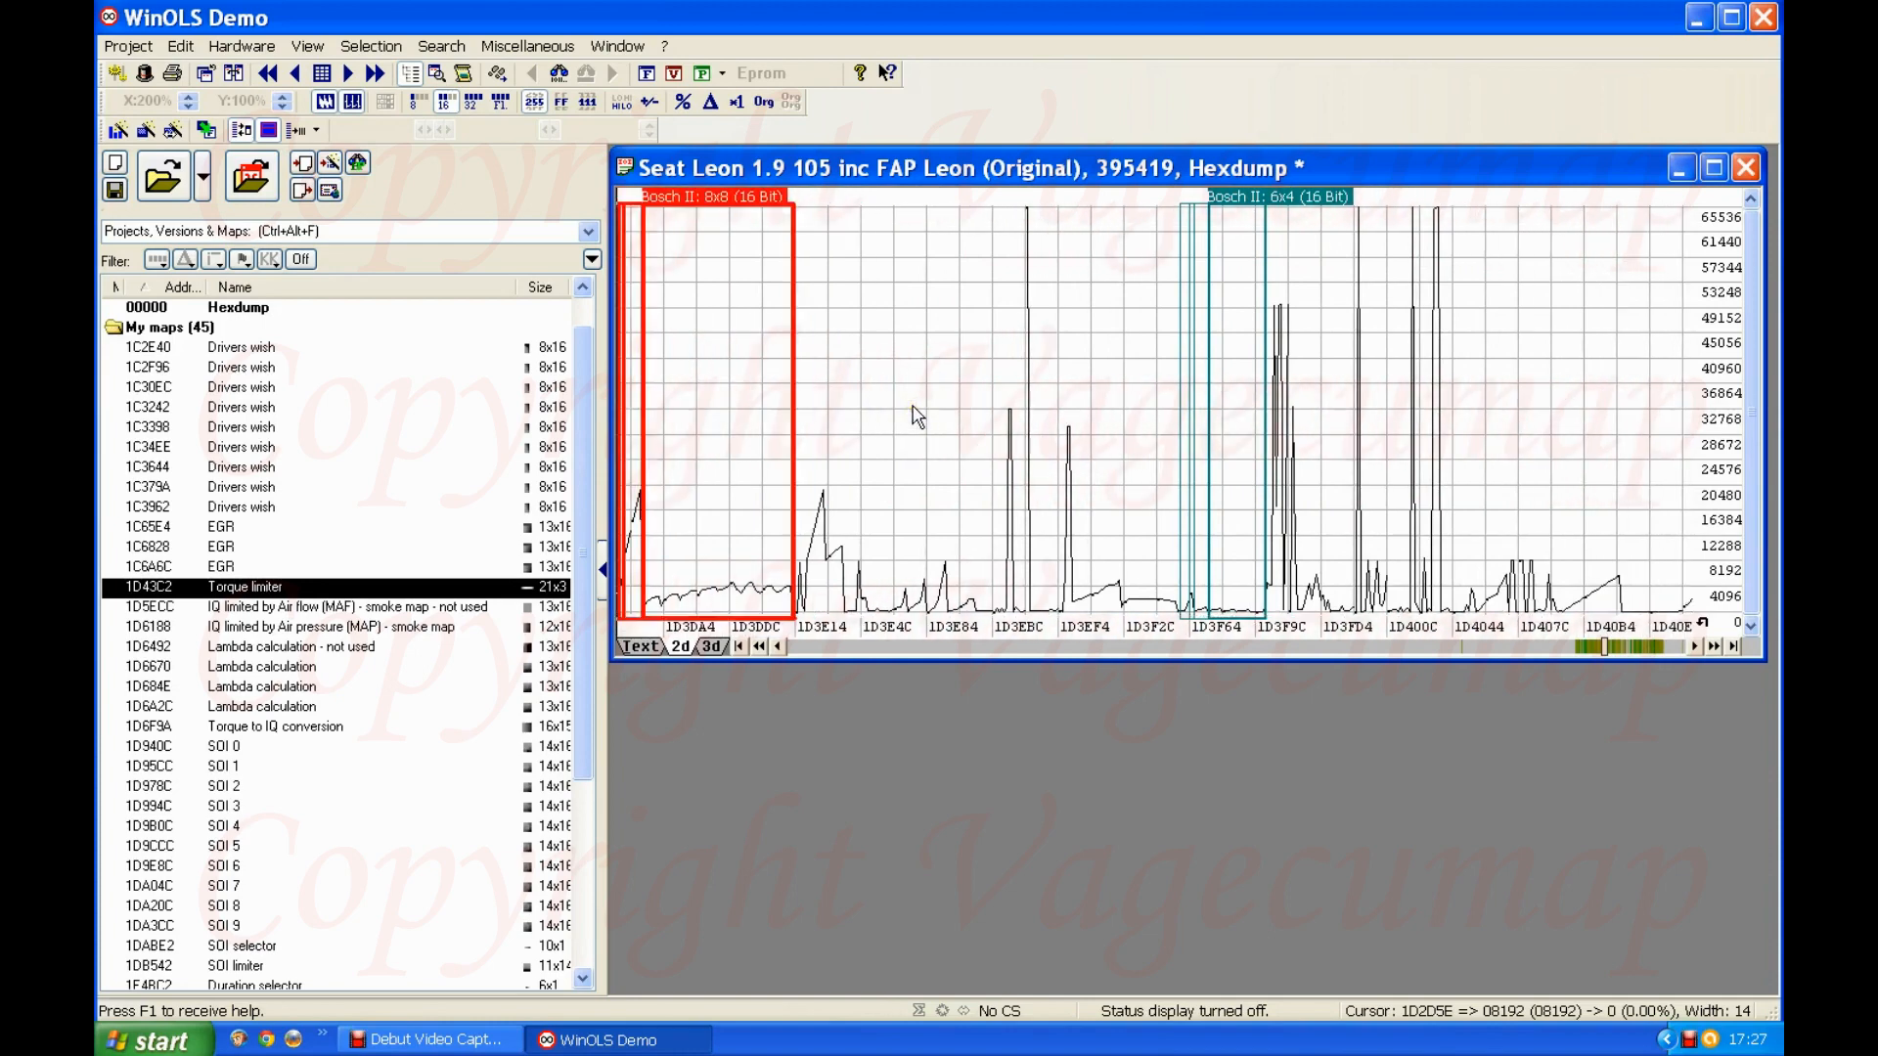
Step: Place the cursor on the first tall spike between the second Bosch II 8x8 map and the Bosch II 6x4 map
{"action": "left_click", "coordinate": [912, 460]}
{"action": "left_click", "coordinate": [979, 442]}
{"action": "left_click", "coordinate": [1293, 411]}
{"action": "left_click", "coordinate": [1010, 410]}
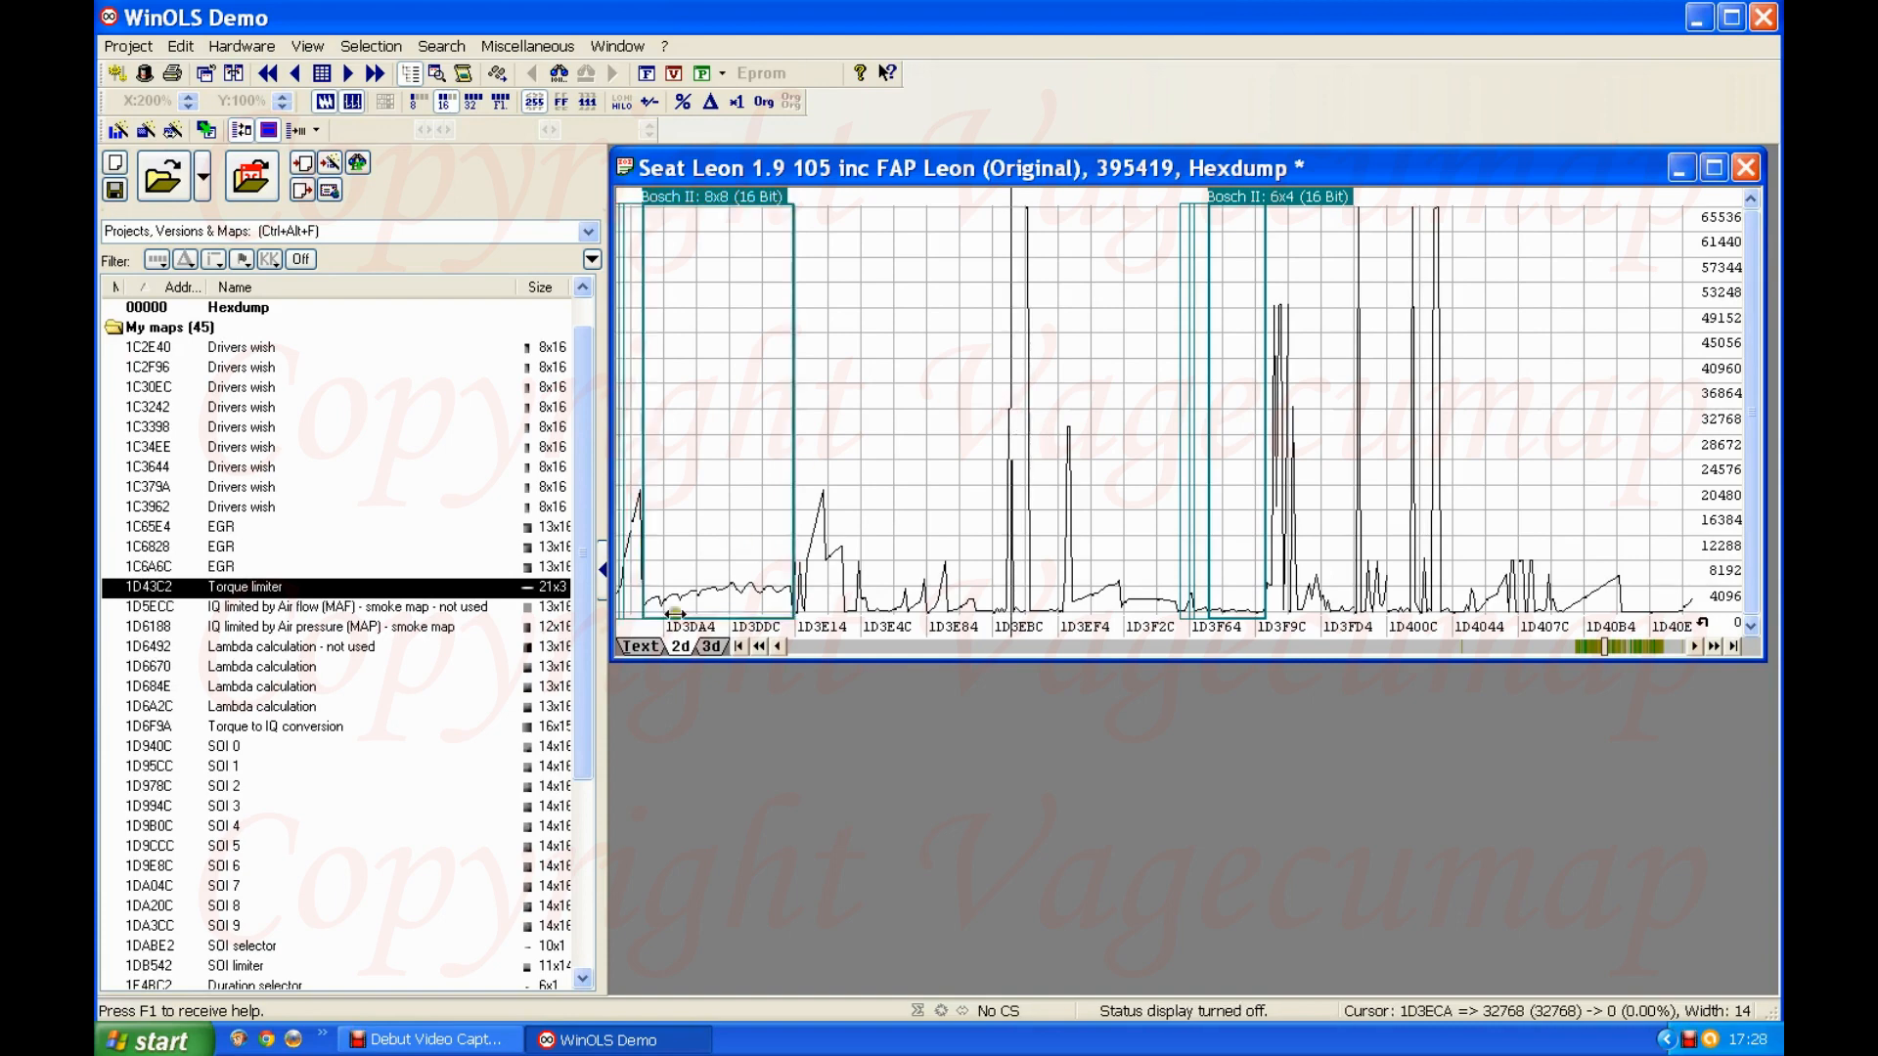
Step: Show the hexdump as text and highlight the adjacent values 32767 and 32768 at addresses 1D3EC8 and 1D3ECA
{"action": "left_click", "coordinate": [642, 647]}
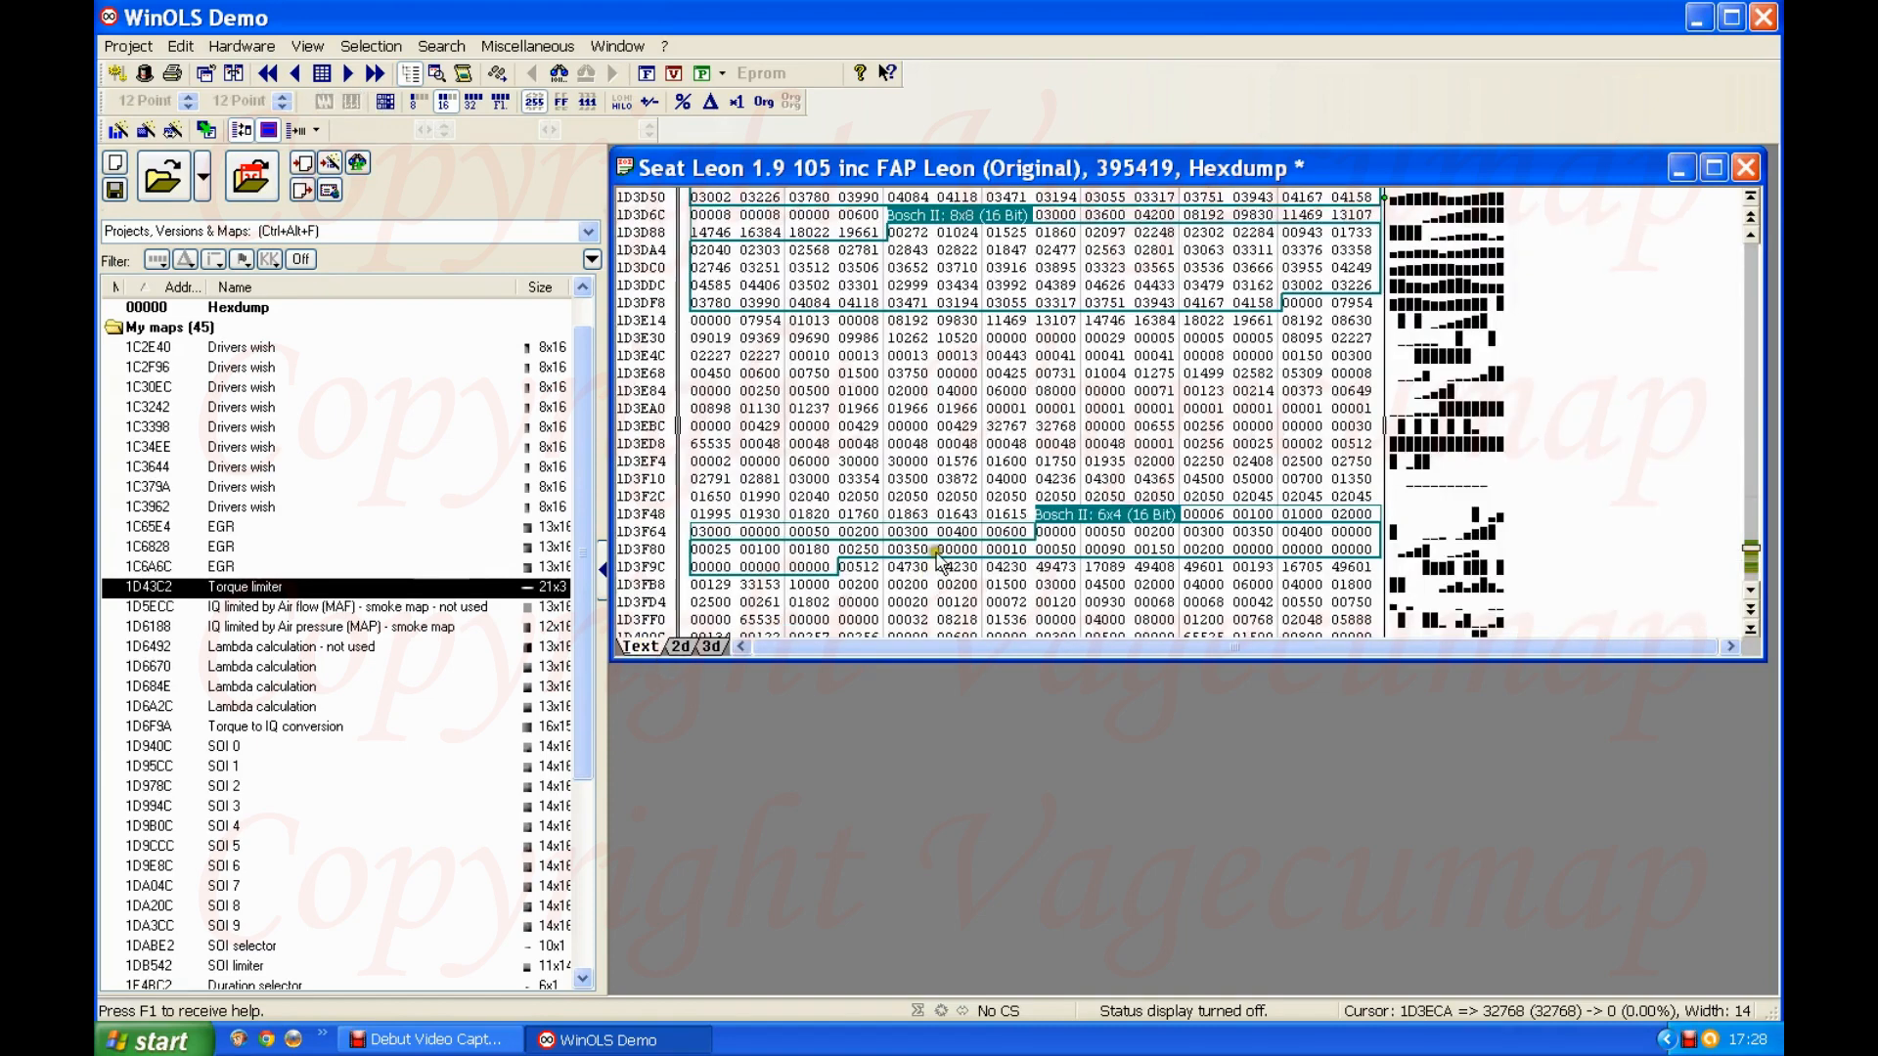
{"action": "scroll", "coordinate": [1041, 328], "scroll_direction": "down", "scroll_amount": 1}
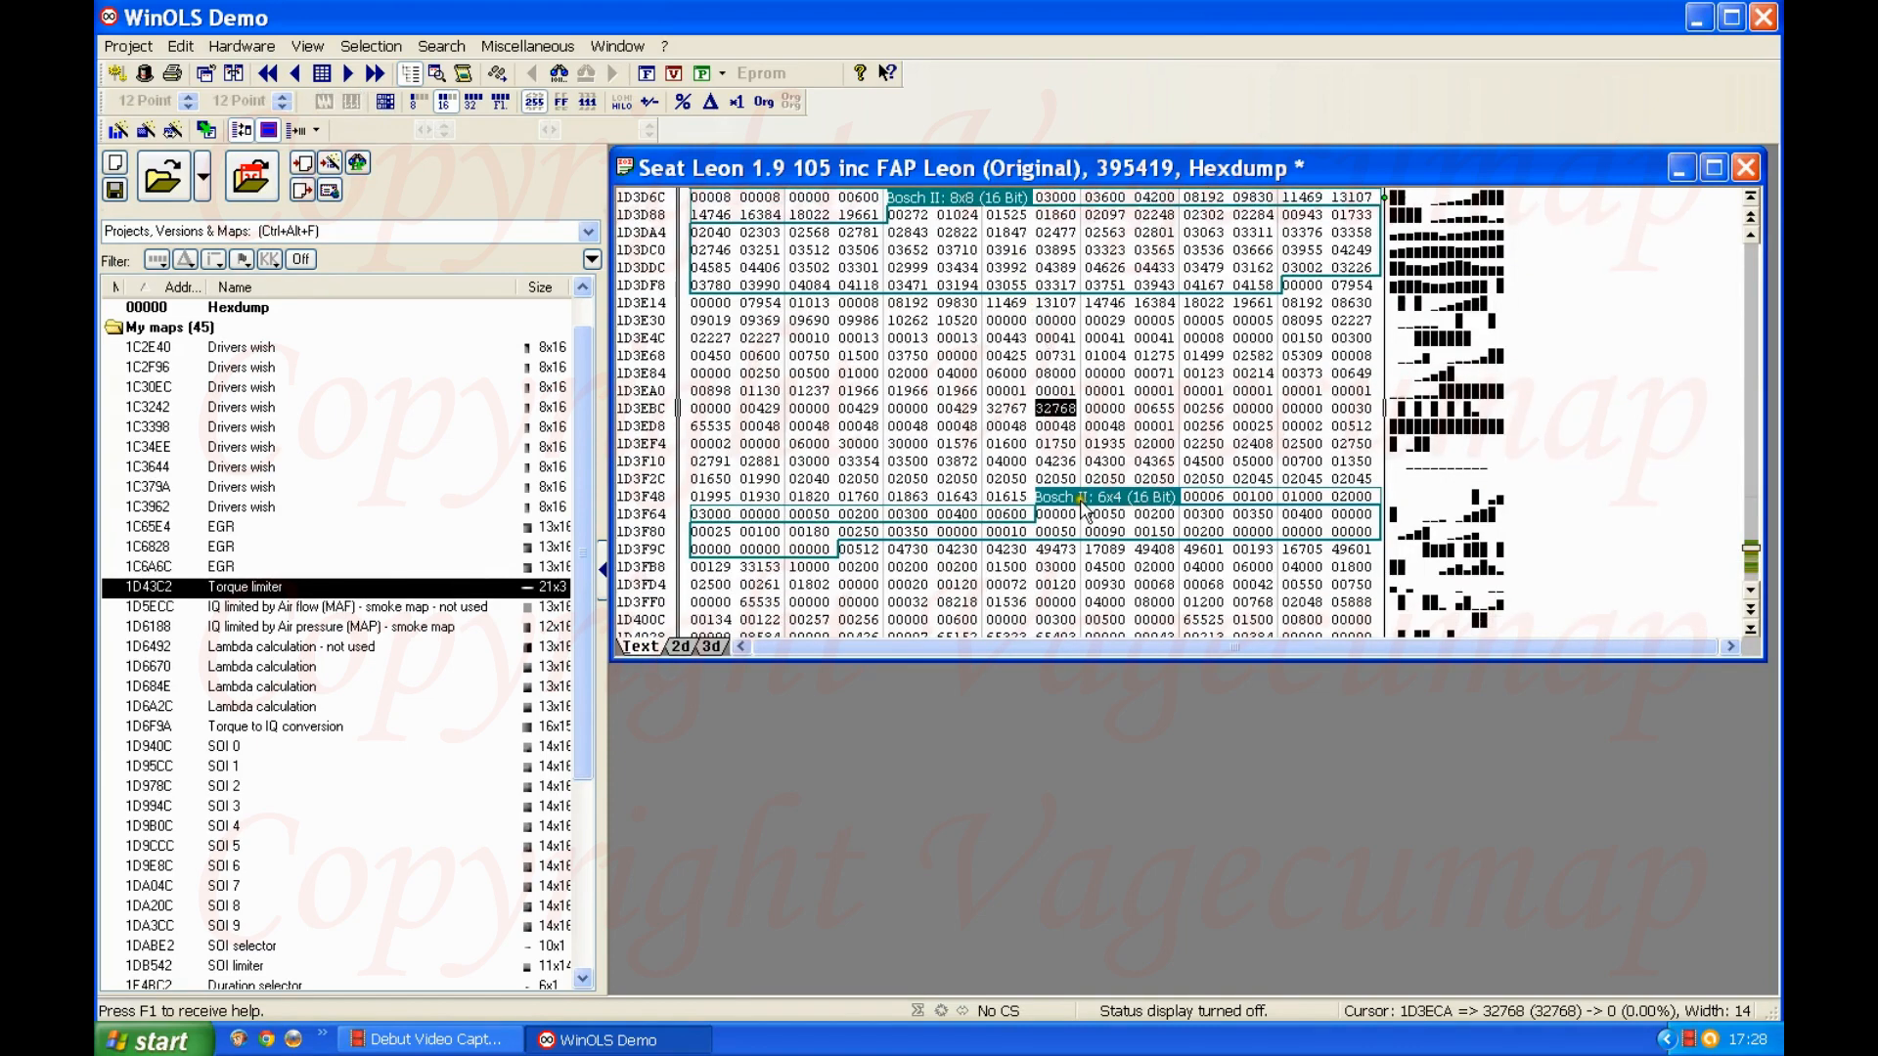
{"action": "left_click", "coordinate": [1014, 411]}
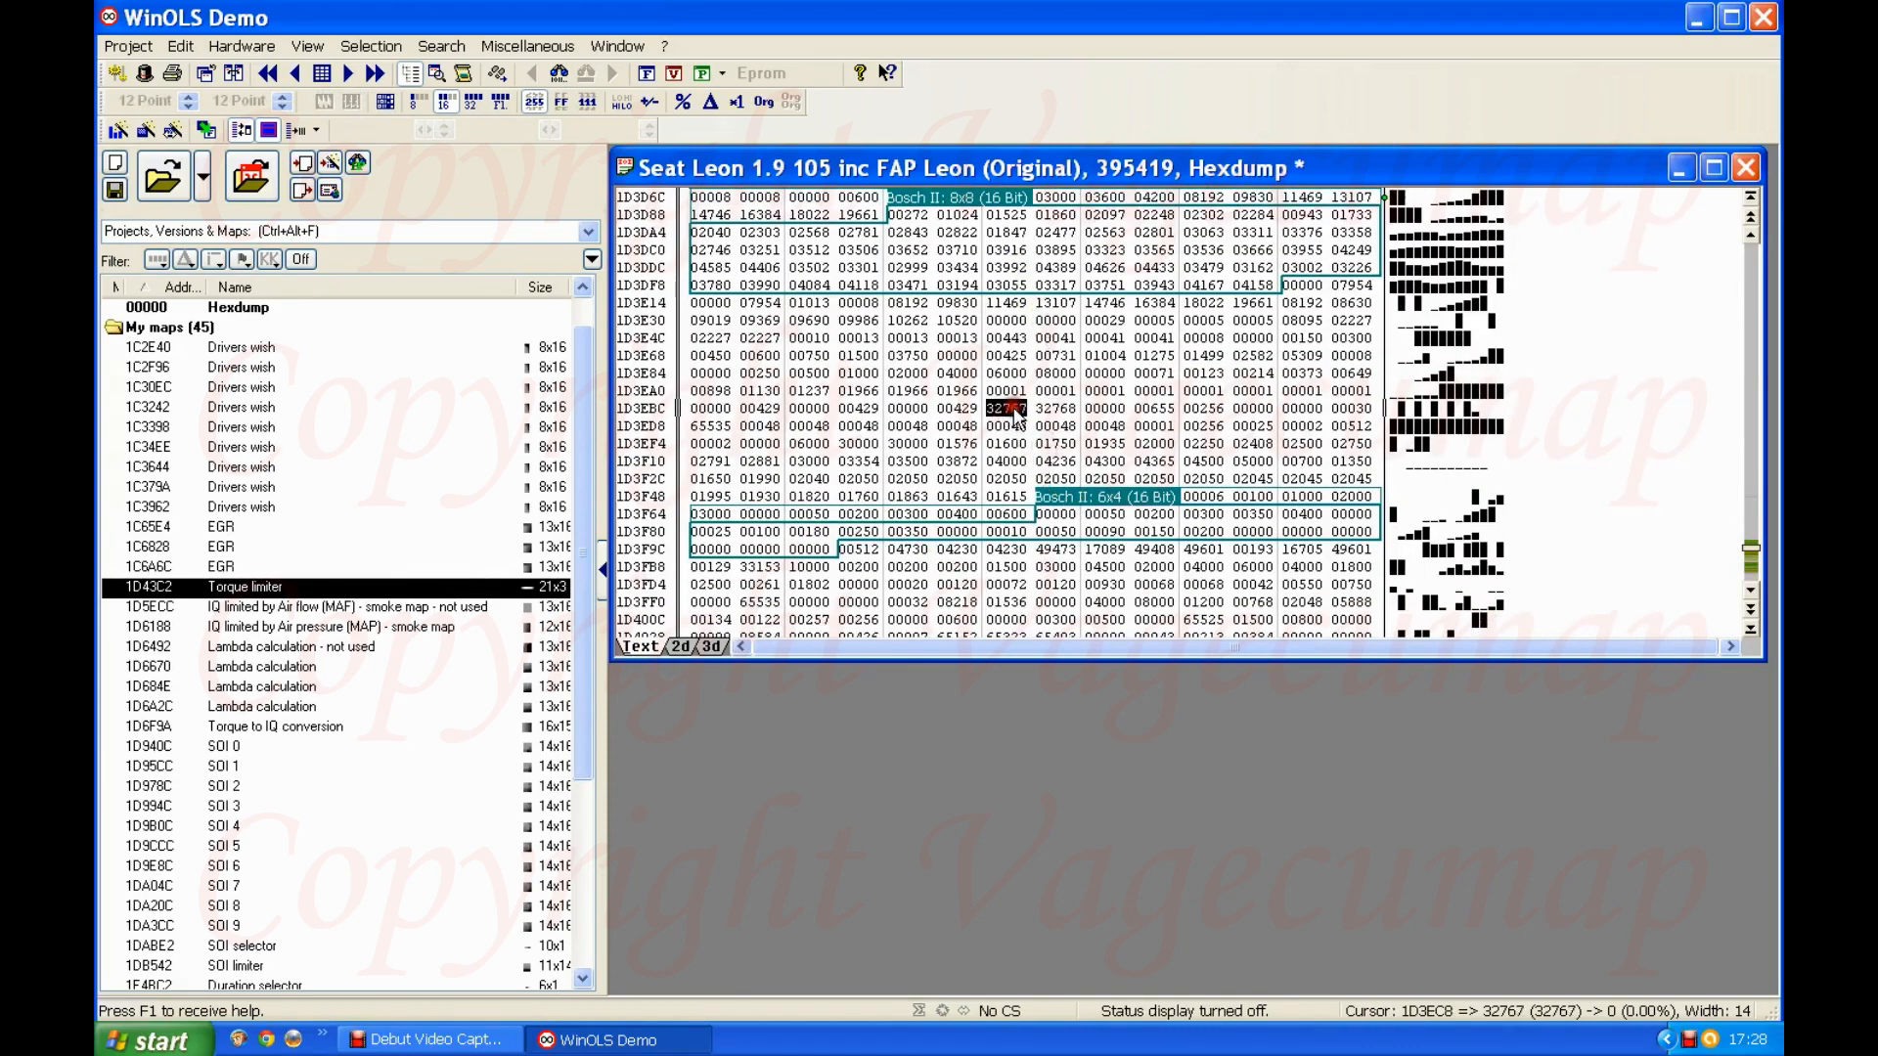
{"action": "left_click", "coordinate": [997, 405]}
{"action": "left_click_drag", "start_coordinate": [998, 405], "coordinate": [1054, 408]}
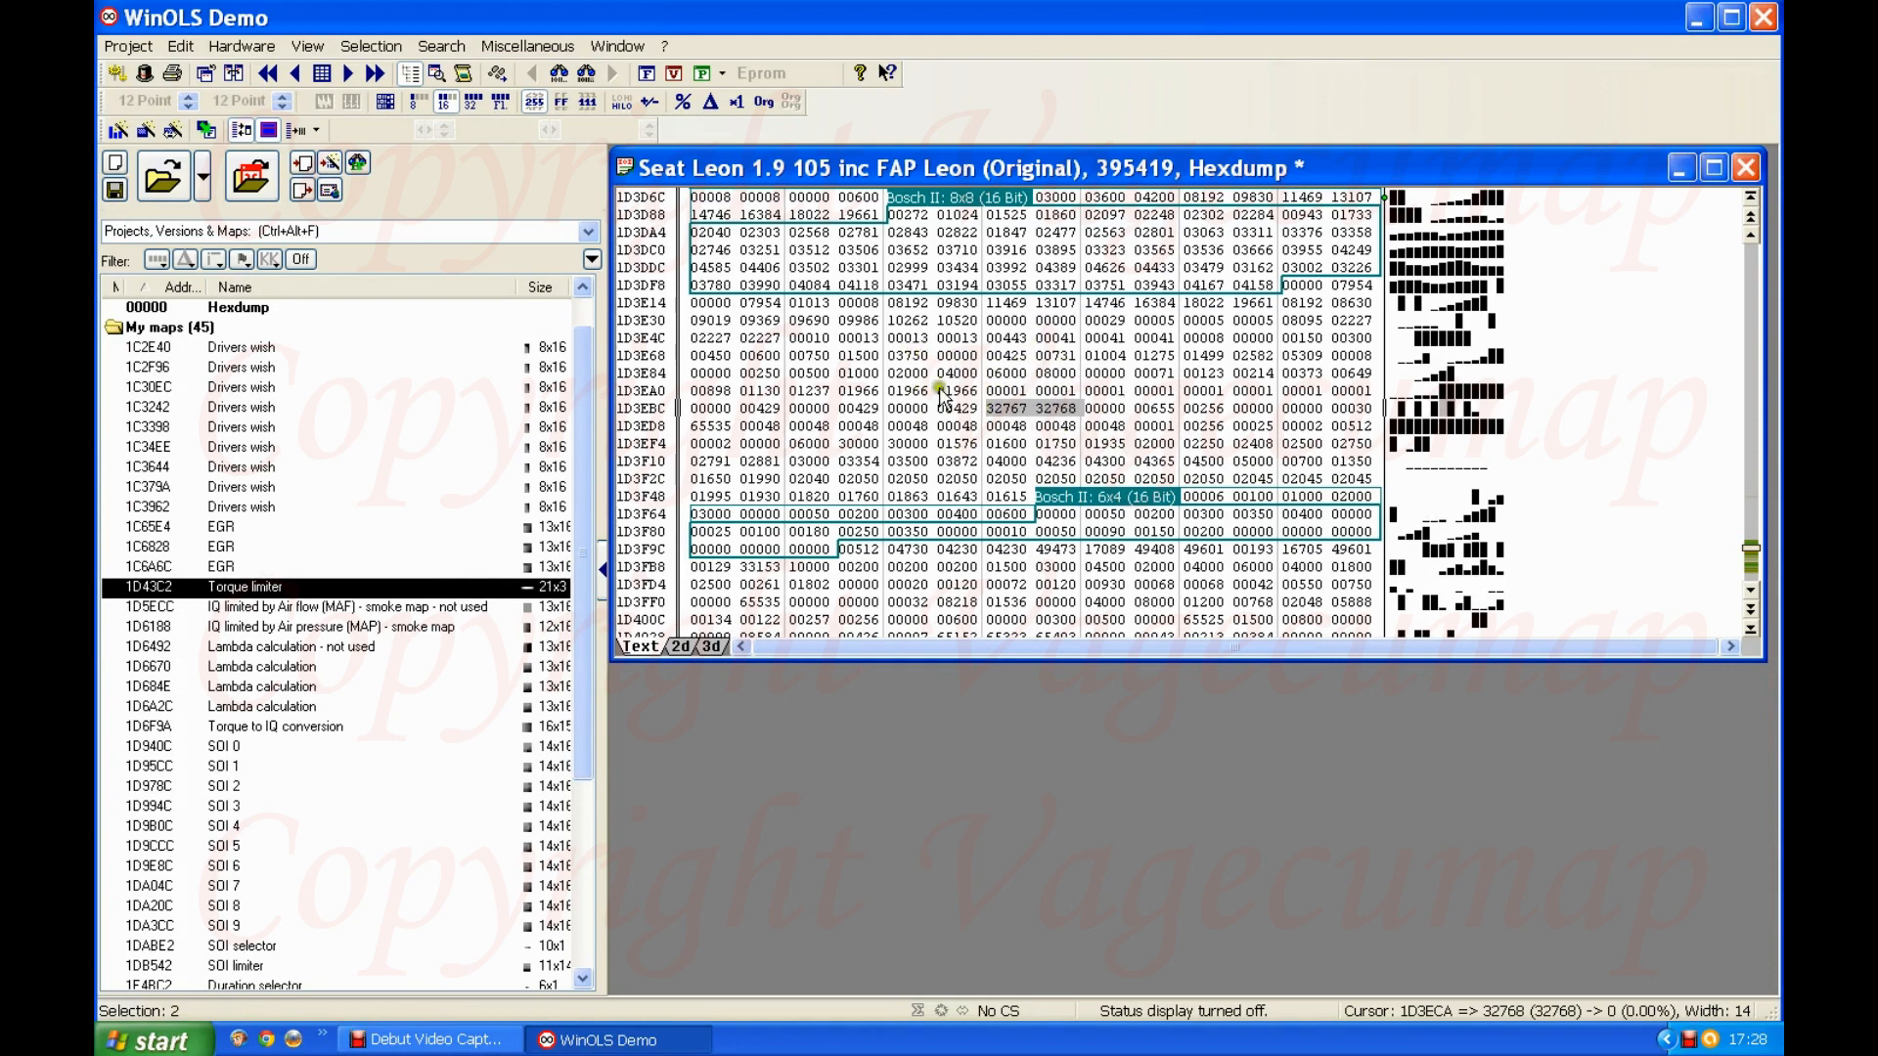
{"action": "left_click", "coordinate": [1045, 412]}
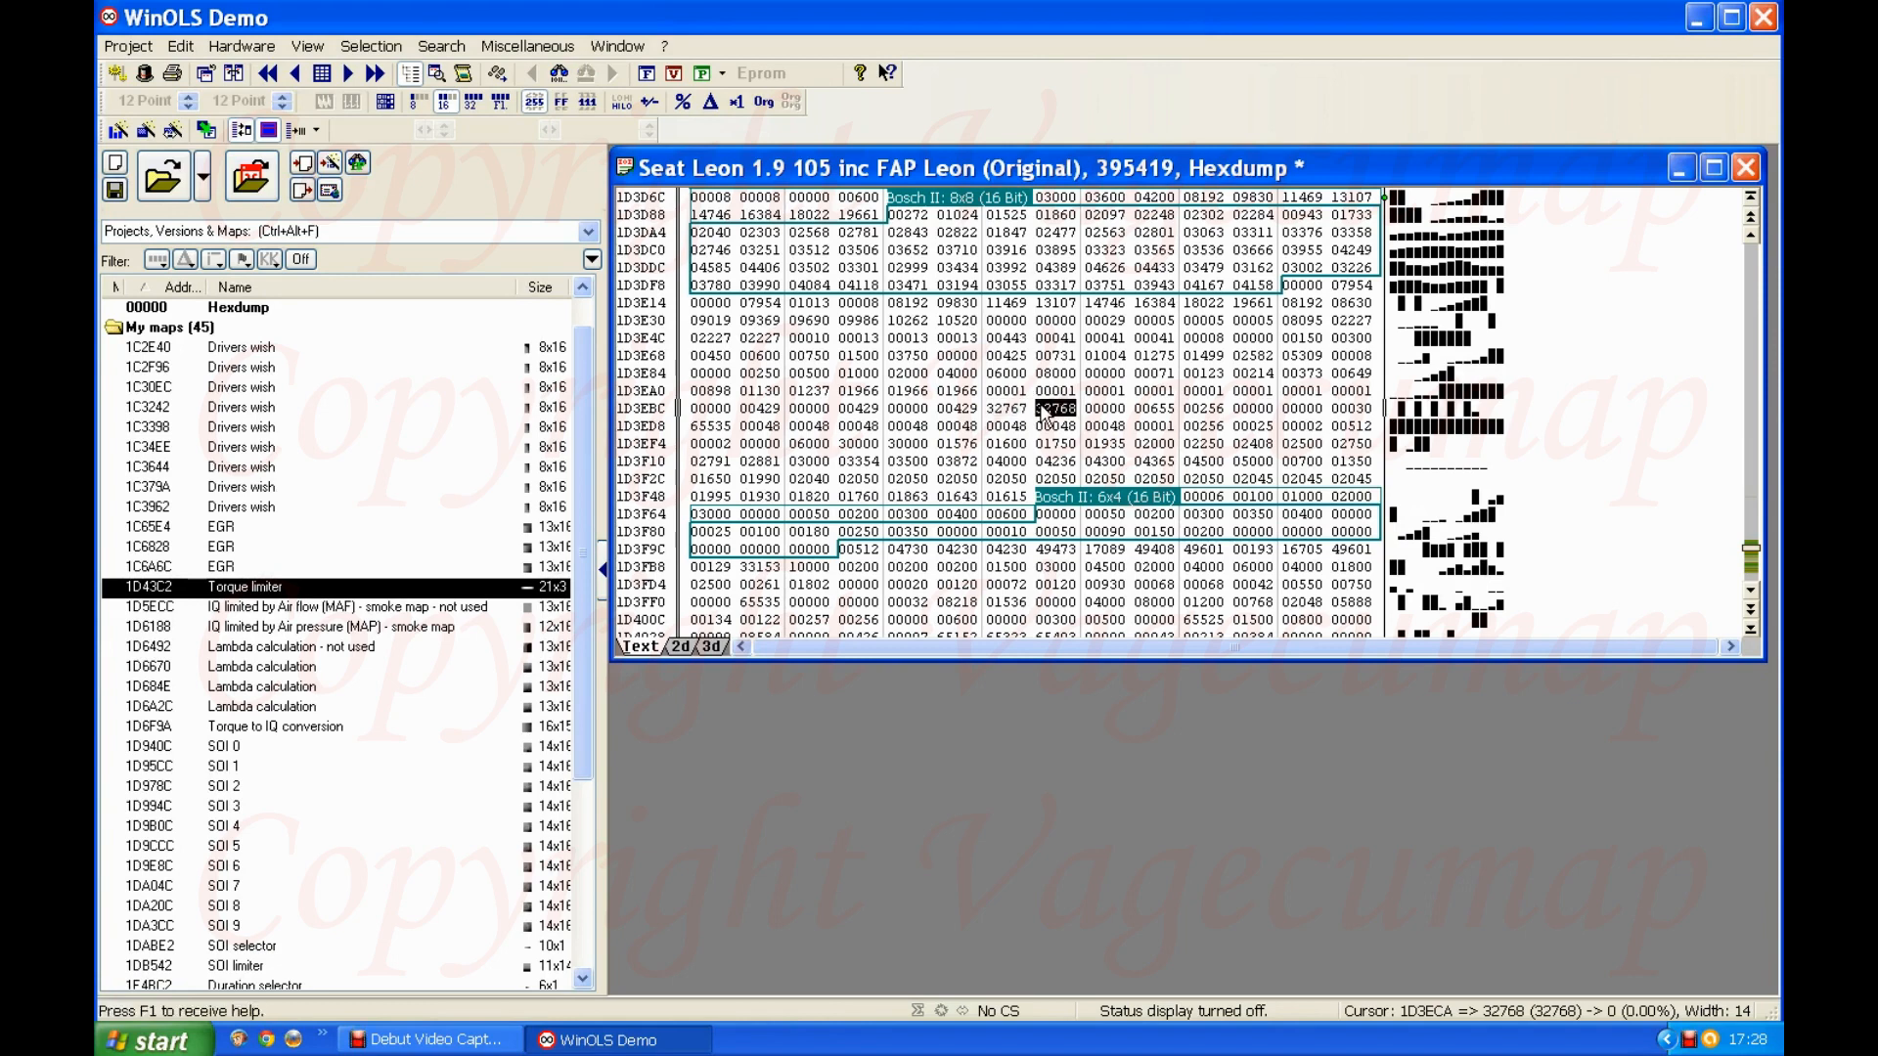
Step: Step through the cells following 32768 and select the value 00256 at address 1D3ED0
{"action": "left_click", "coordinate": [1020, 408]}
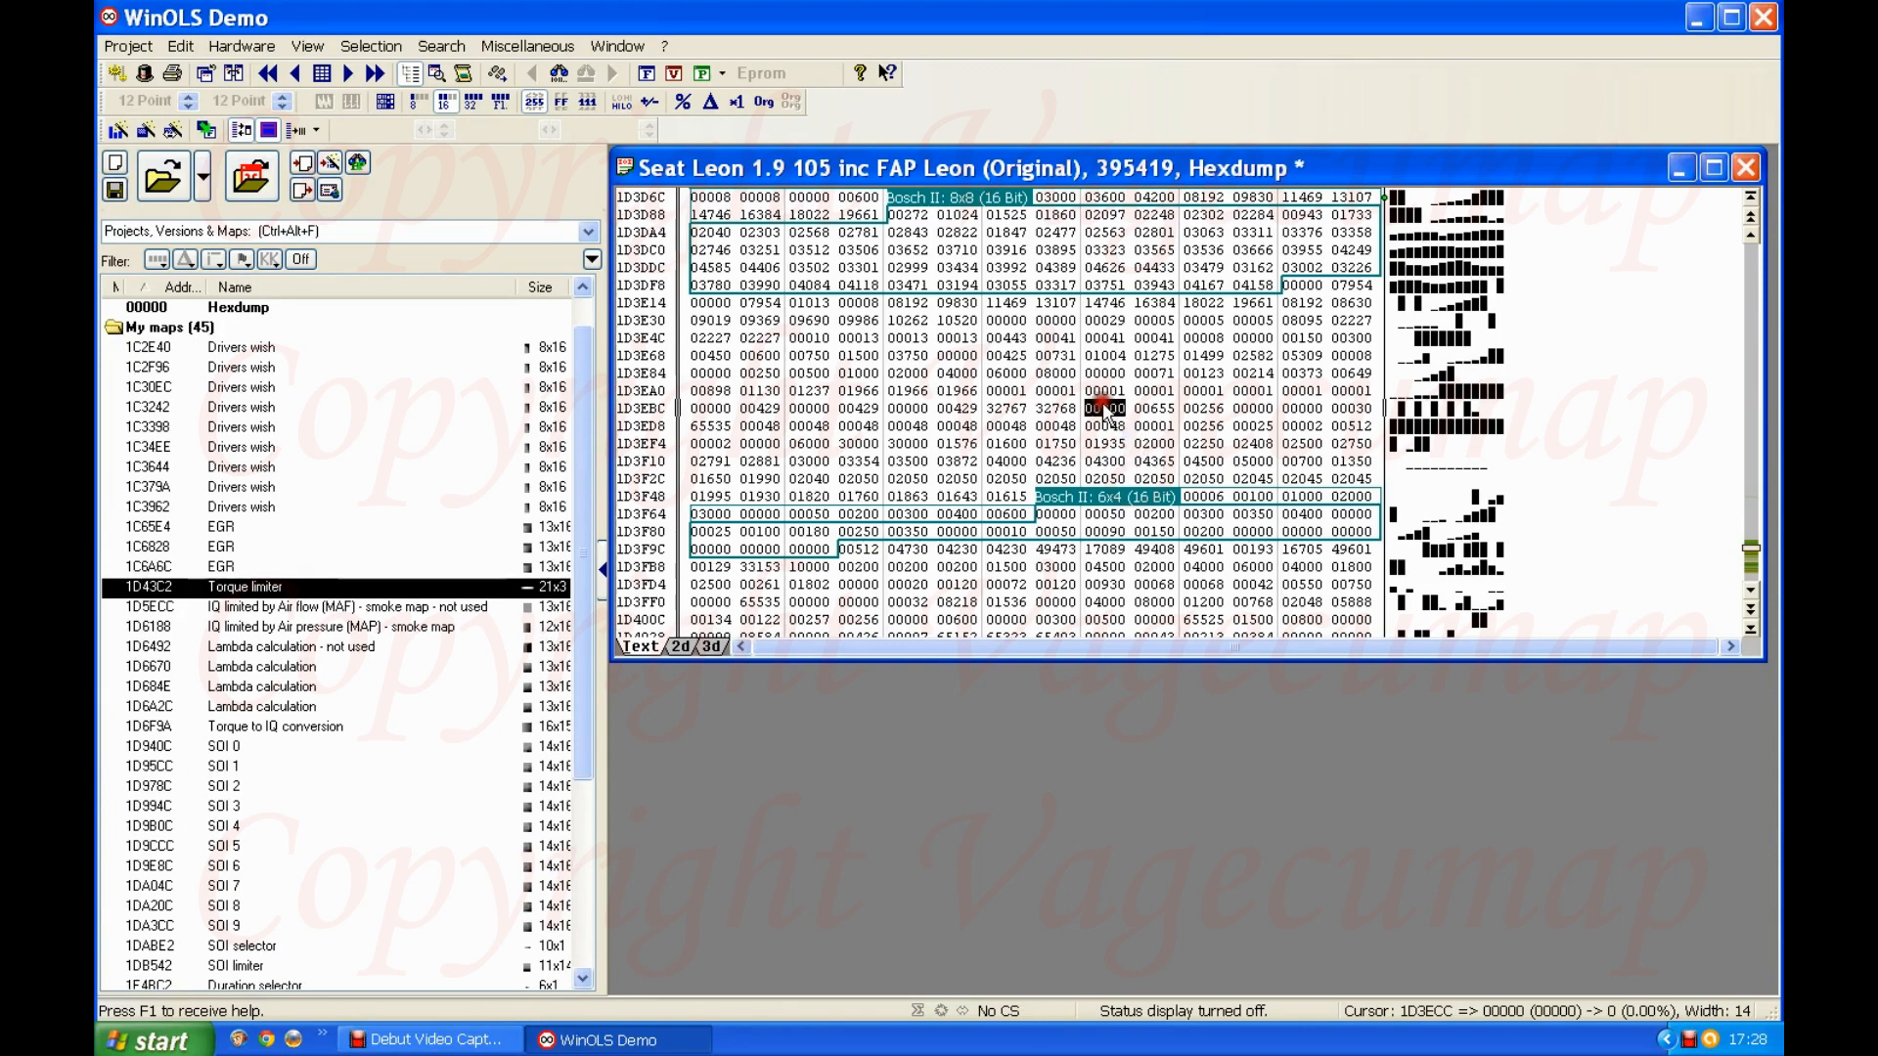
{"action": "left_click", "coordinate": [1166, 409]}
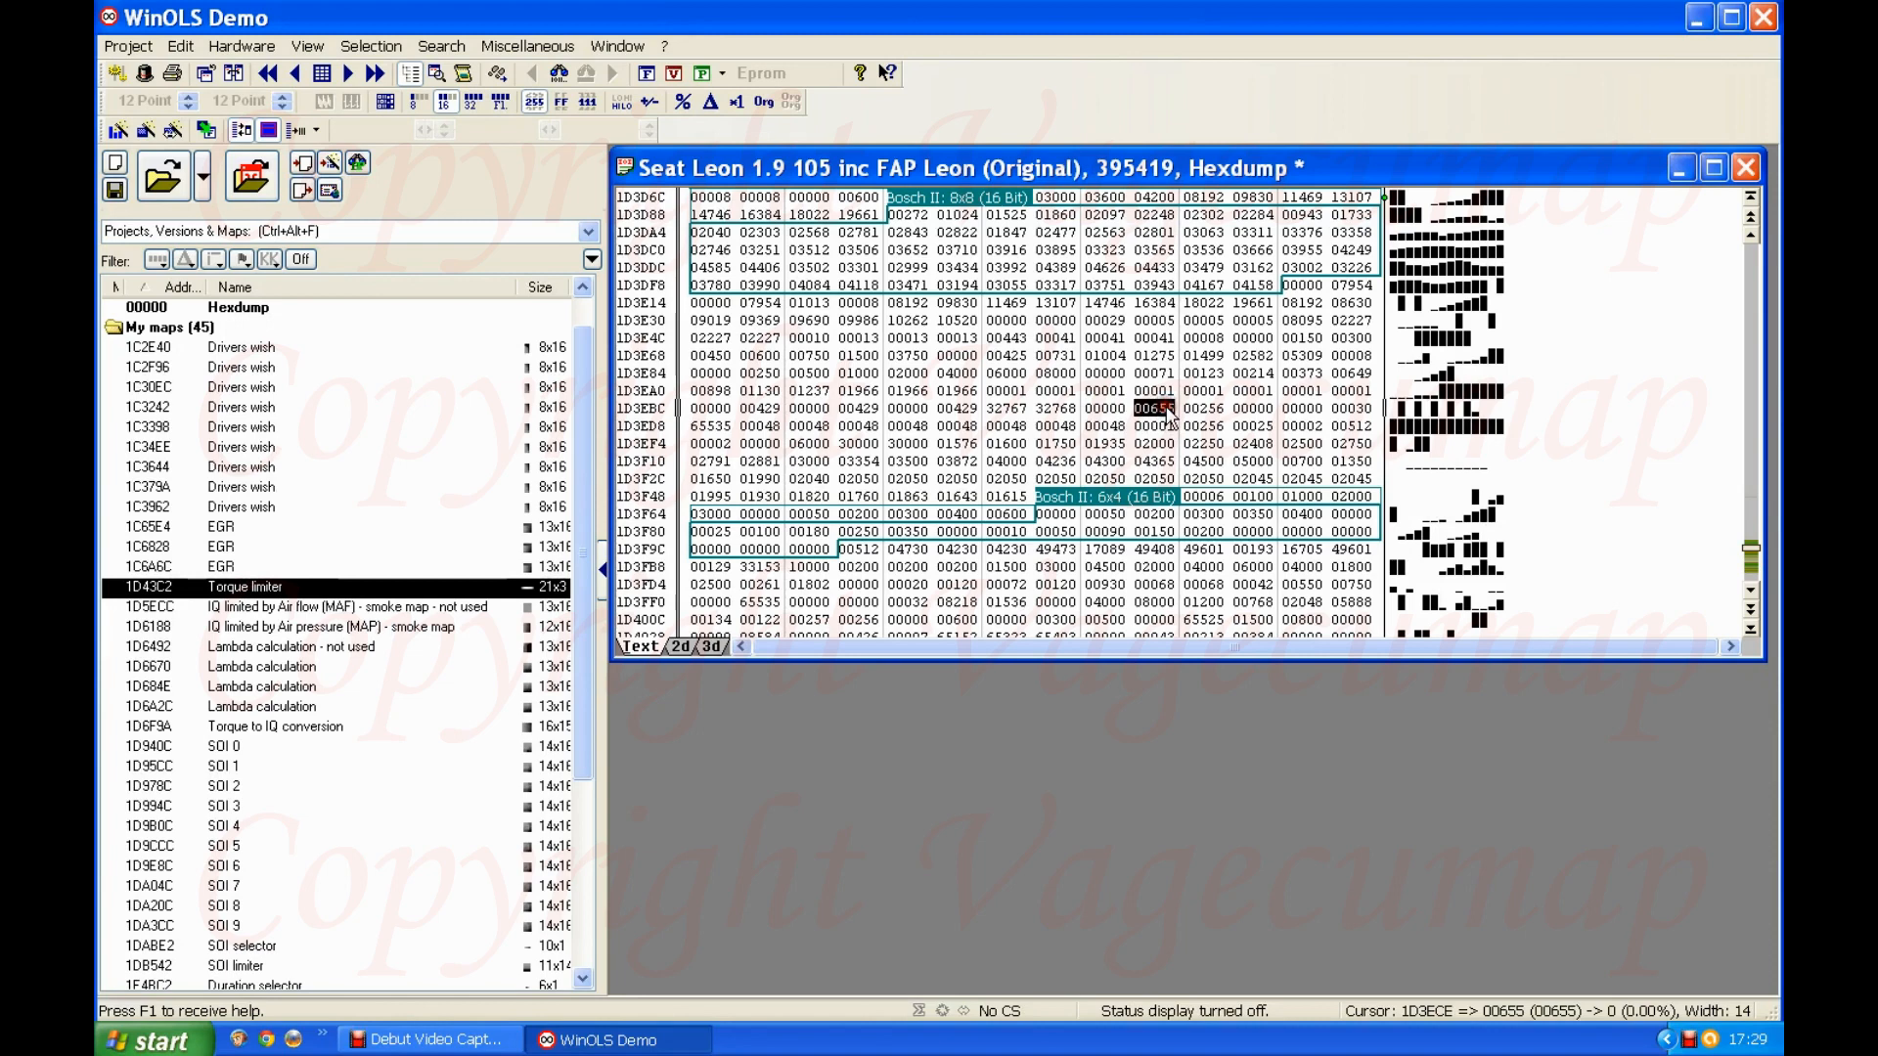
{"action": "left_click", "coordinate": [1211, 411]}
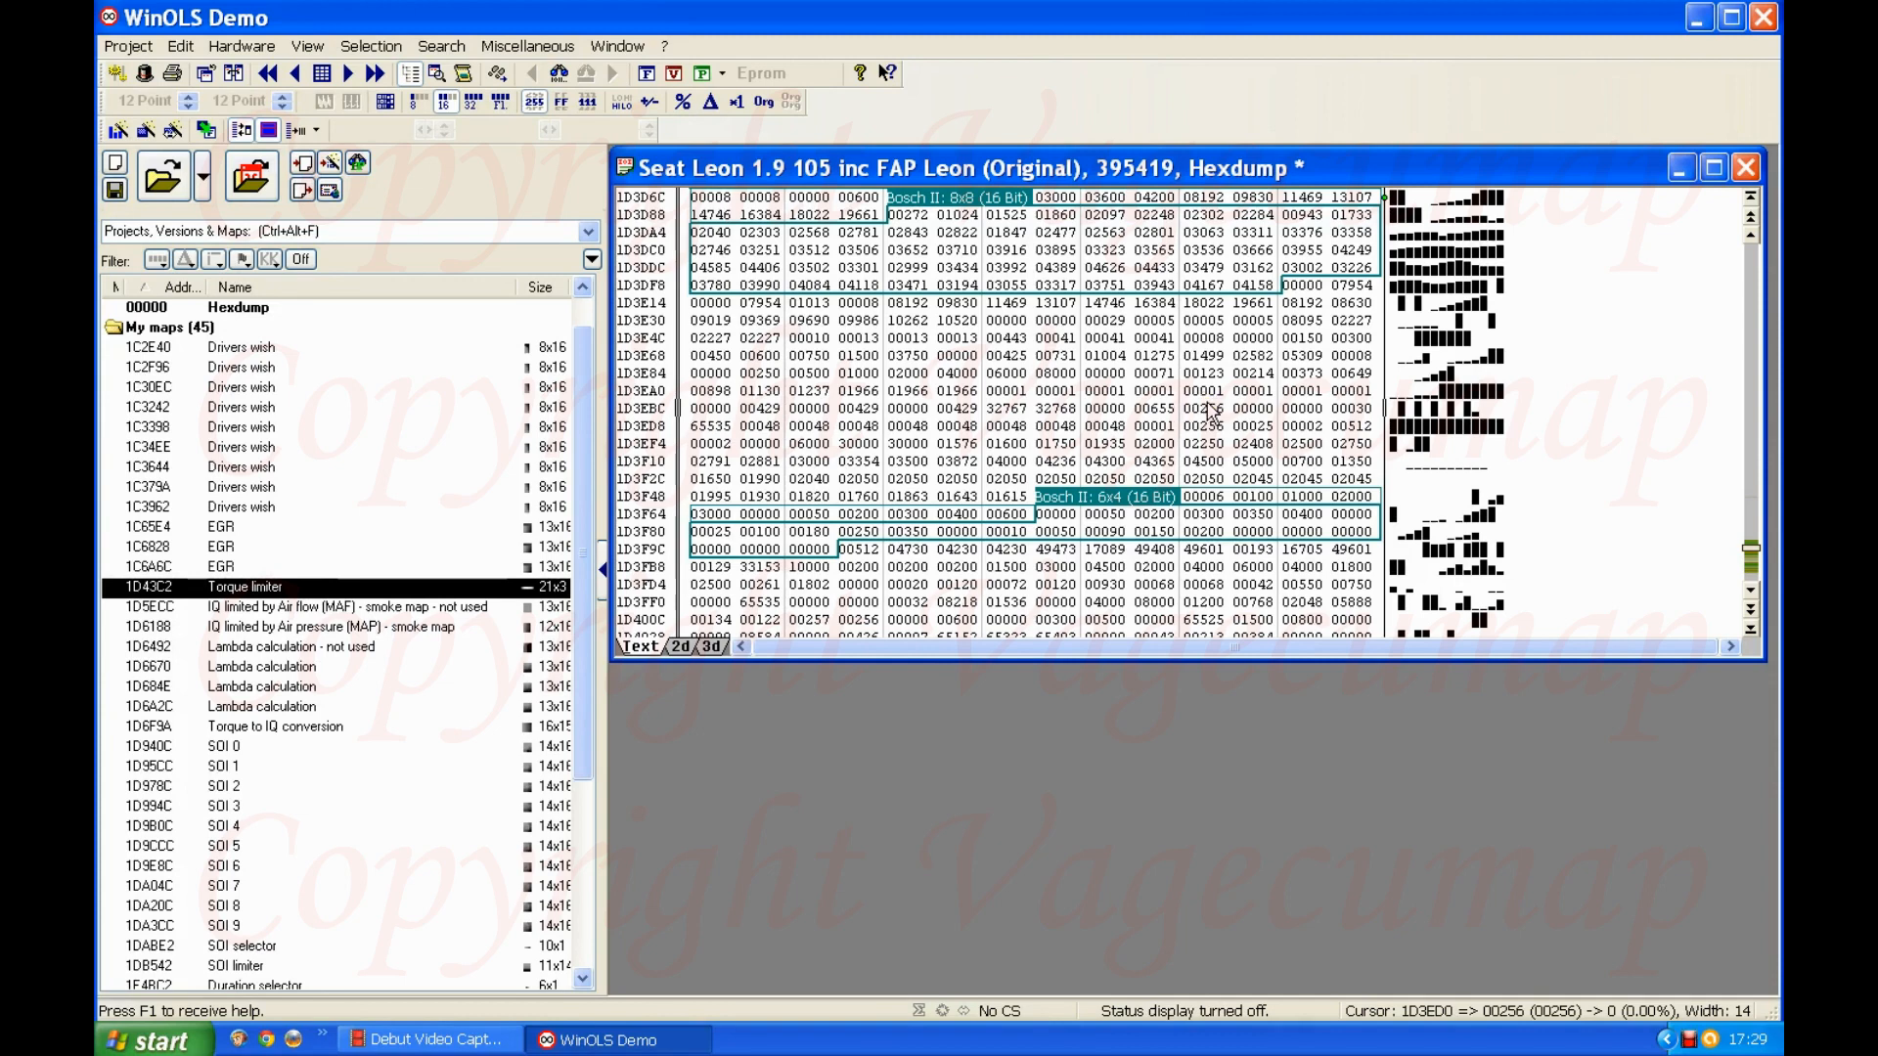
{"action": "right_click", "coordinate": [1210, 417]}
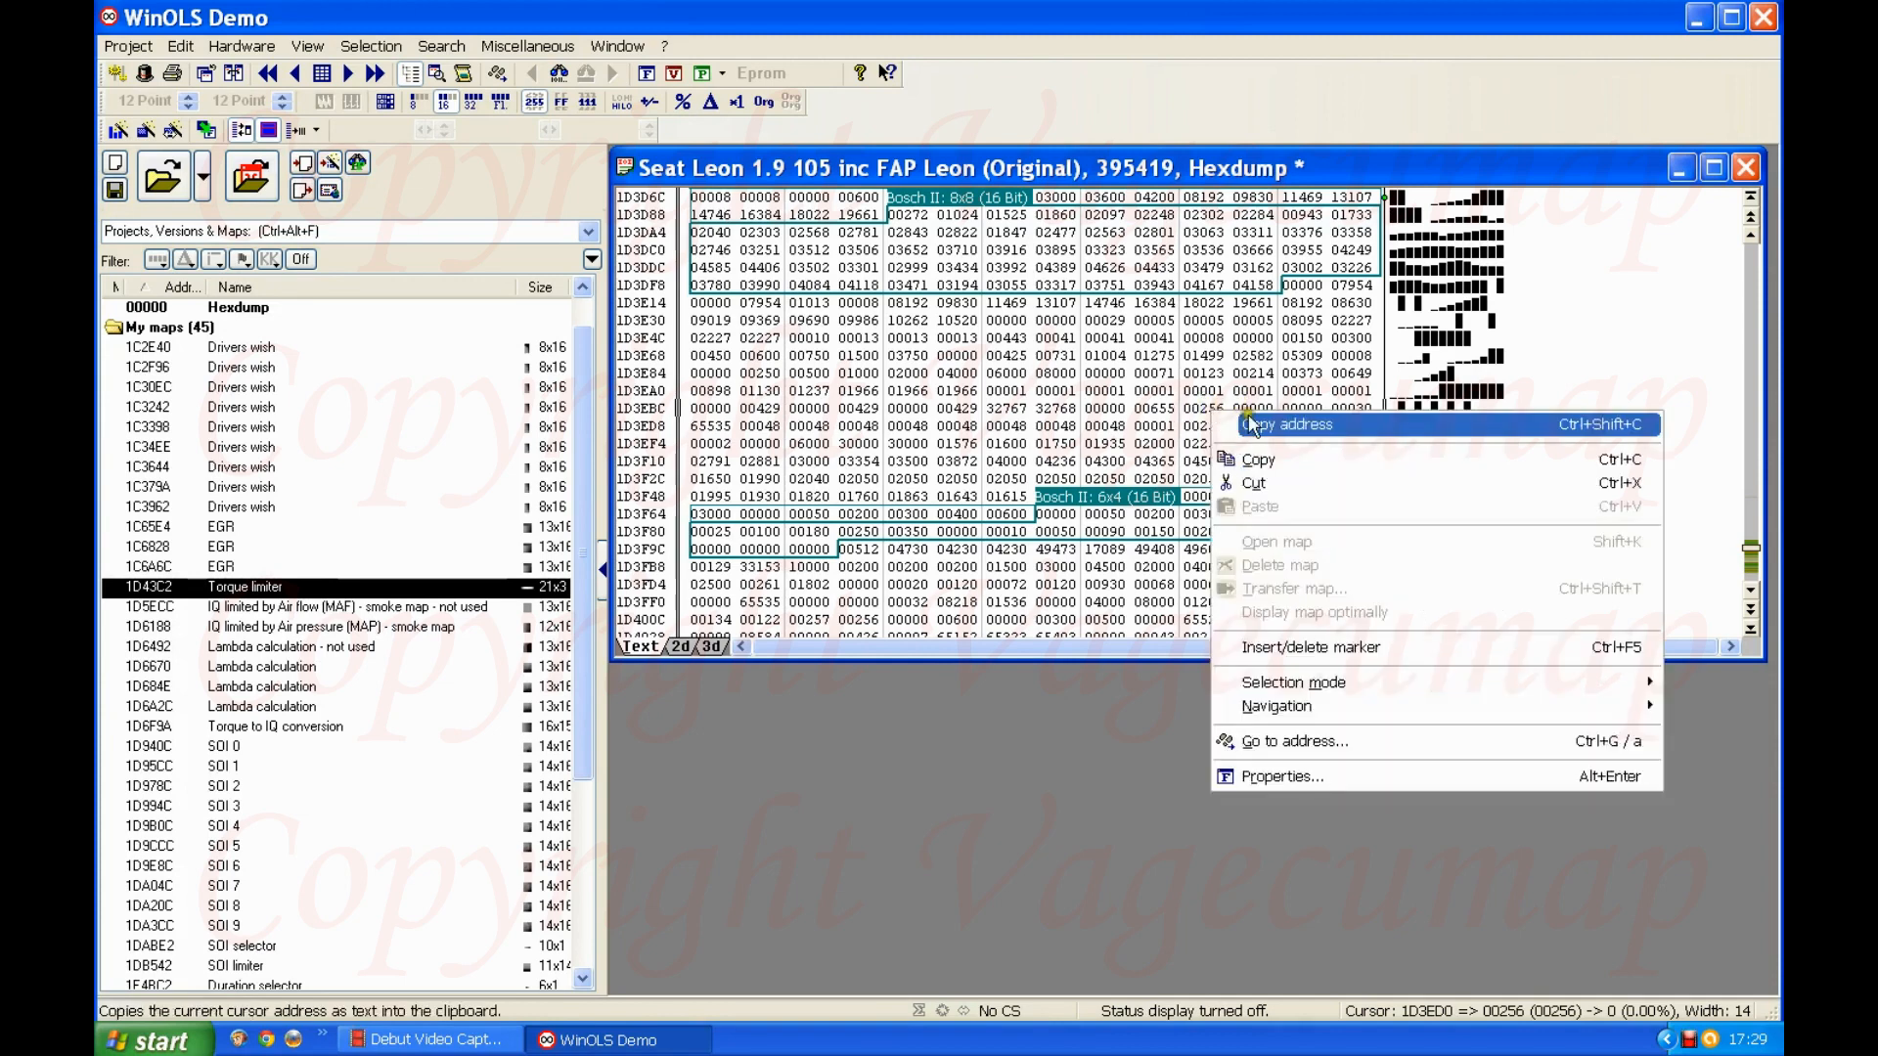
{"action": "left_click", "coordinate": [1194, 404]}
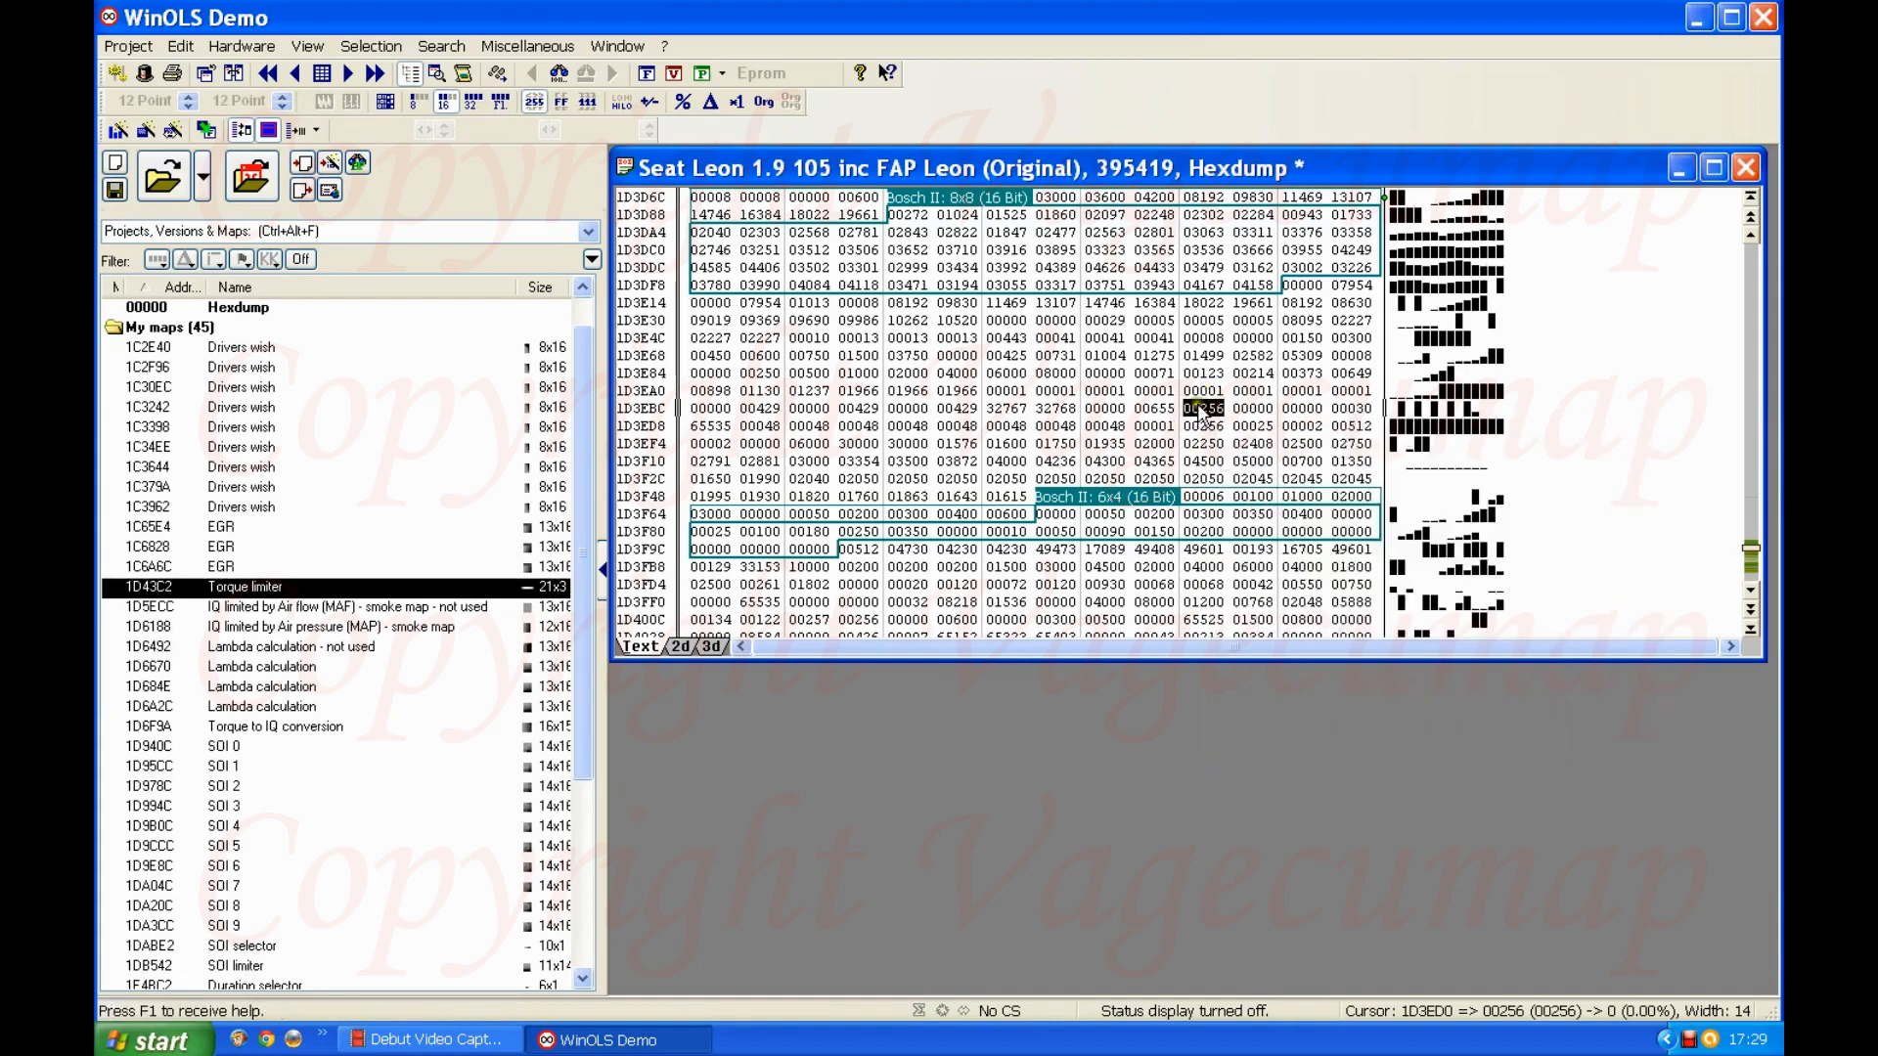
Step: Add the comment "dpf switch" with a coloured background to the cell at 1D3ED0
{"action": "left_click", "coordinate": [441, 47]}
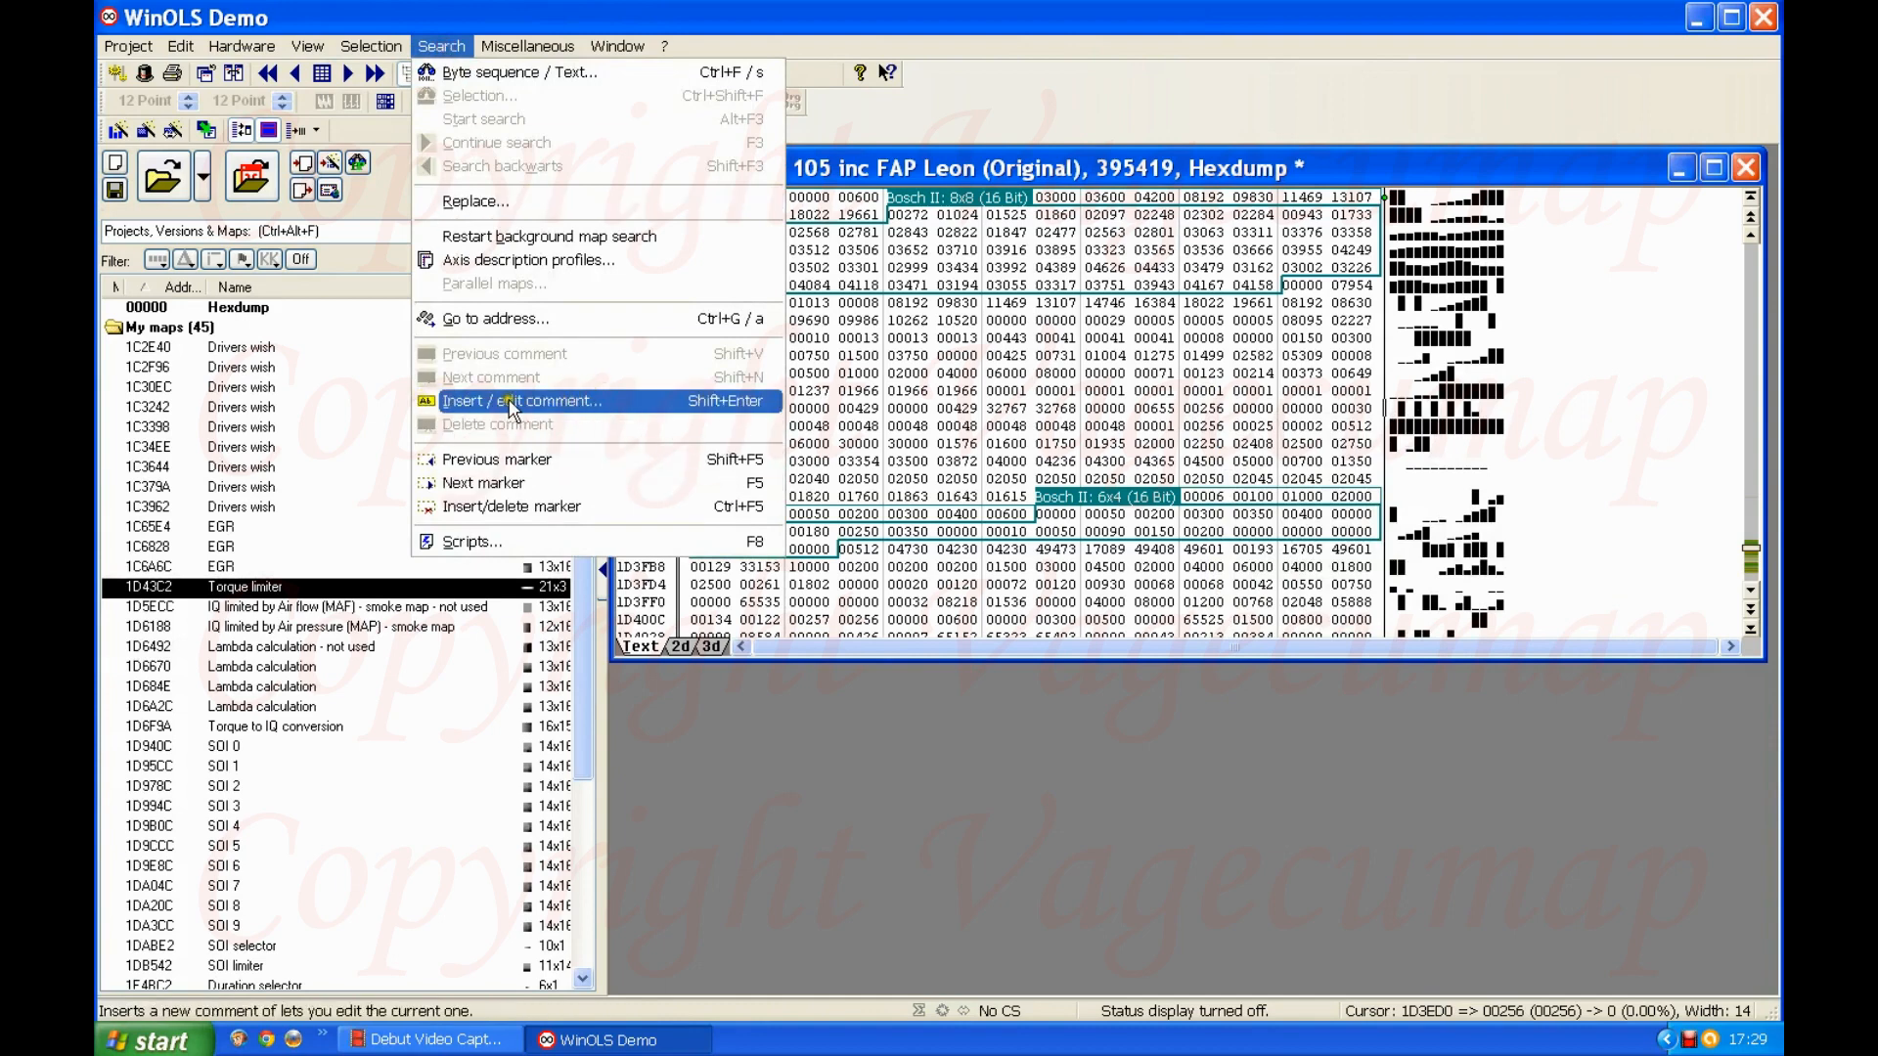
{"action": "left_click", "coordinate": [548, 400]}
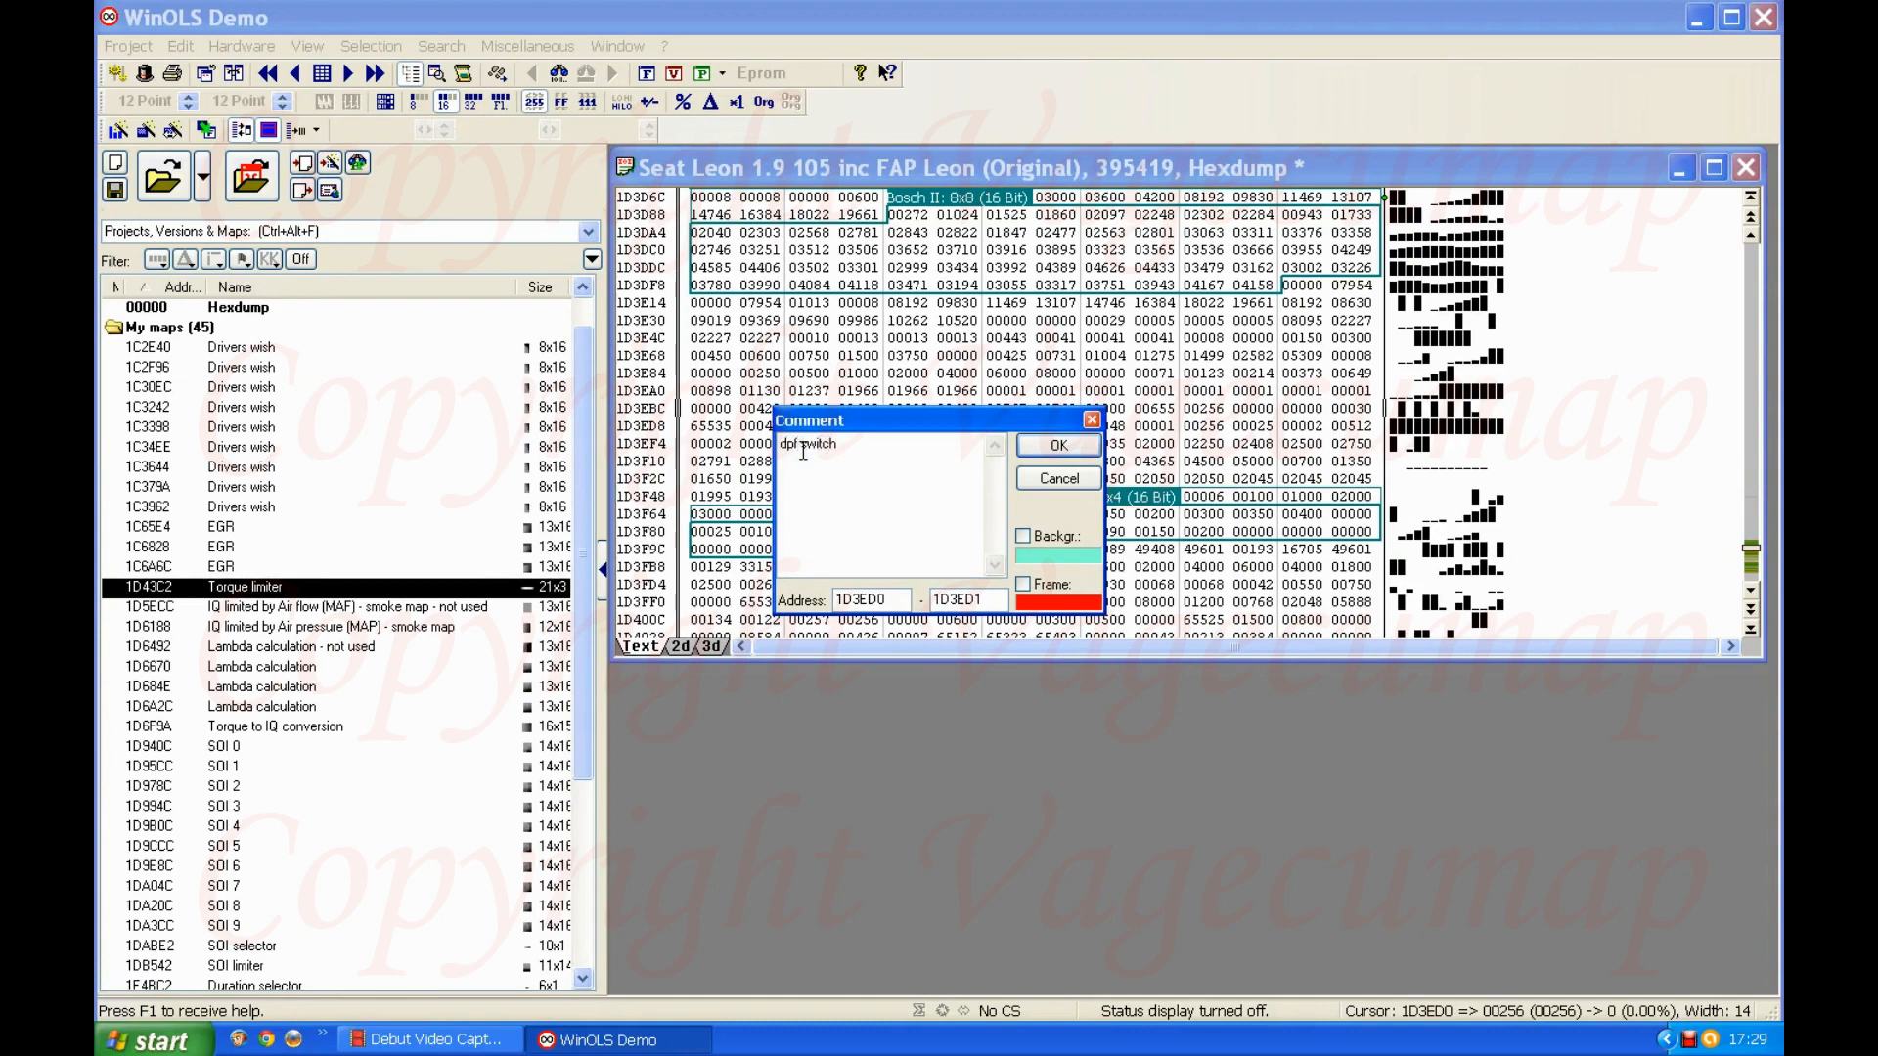
{"action": "left_click", "coordinate": [1022, 537]}
{"action": "left_click", "coordinate": [1056, 446]}
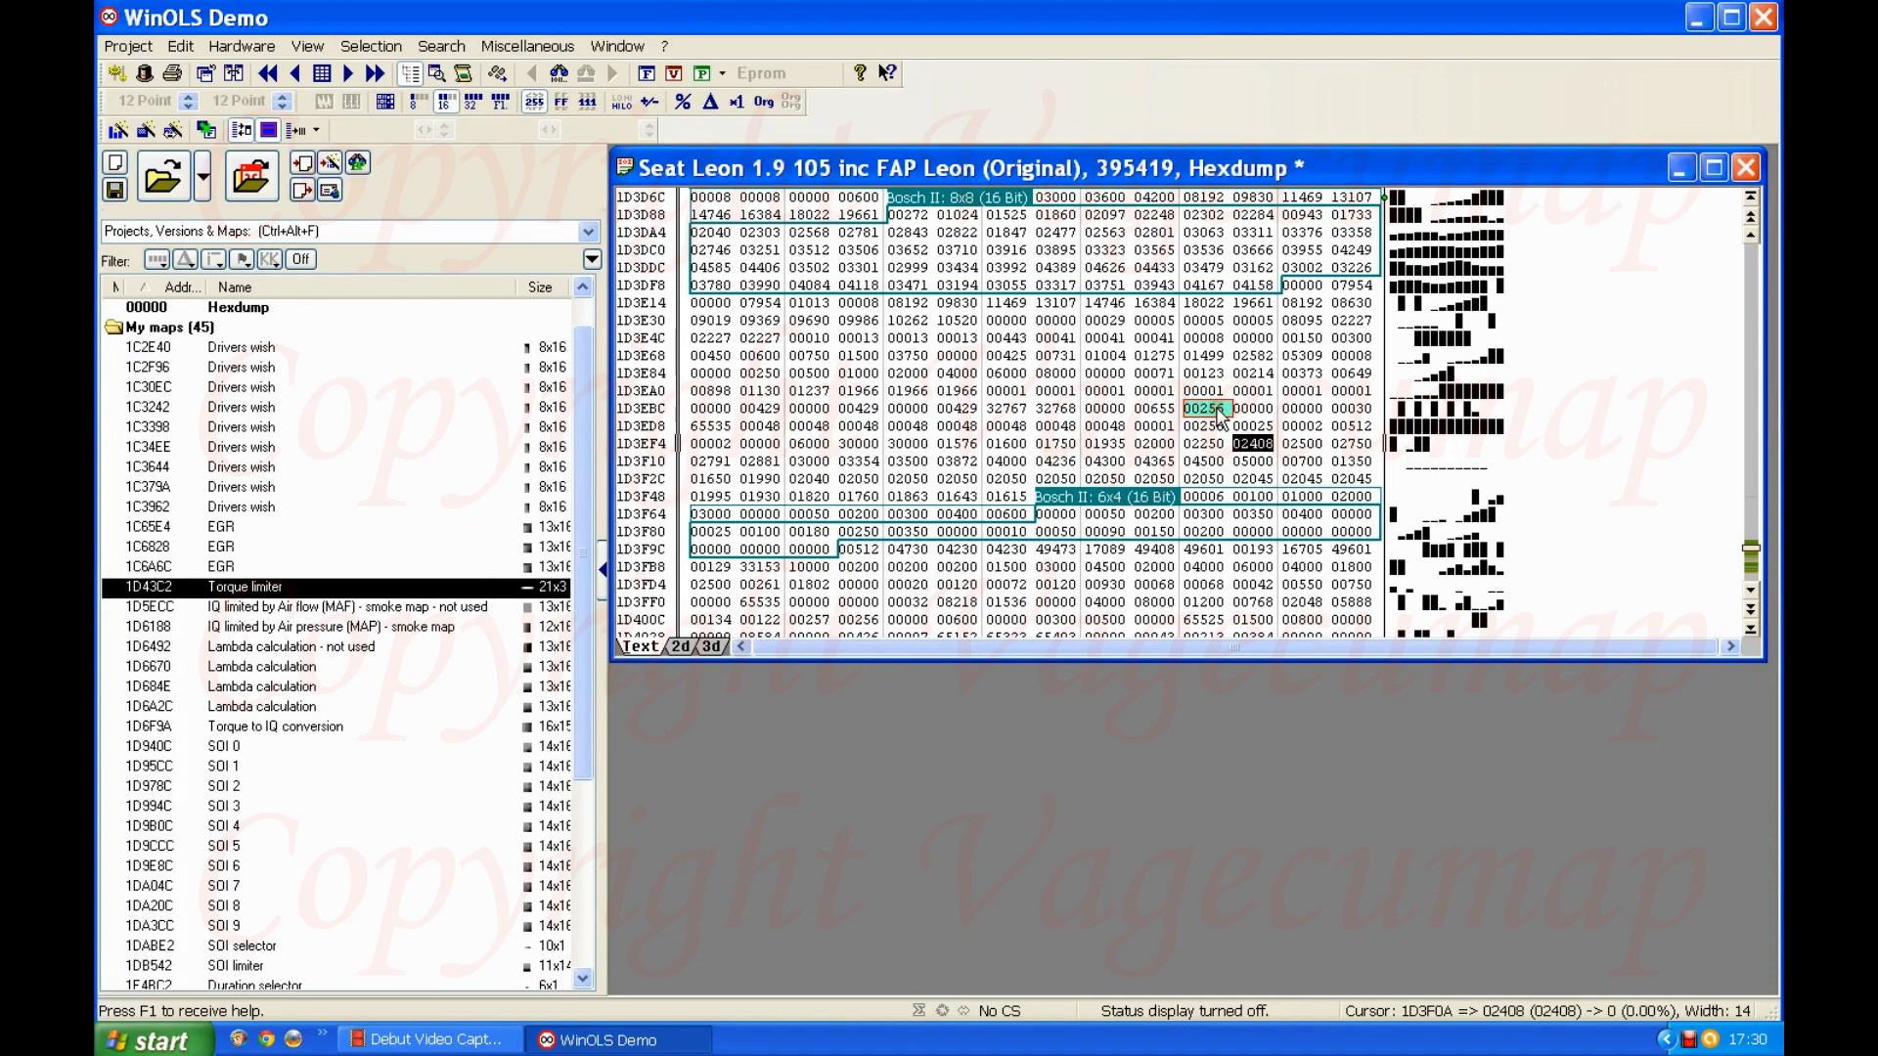
Step: Display the hexdump values in 8-bit format and bring the highlighted dpf switch cell into view
{"action": "left_click", "coordinate": [1180, 442]}
{"action": "left_click", "coordinate": [1016, 384]}
{"action": "left_click", "coordinate": [1203, 374]}
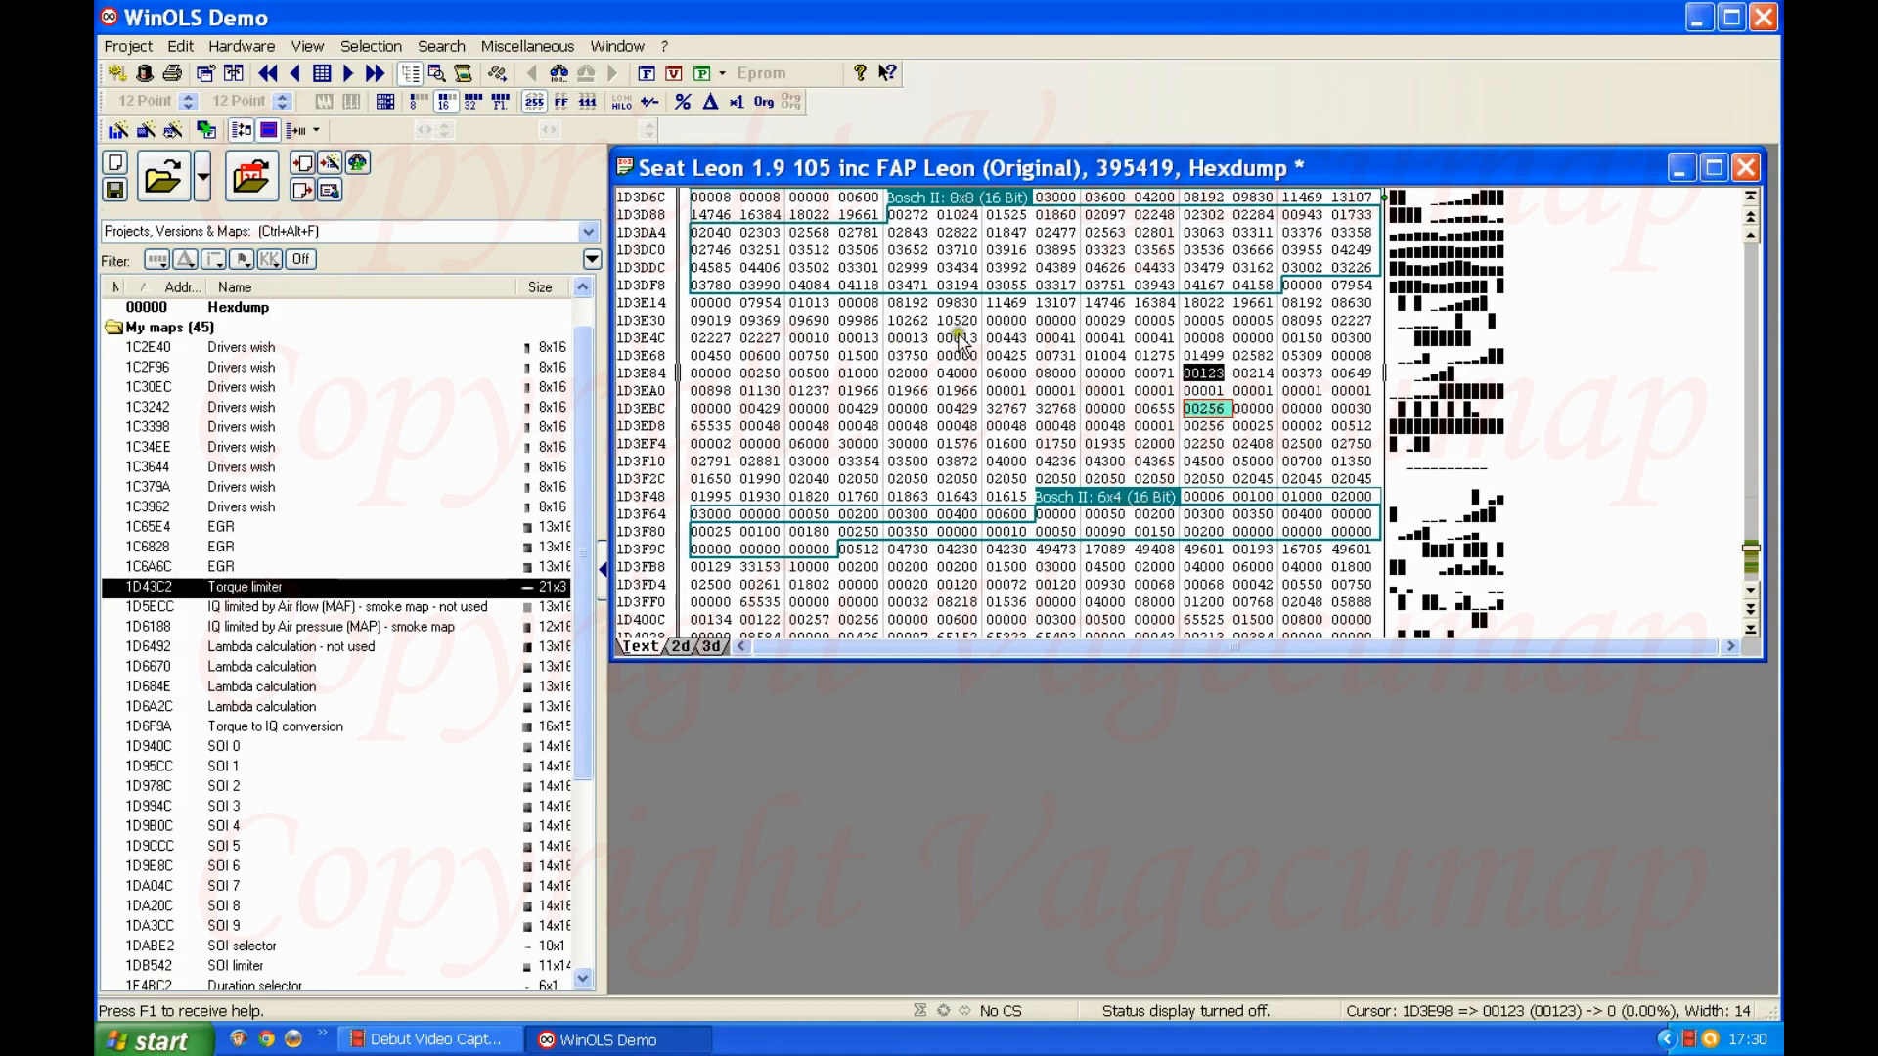
{"action": "left_click", "coordinate": [419, 101]}
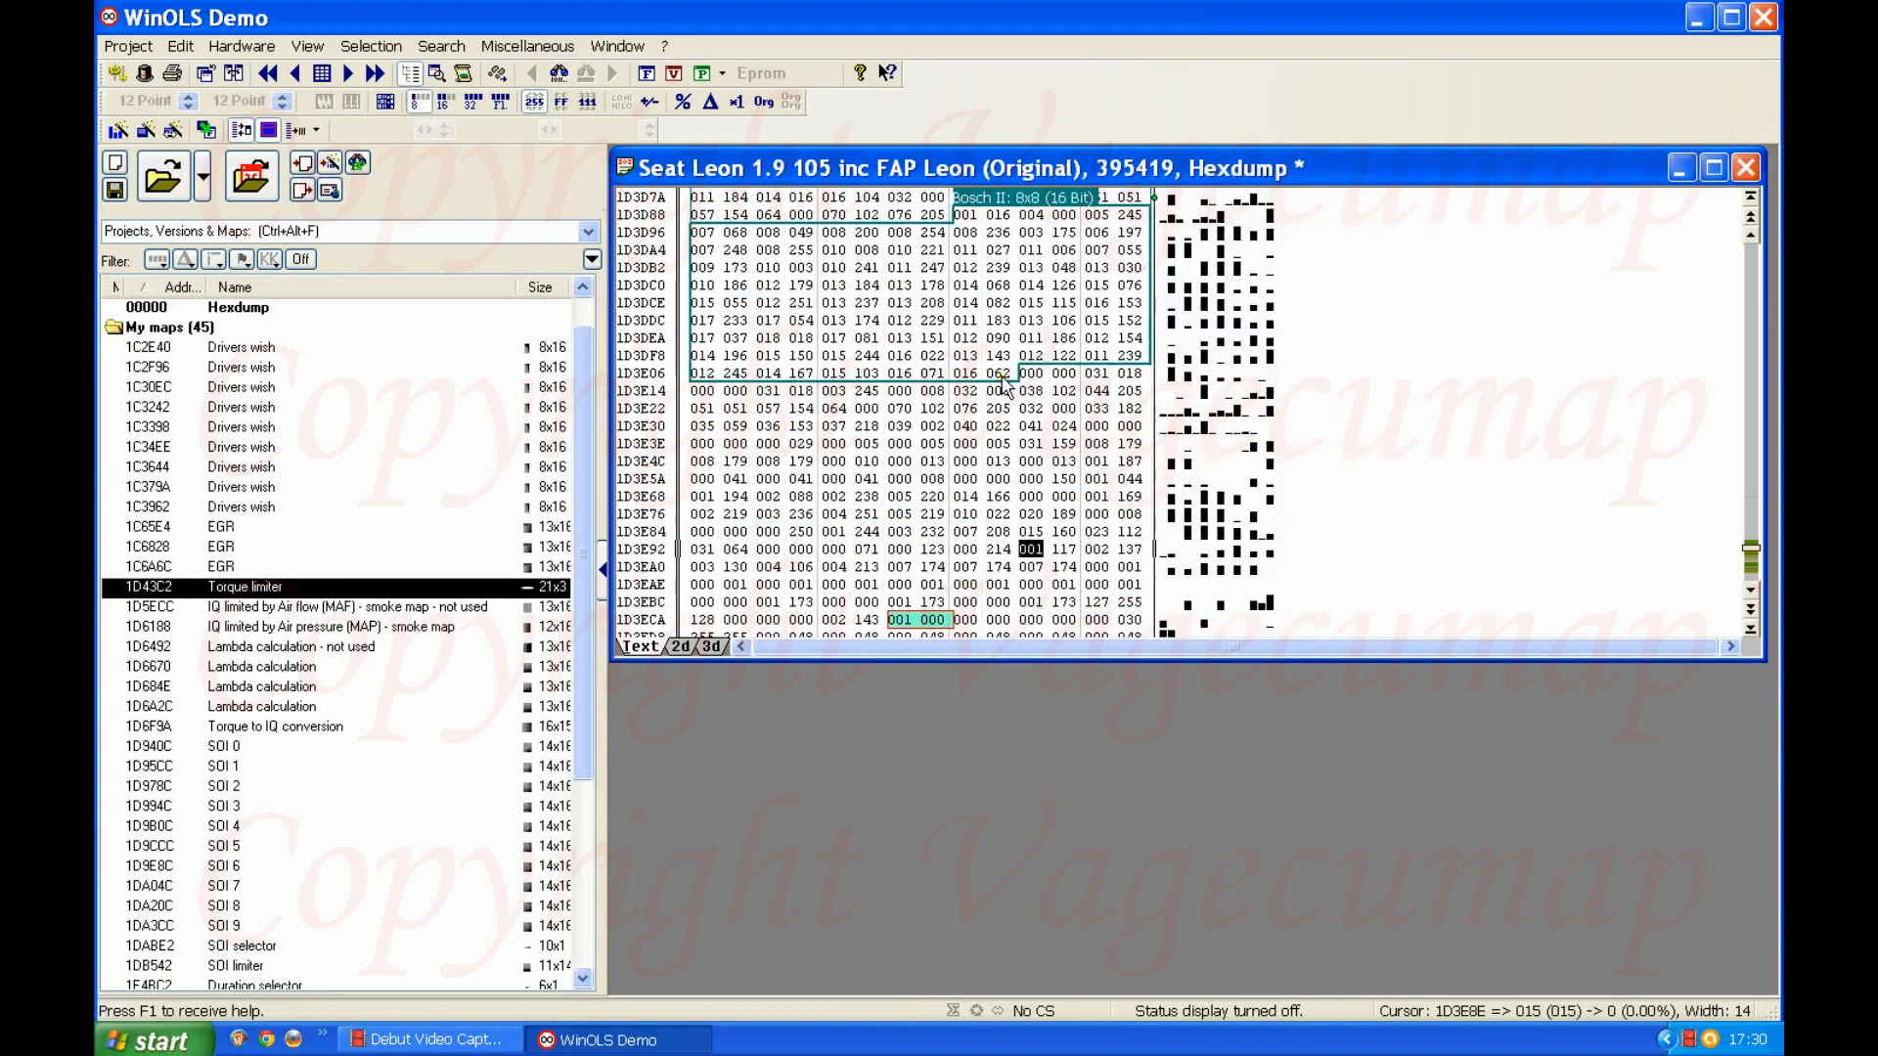
{"action": "scroll", "coordinate": [1004, 394], "scroll_direction": "down", "scroll_amount": 3}
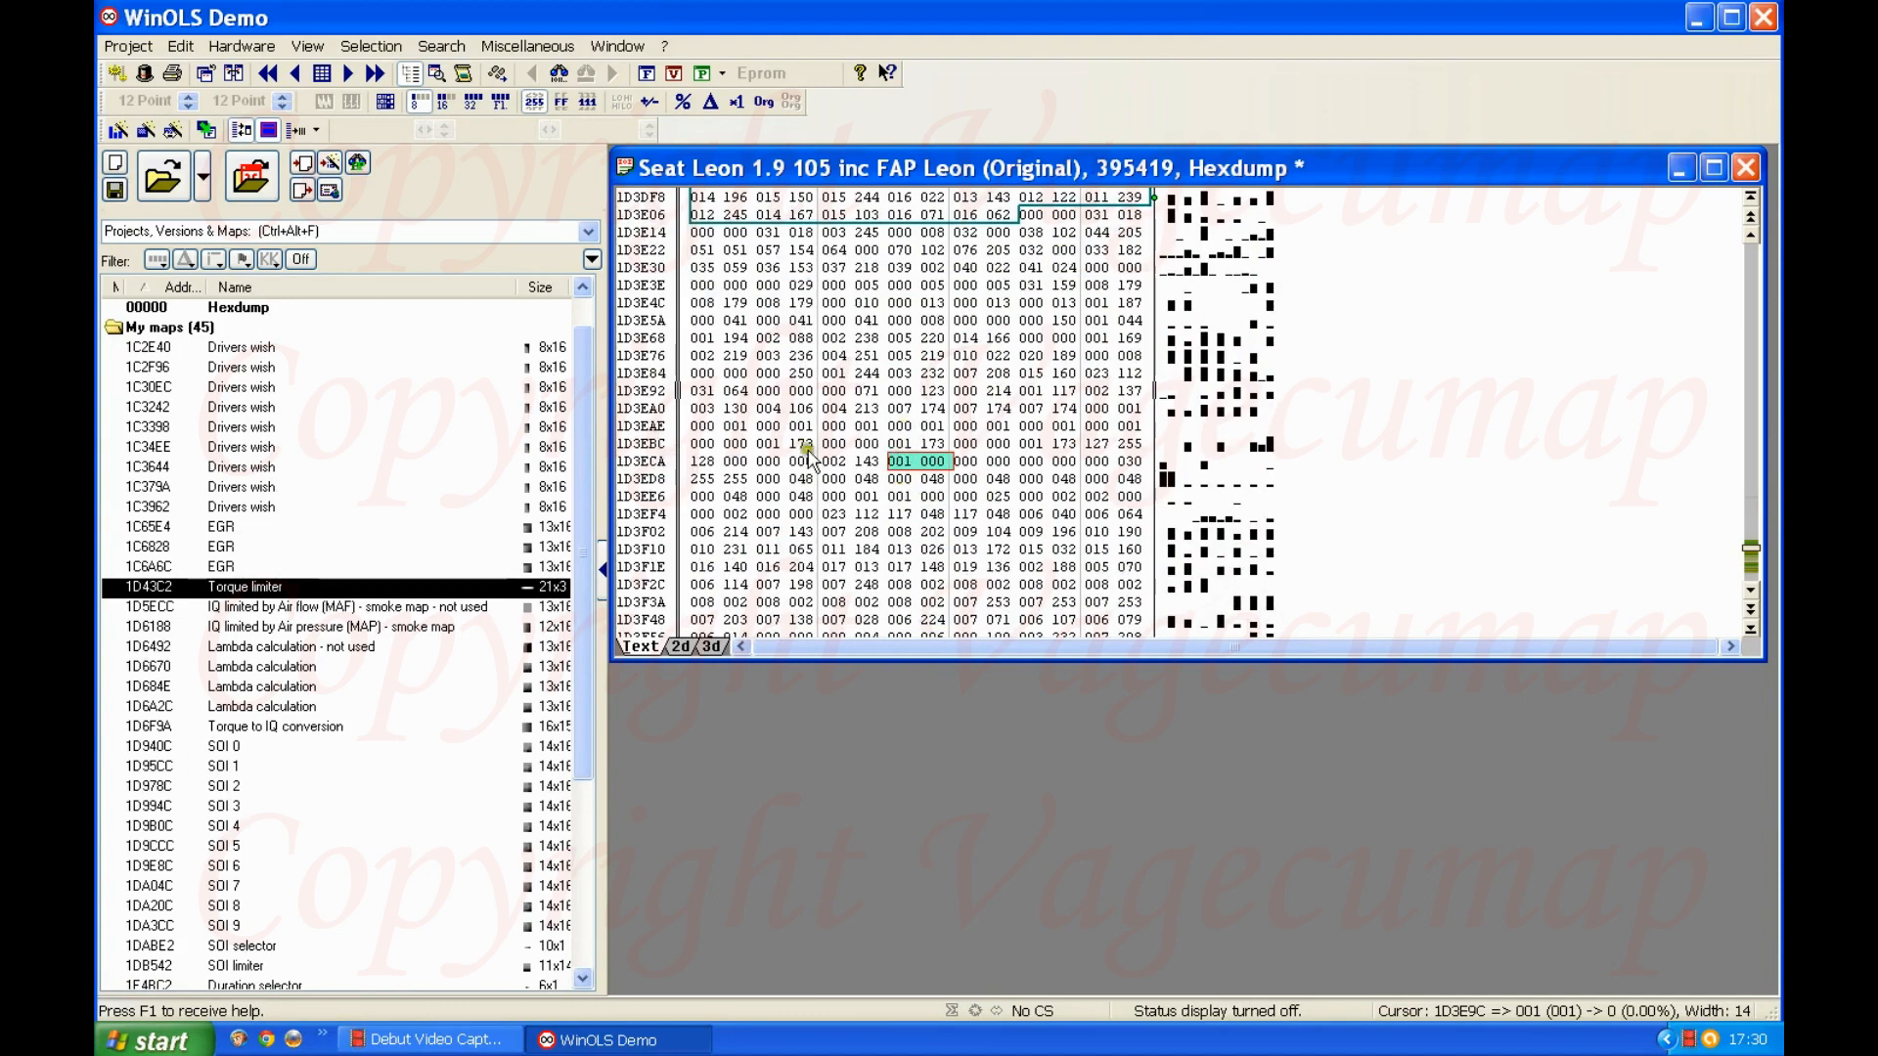
Step: Create a single-value map from the 8-bit cell at address 1D3ED0
{"action": "scroll", "coordinate": [949, 479], "scroll_direction": "down", "scroll_amount": 1}
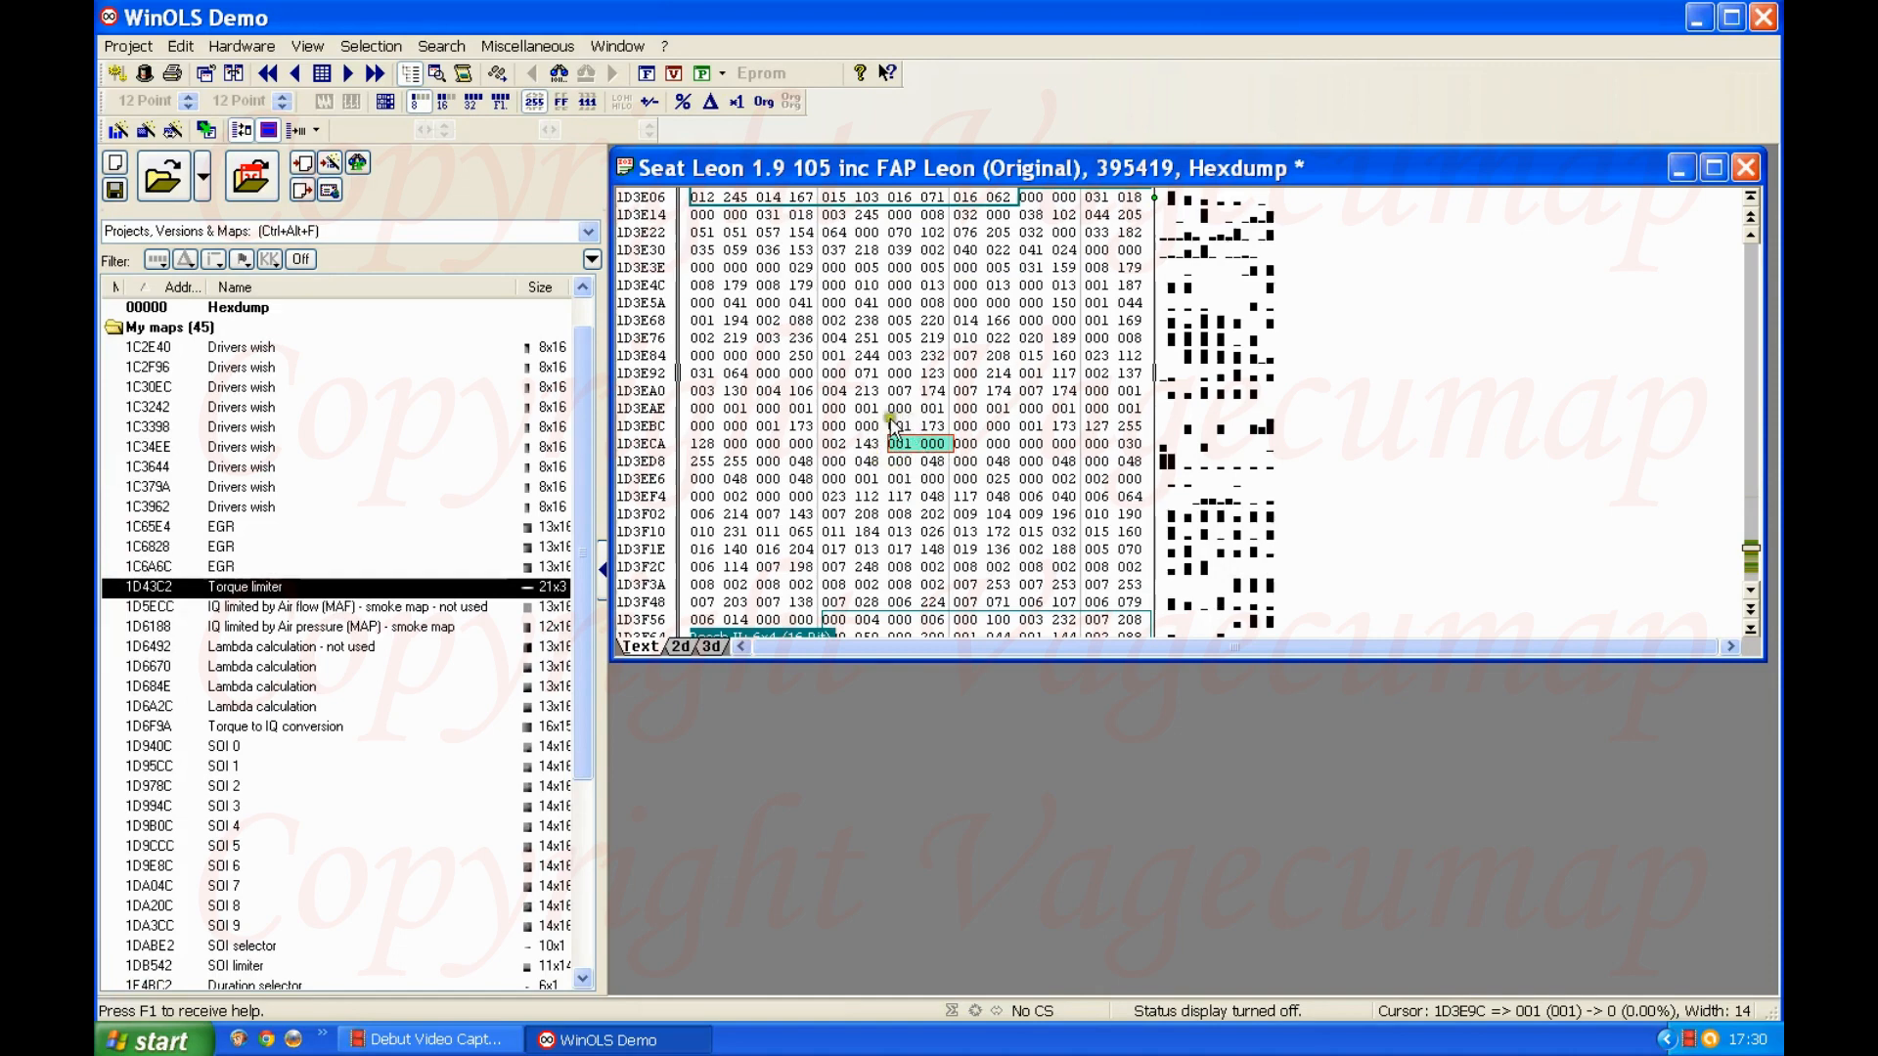
{"action": "left_click", "coordinate": [902, 442]}
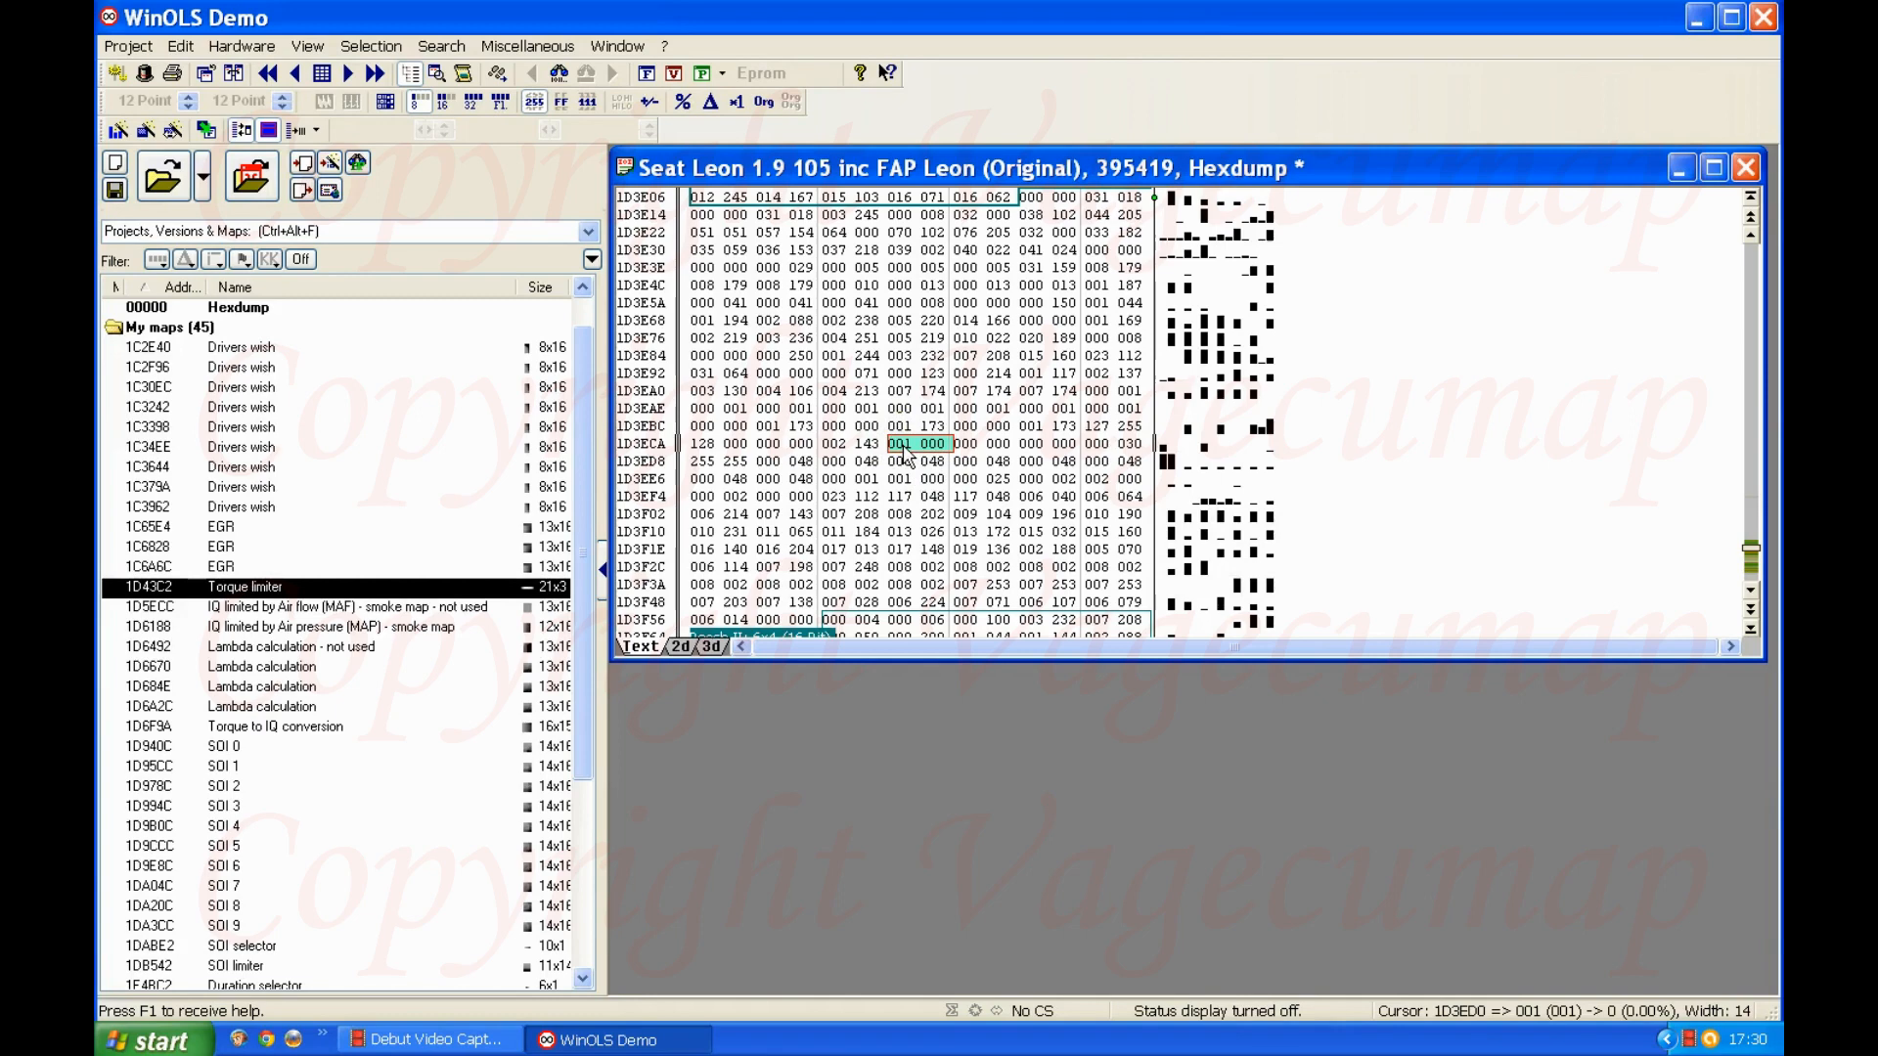
{"action": "key", "text": "shift+Right"}
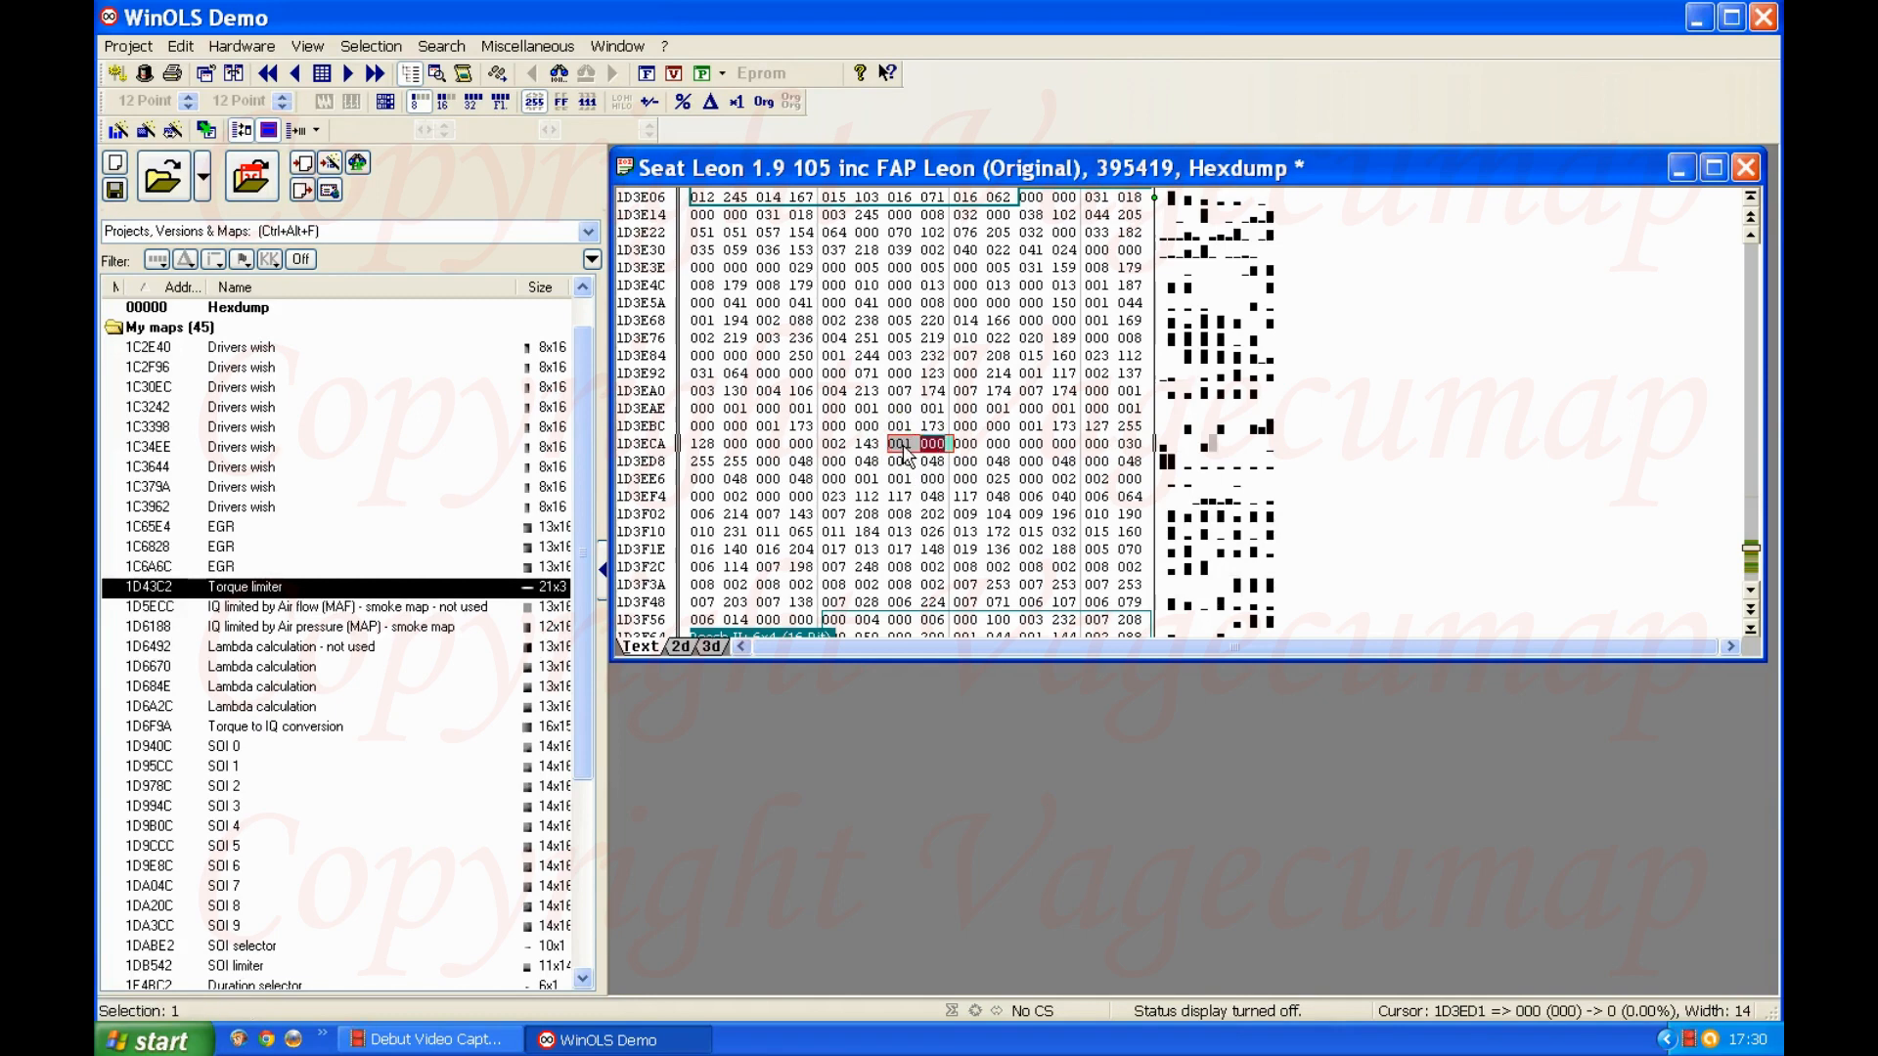
{"action": "key", "text": "k"}
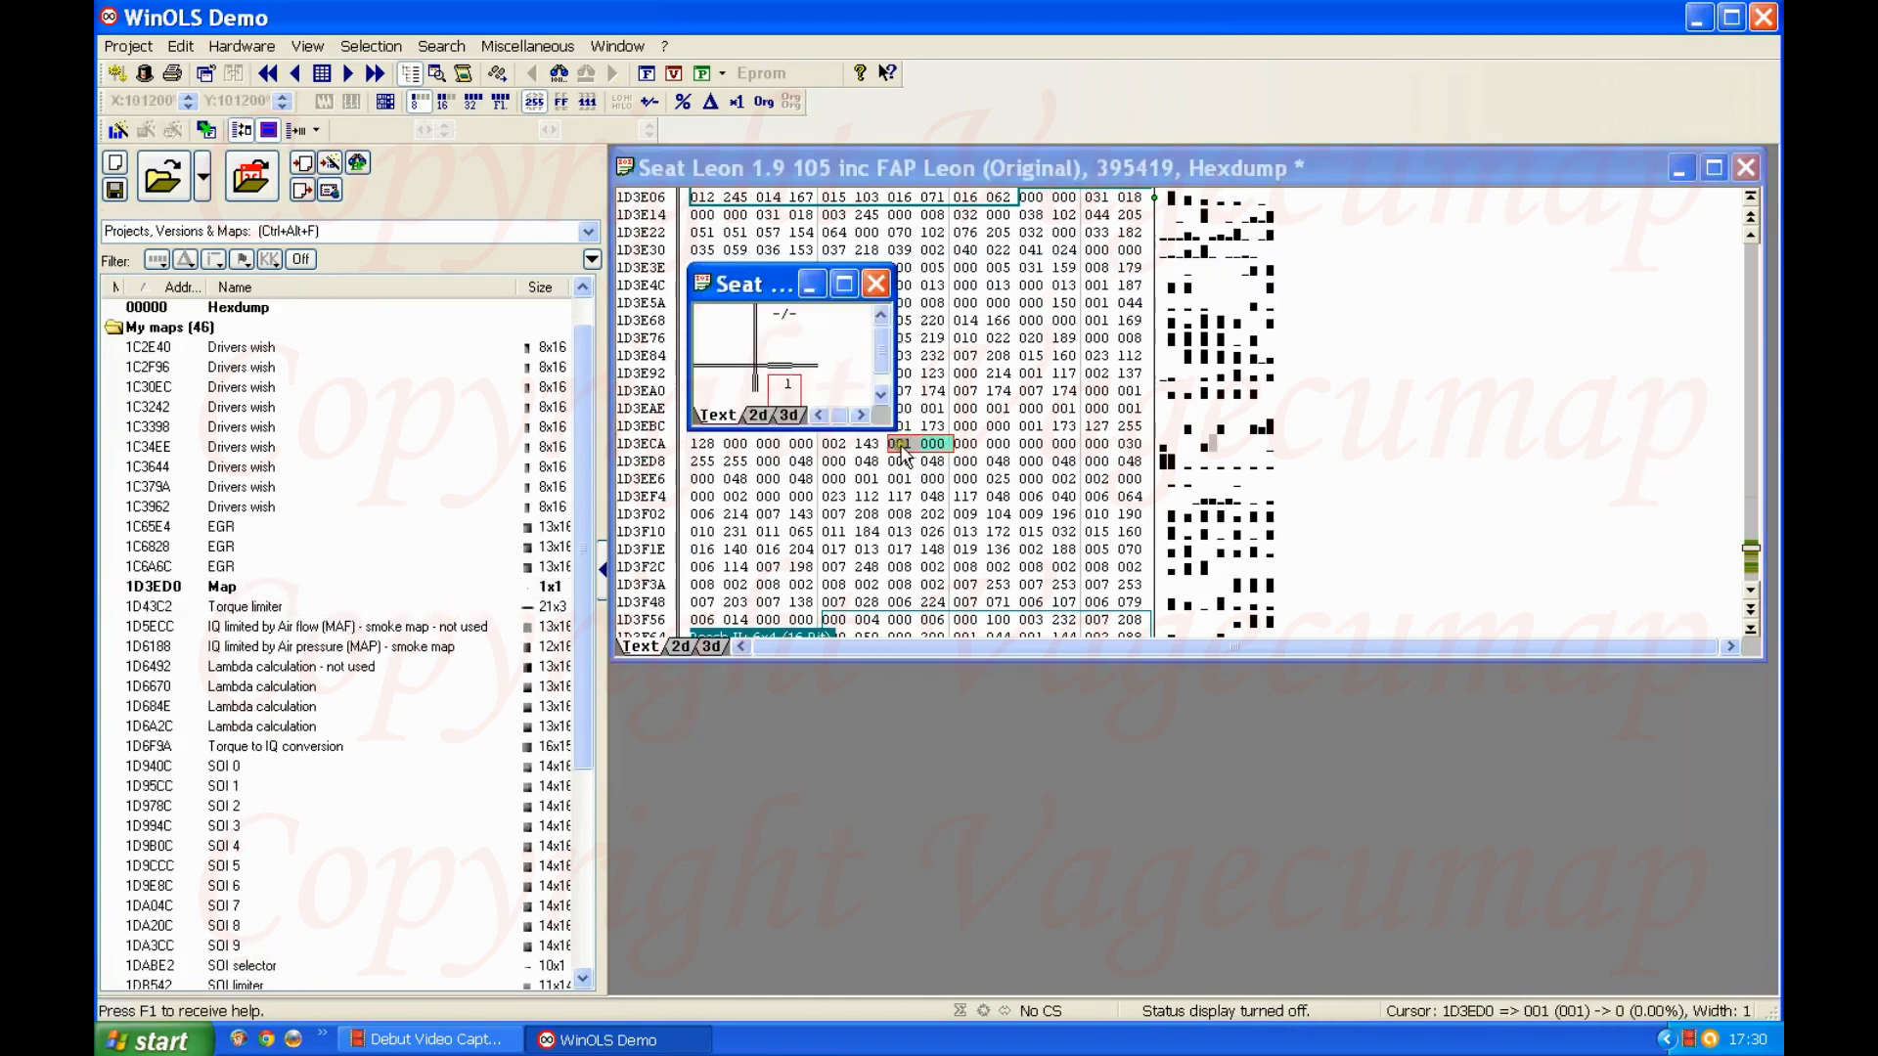
Step: Name the new map at 1D3ED0 "DPF switch - switched ON" and close its window
{"action": "double_click", "coordinate": [806, 345]}
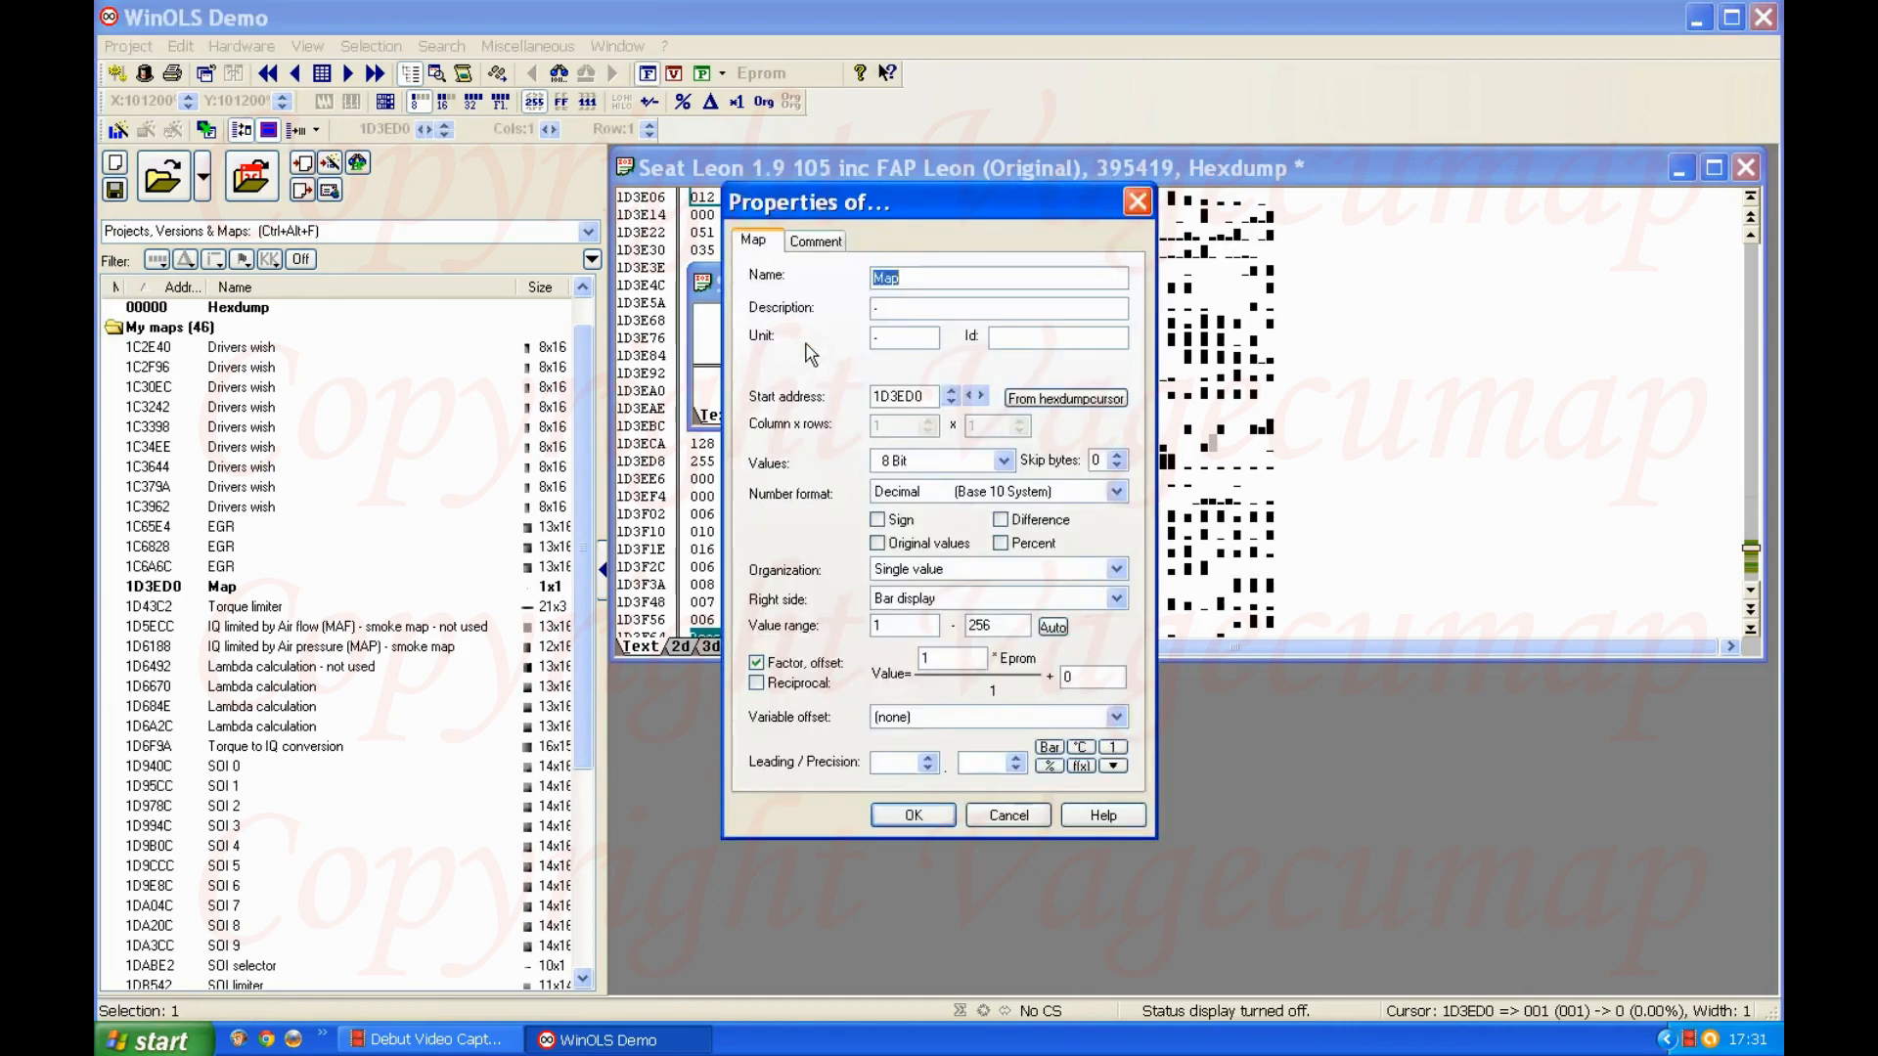
{"action": "type", "text": "DPF switch - switched ON"}
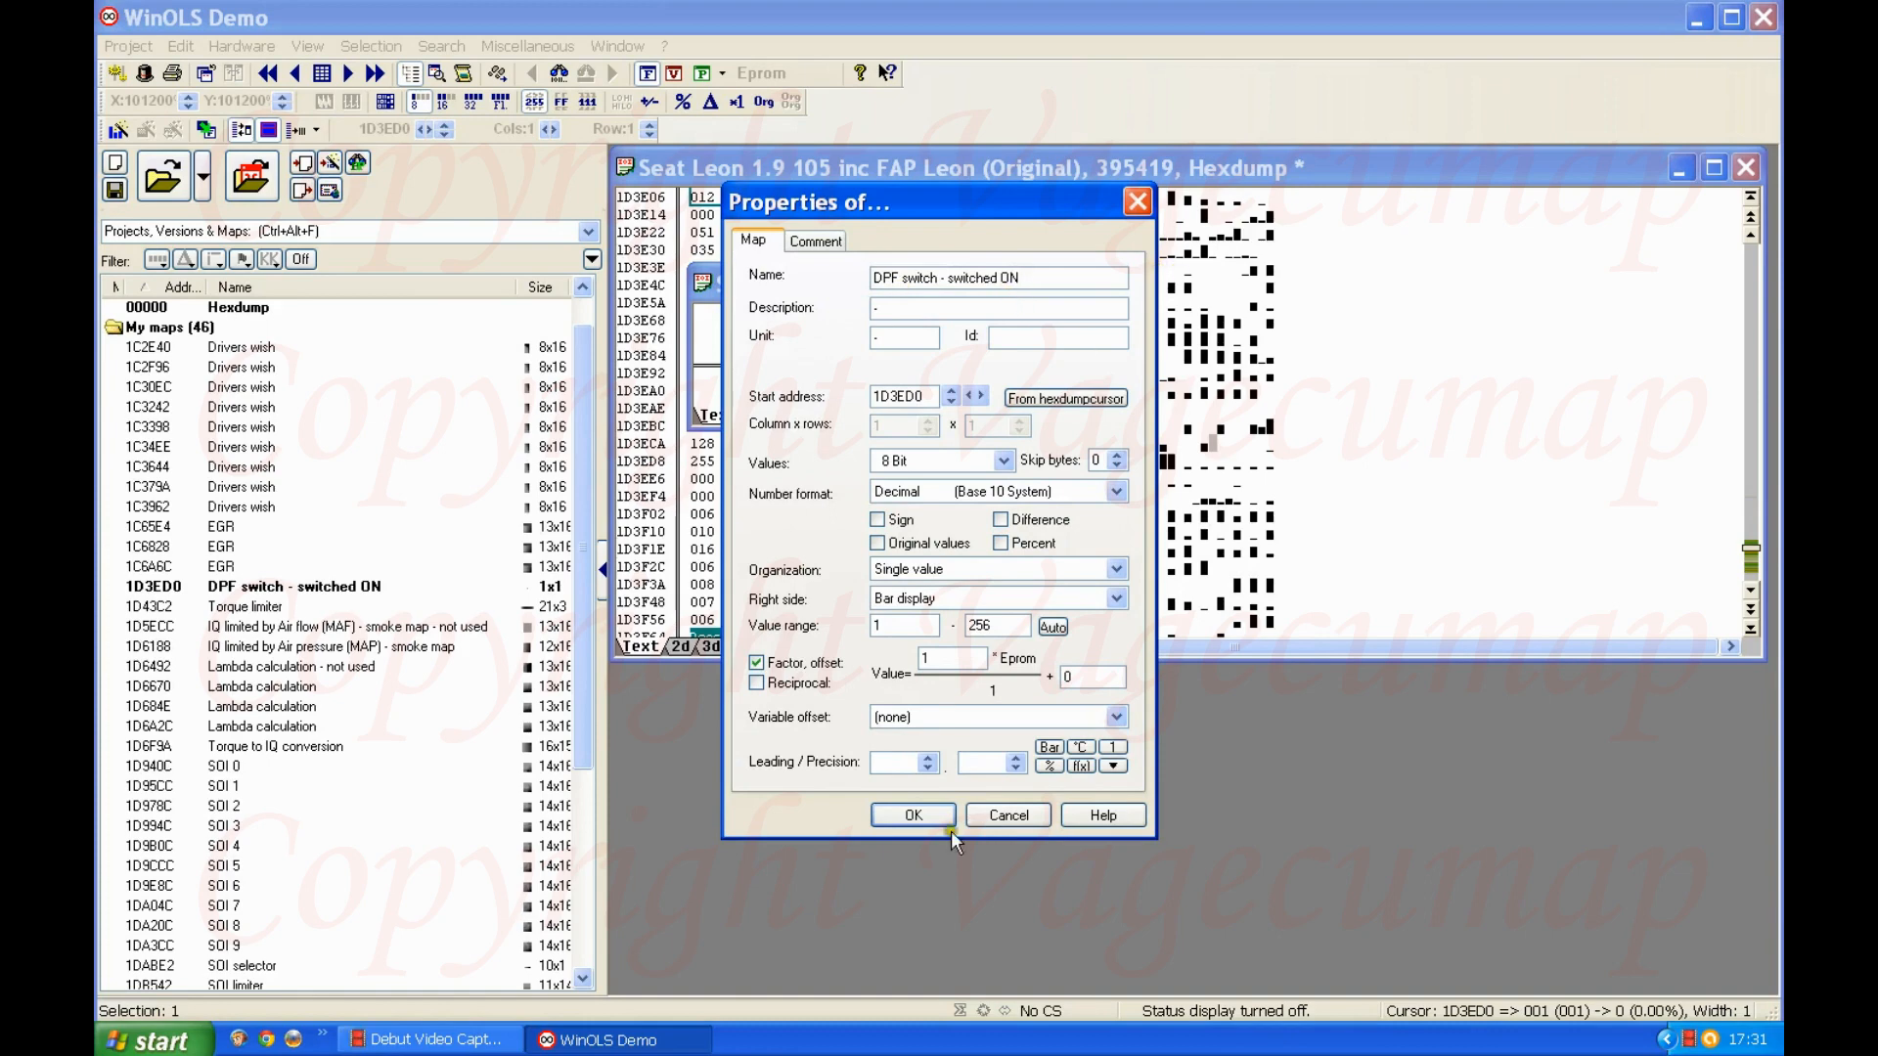
{"action": "left_click", "coordinate": [920, 809]}
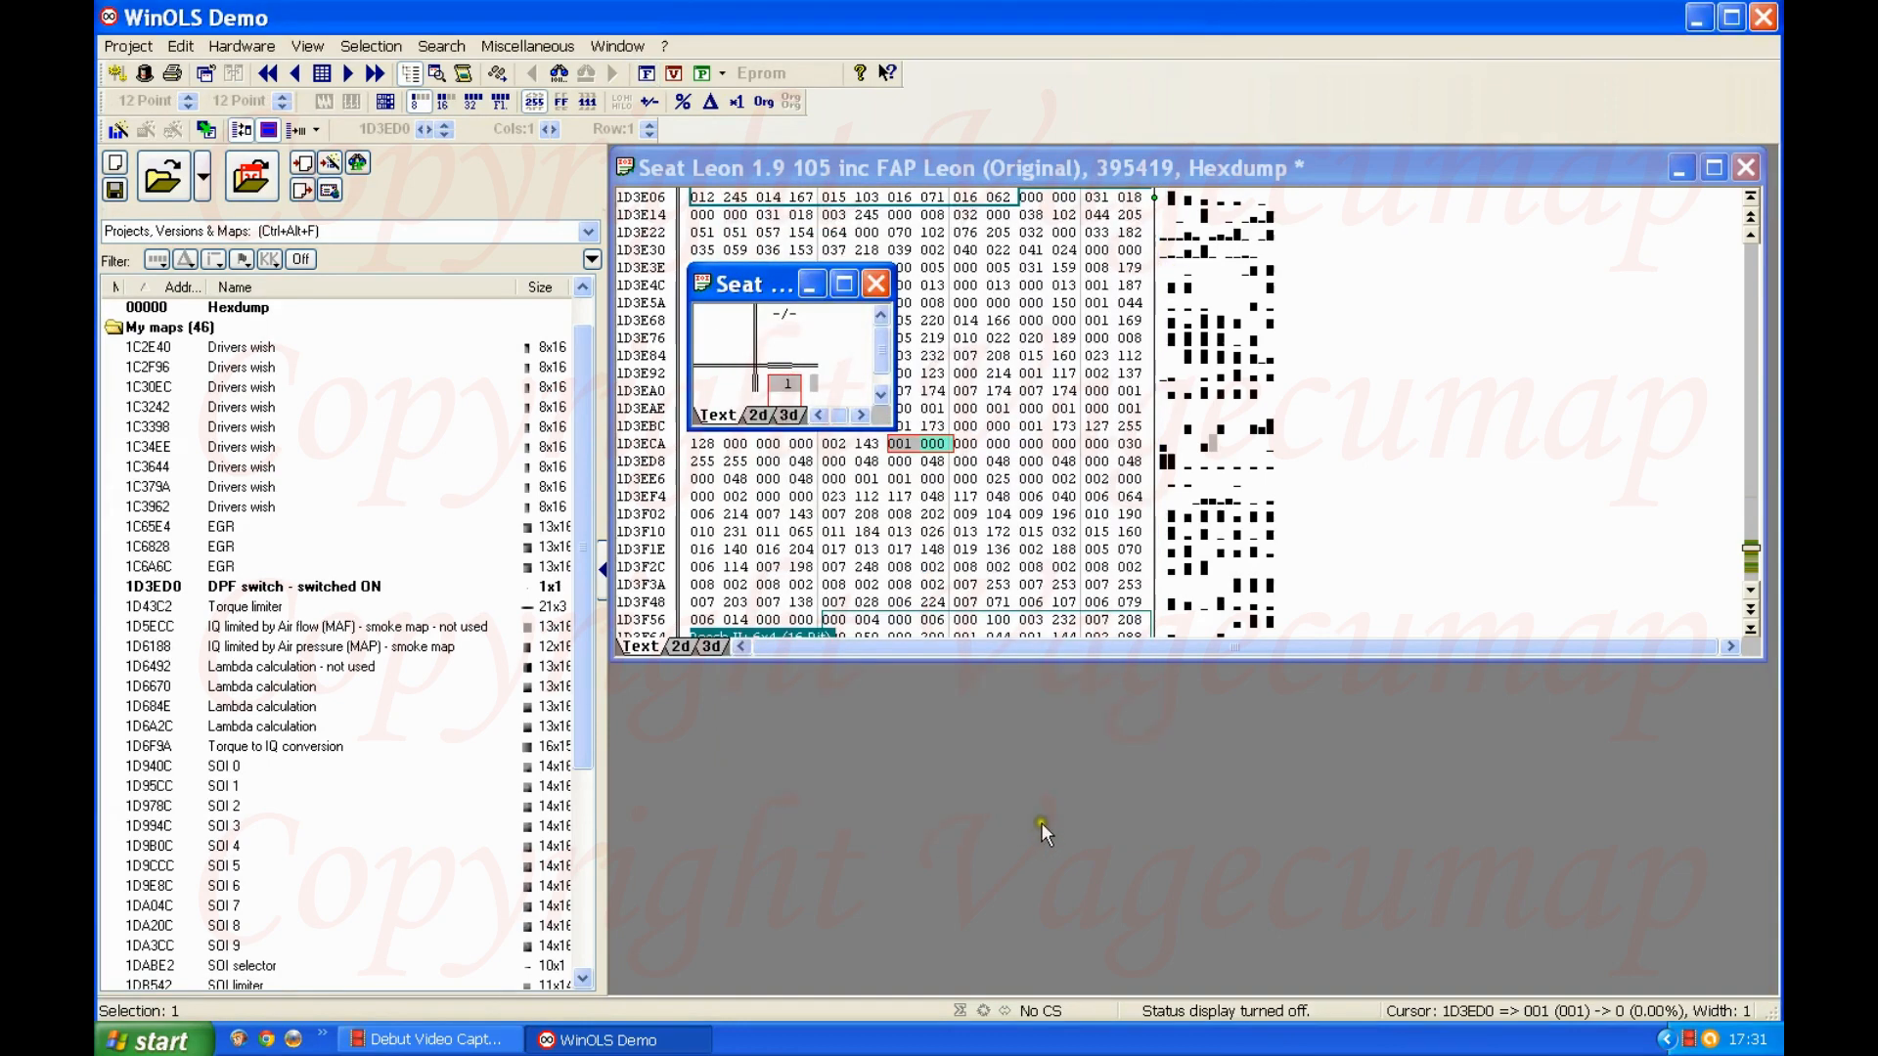
{"action": "left_click", "coordinate": [875, 283]}
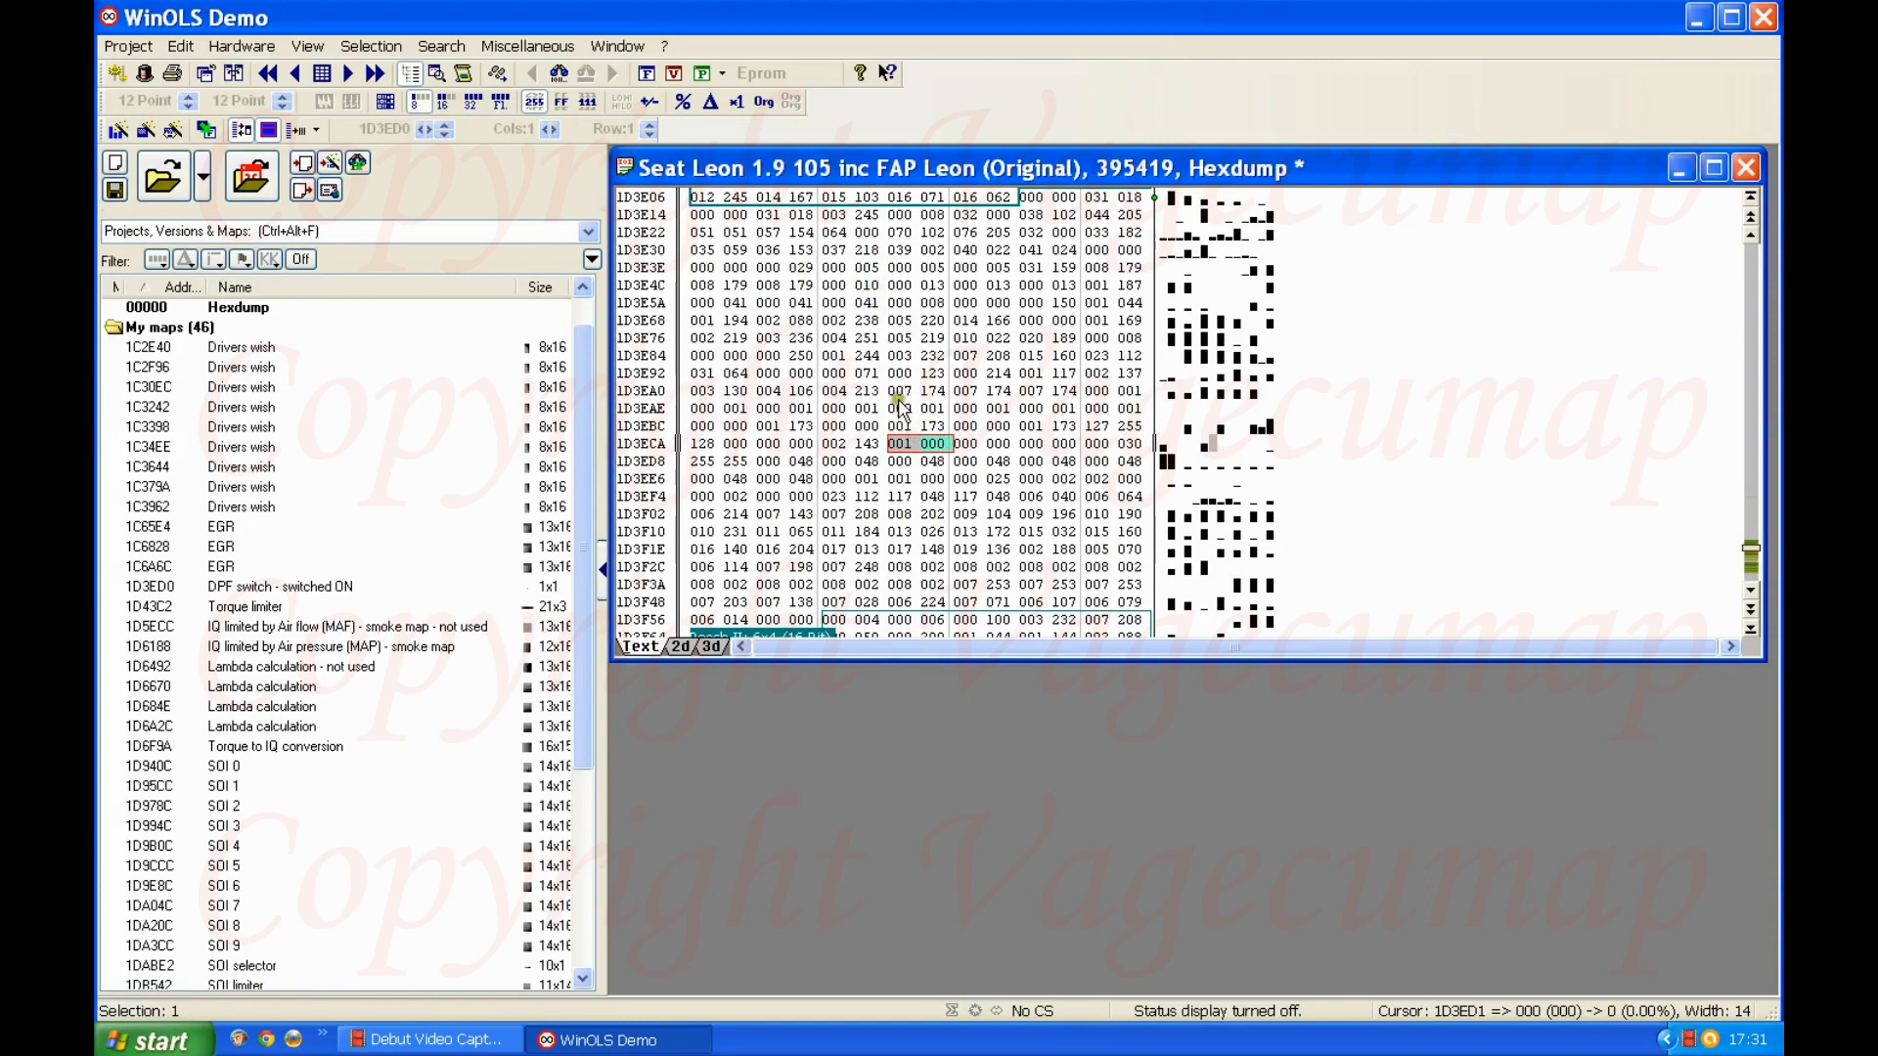
Step: Display the hexdump in 16-bit format and delete the comment from the cell at 1D3ED0
{"action": "left_click", "coordinate": [444, 102]}
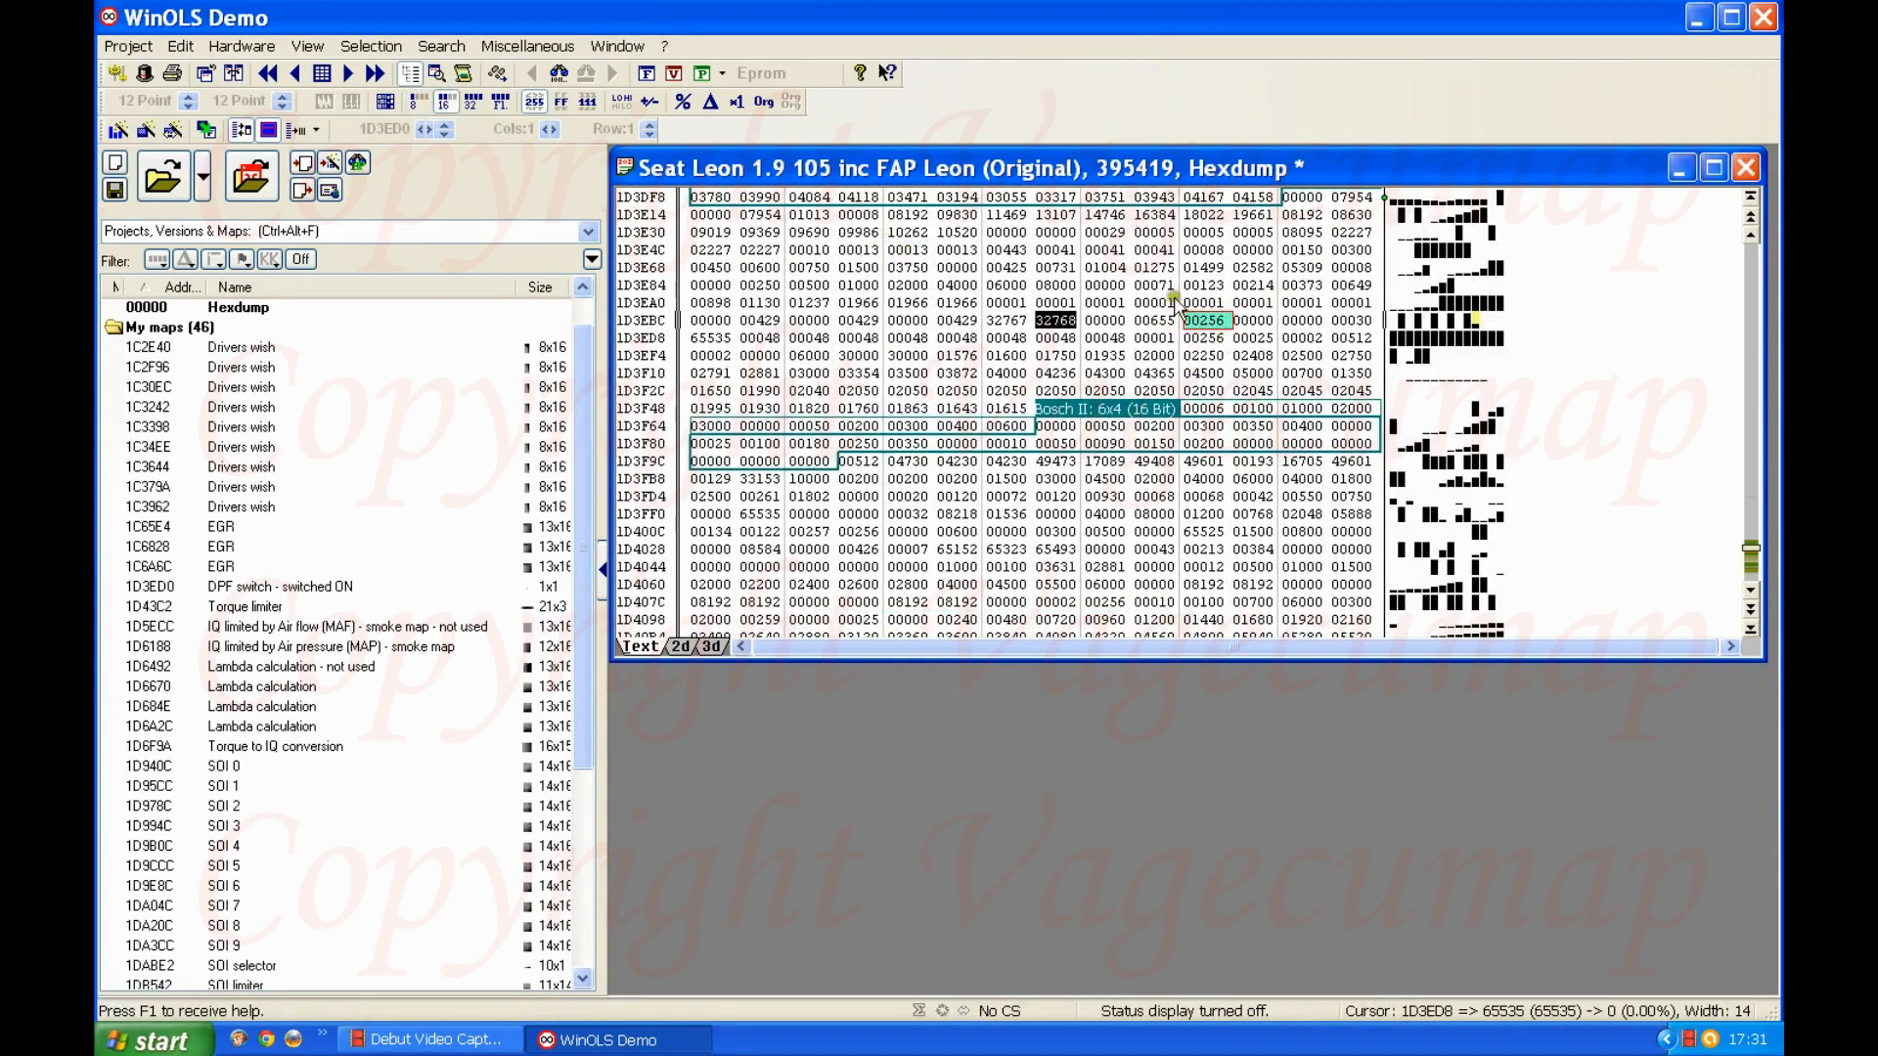
{"action": "right_click", "coordinate": [1222, 322]}
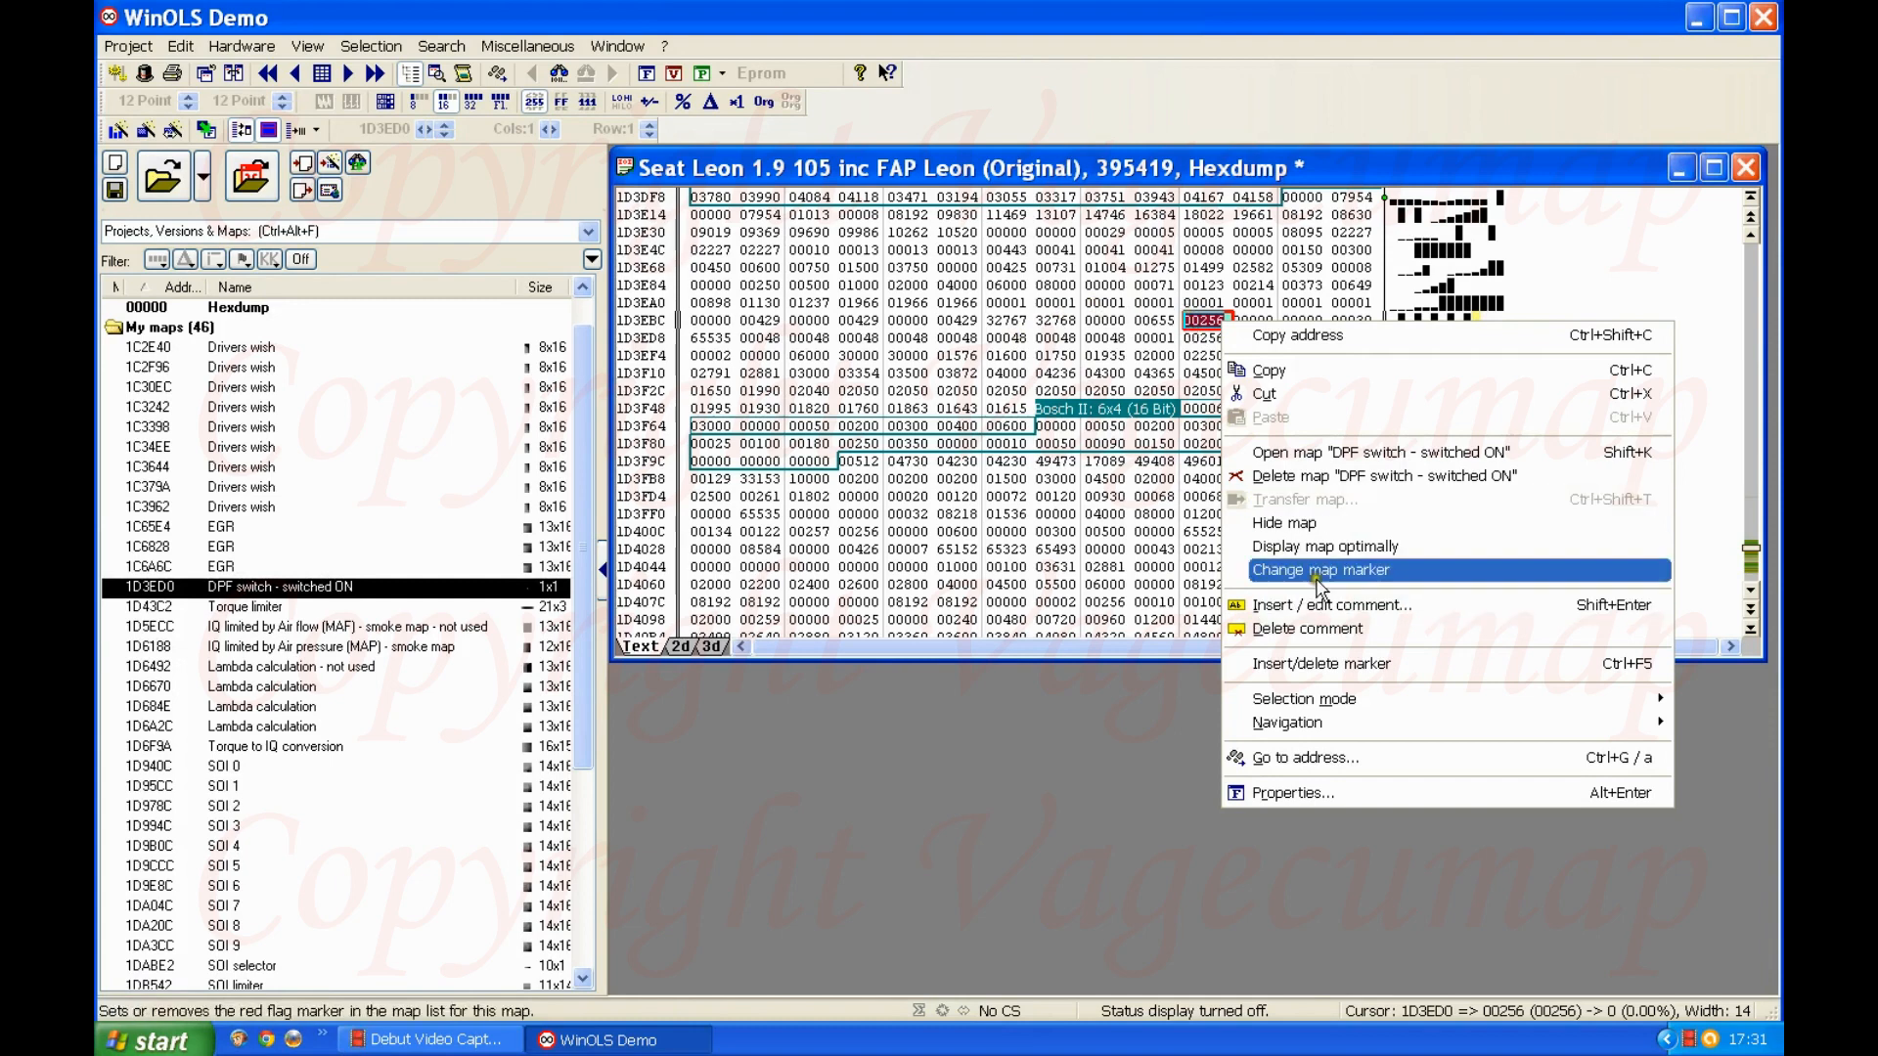
{"action": "left_click", "coordinate": [1322, 630]}
{"action": "left_click", "coordinate": [1209, 354]}
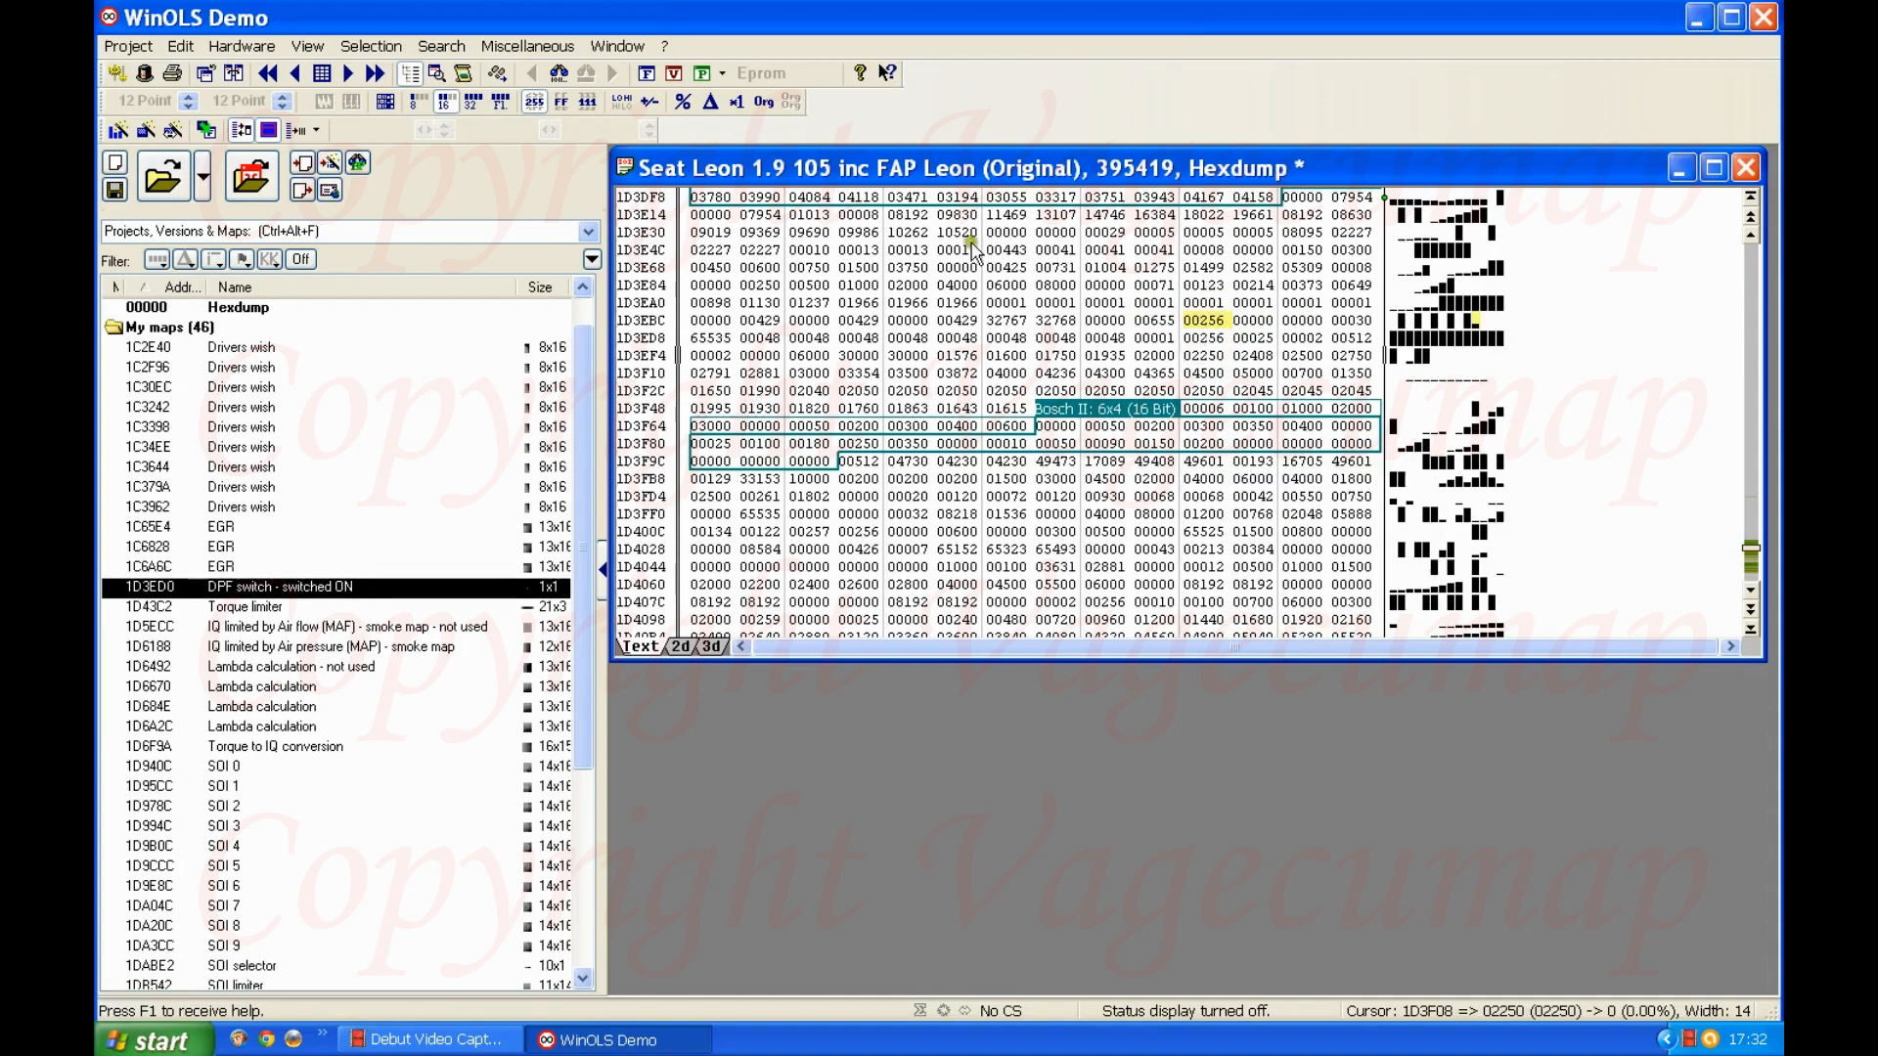
Step: Compare the DPF switch in 8-bit and 16-bit format, and set its 16-bit value at 1D3ED0 to 00000
{"action": "left_click", "coordinate": [419, 102]}
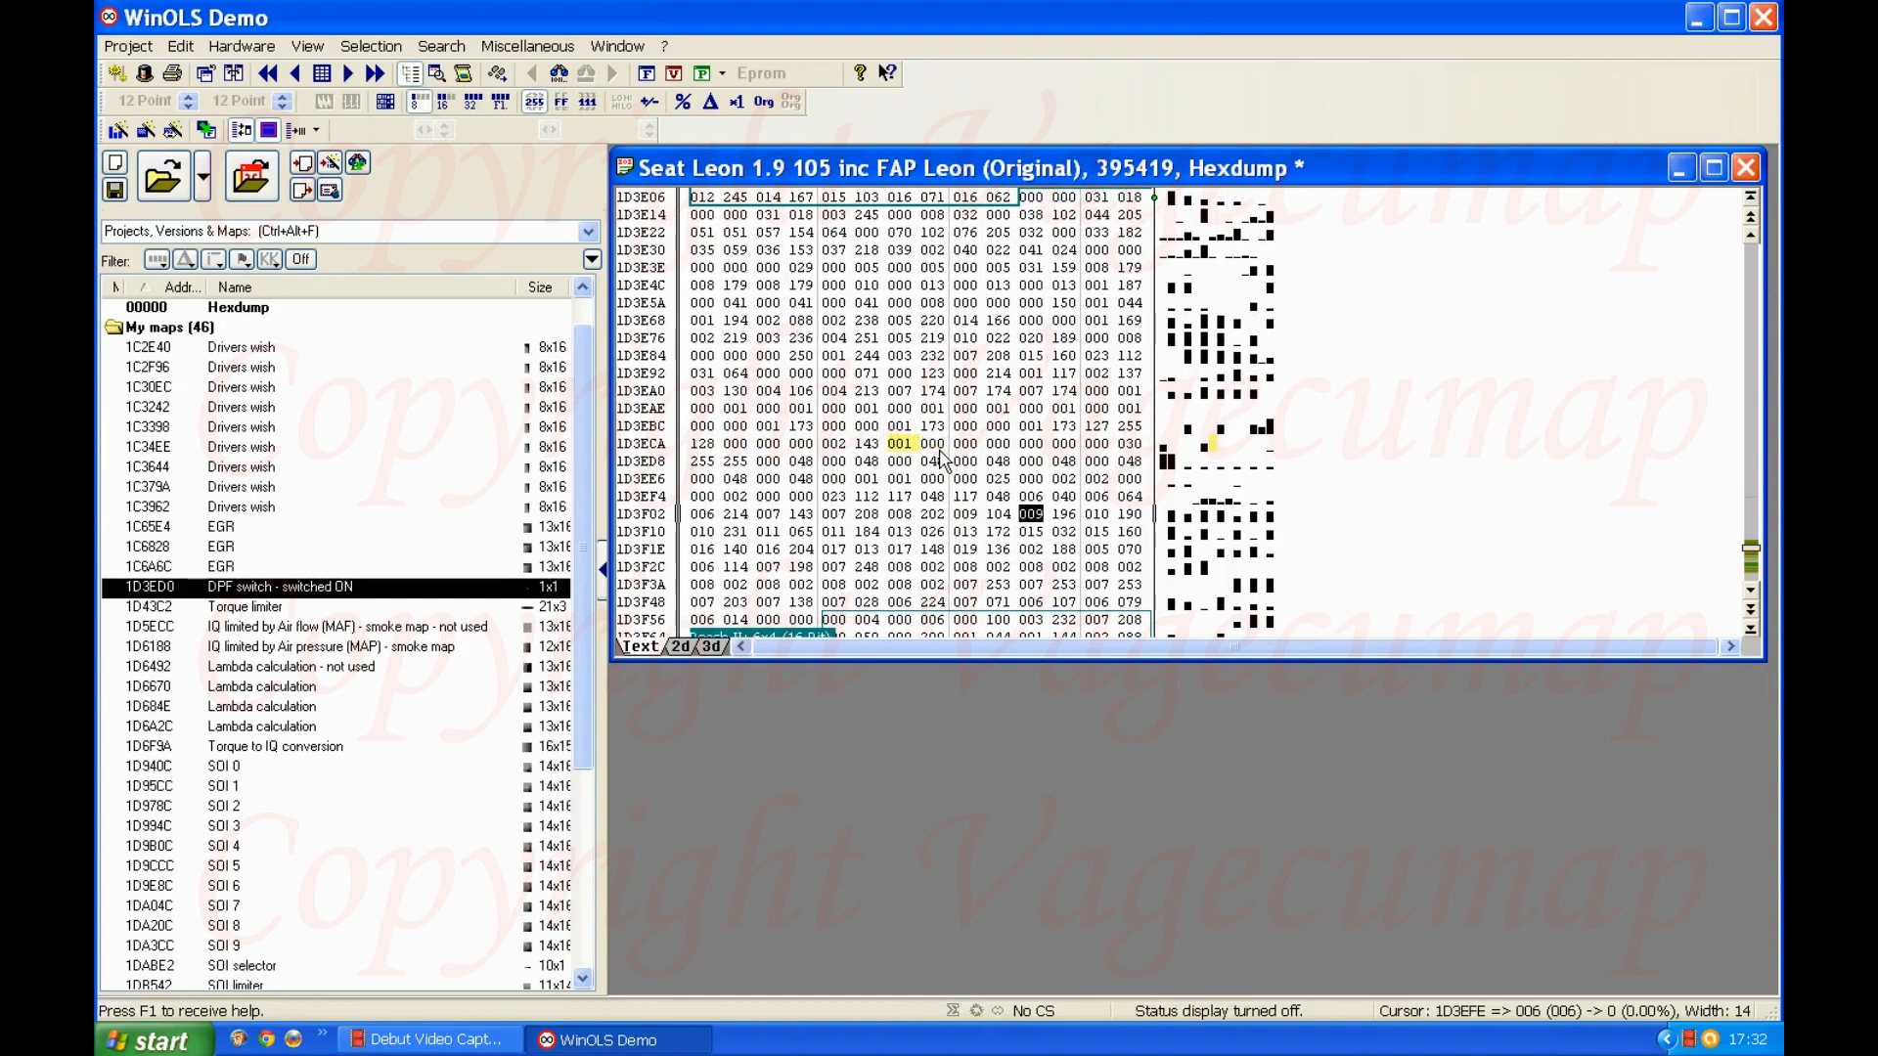
{"action": "left_click", "coordinate": [445, 102]}
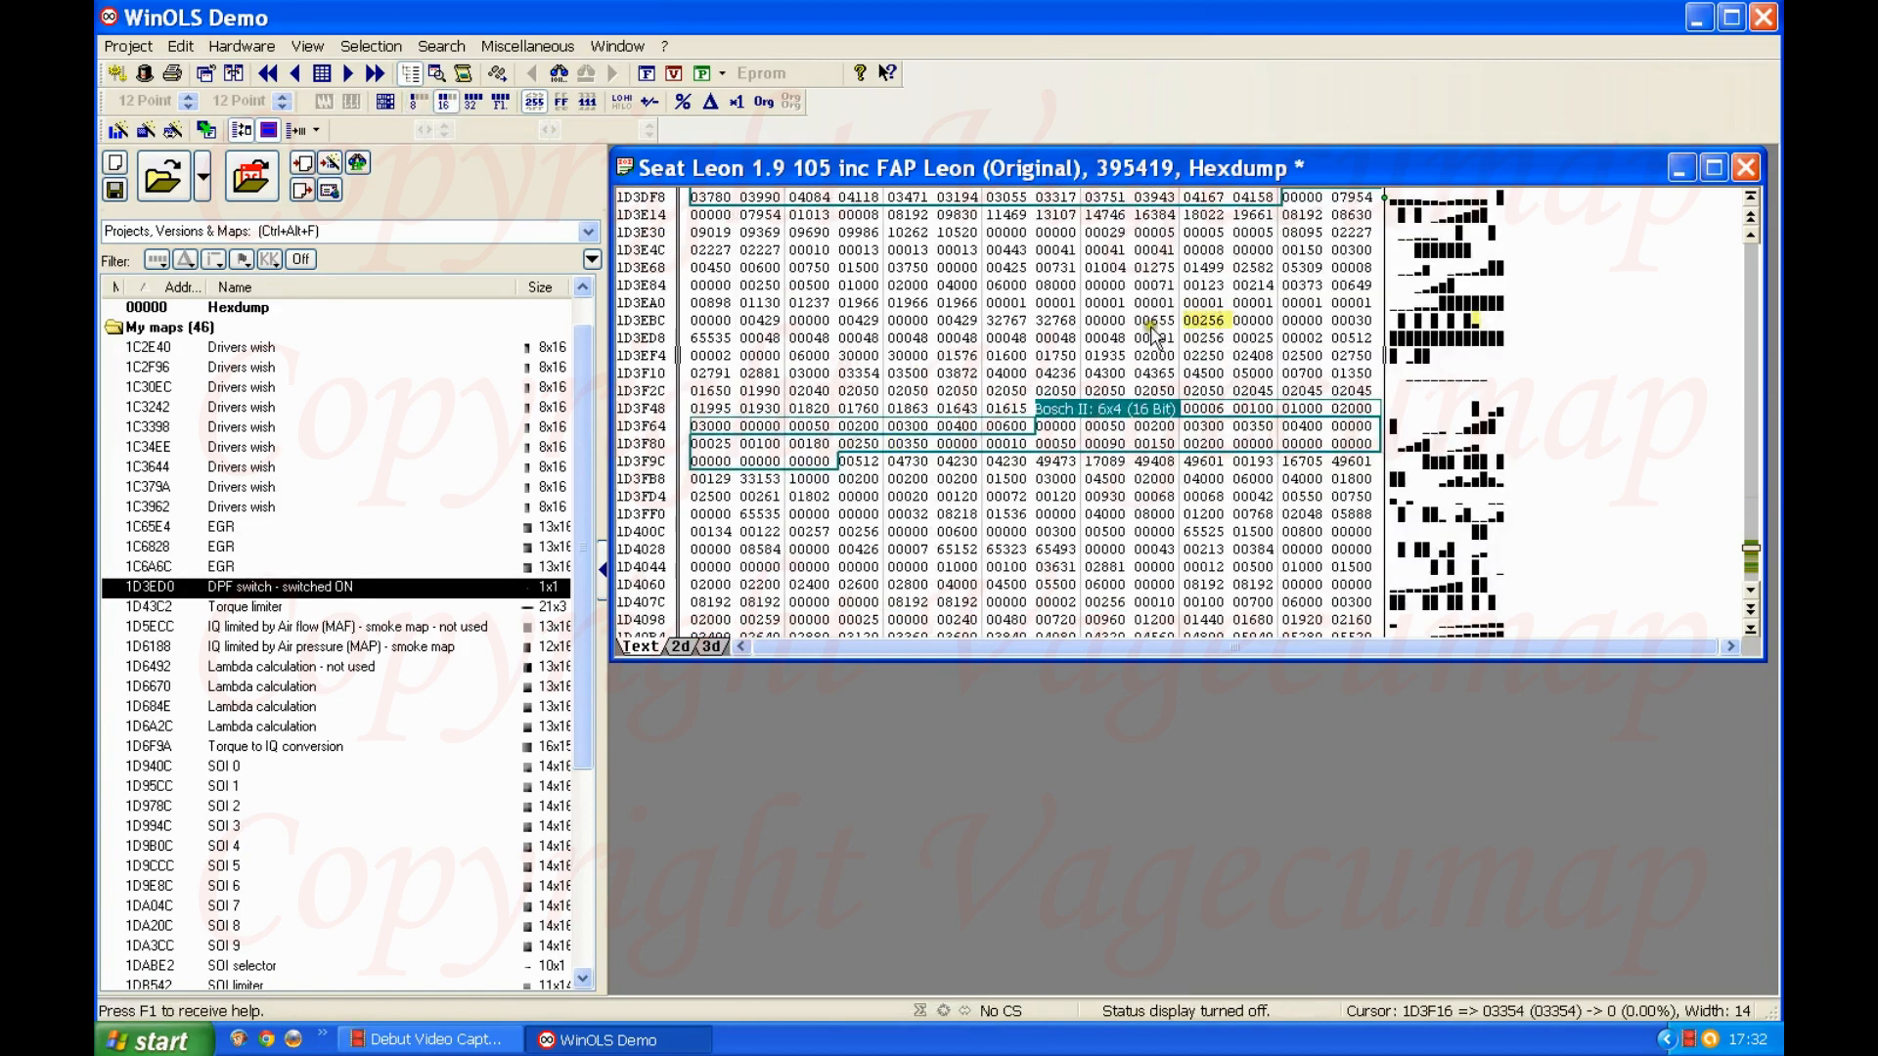
{"action": "left_click", "coordinate": [1212, 323]}
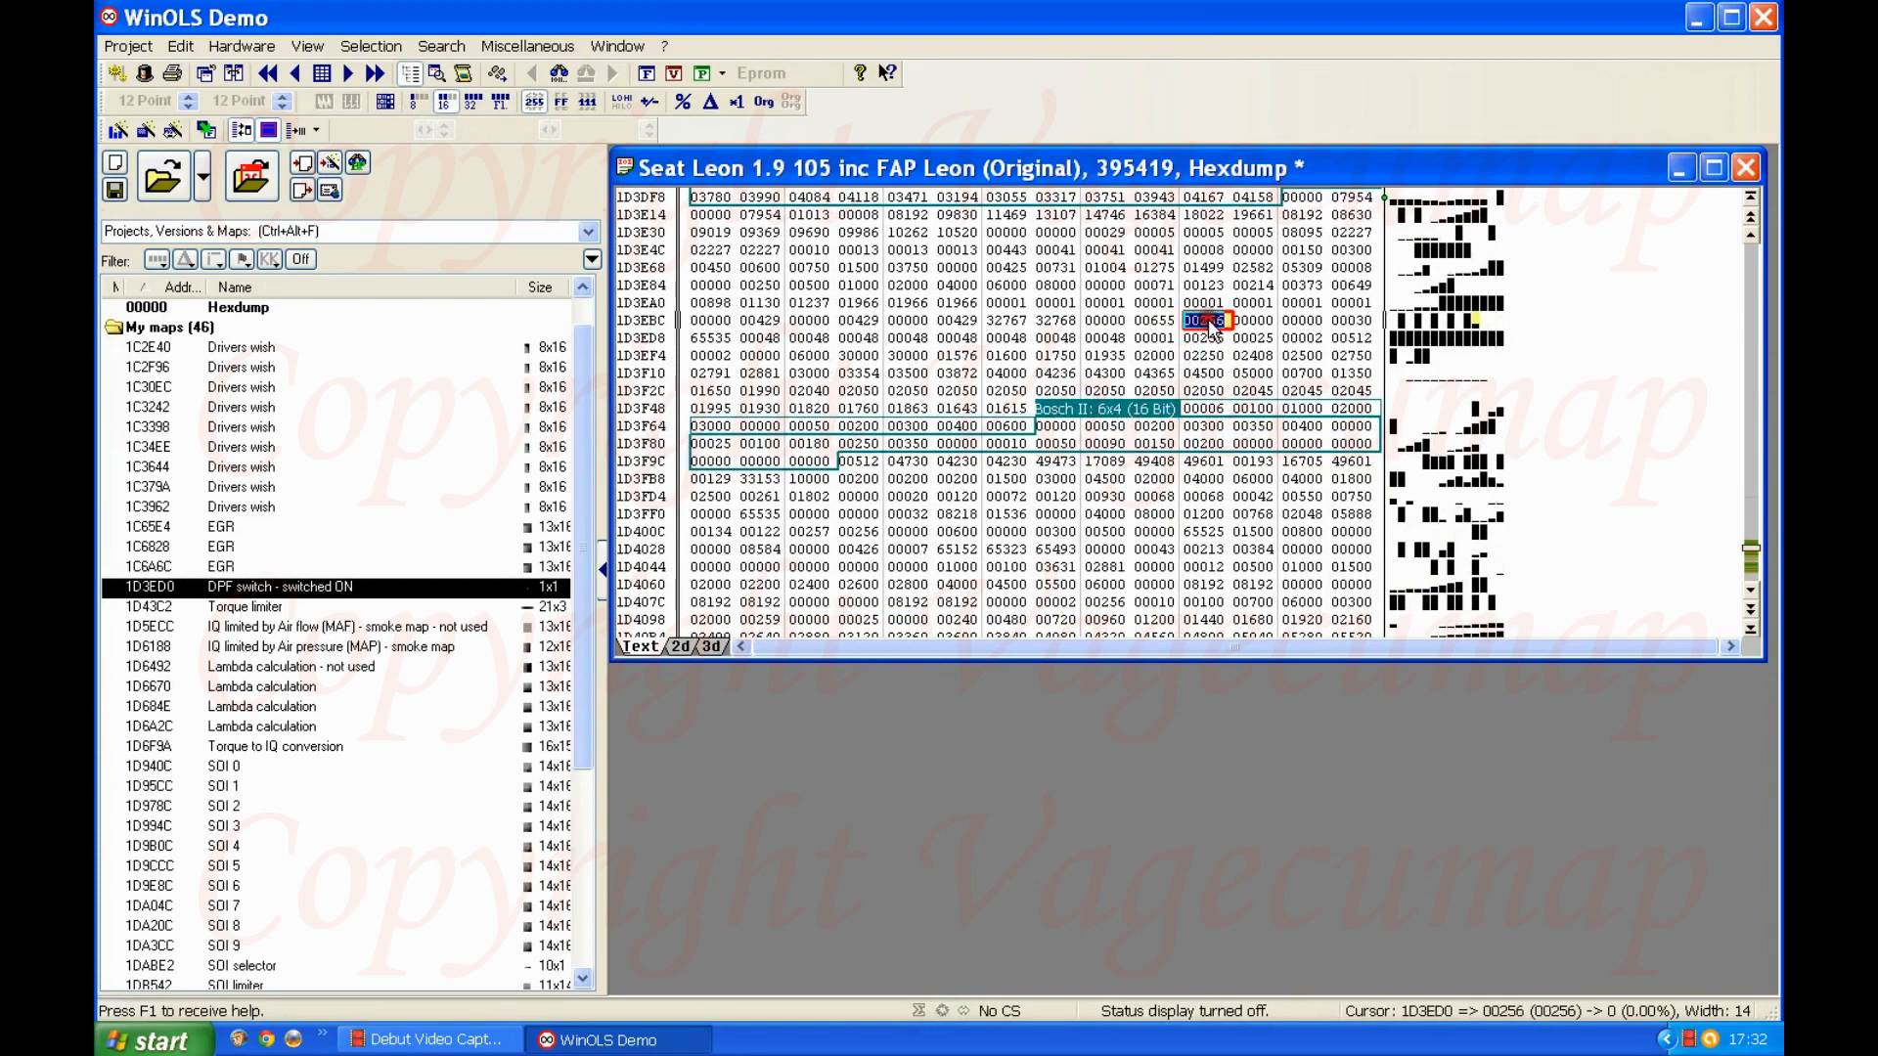
{"action": "type", "text": "00000"}
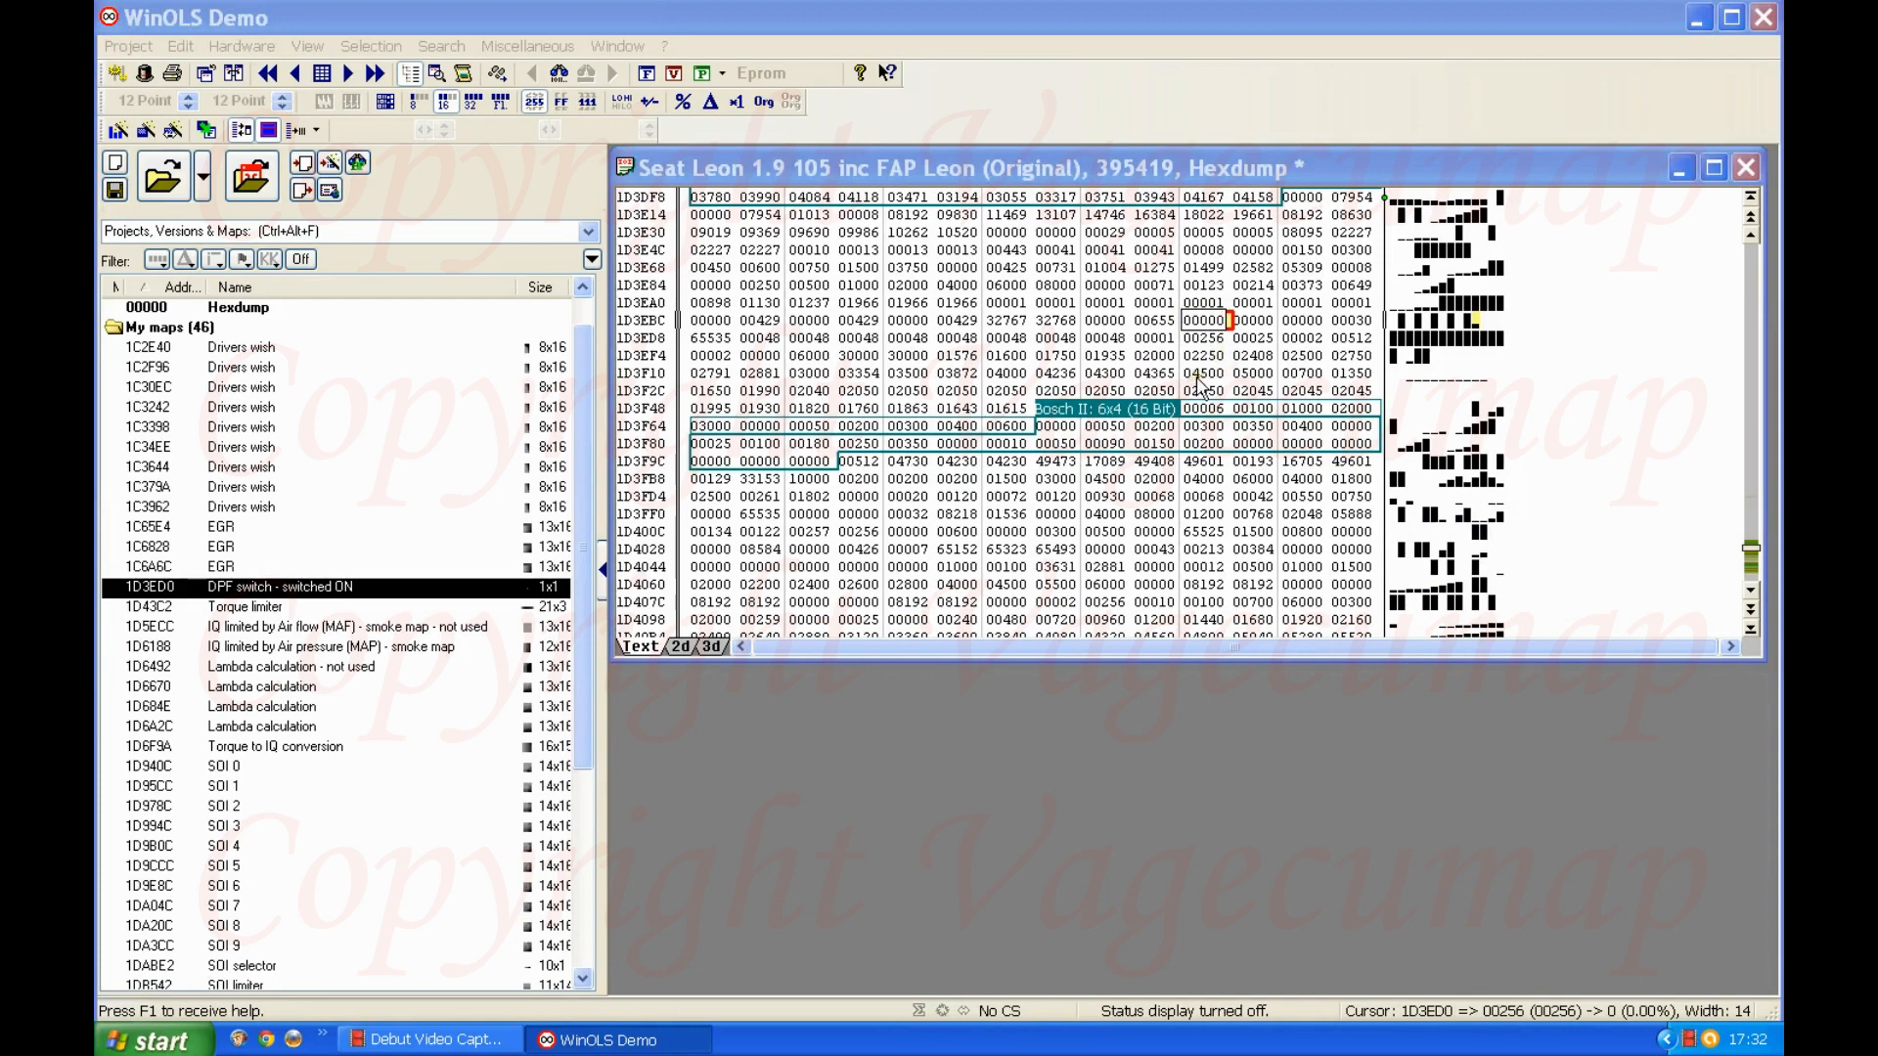
{"action": "key", "text": "Return"}
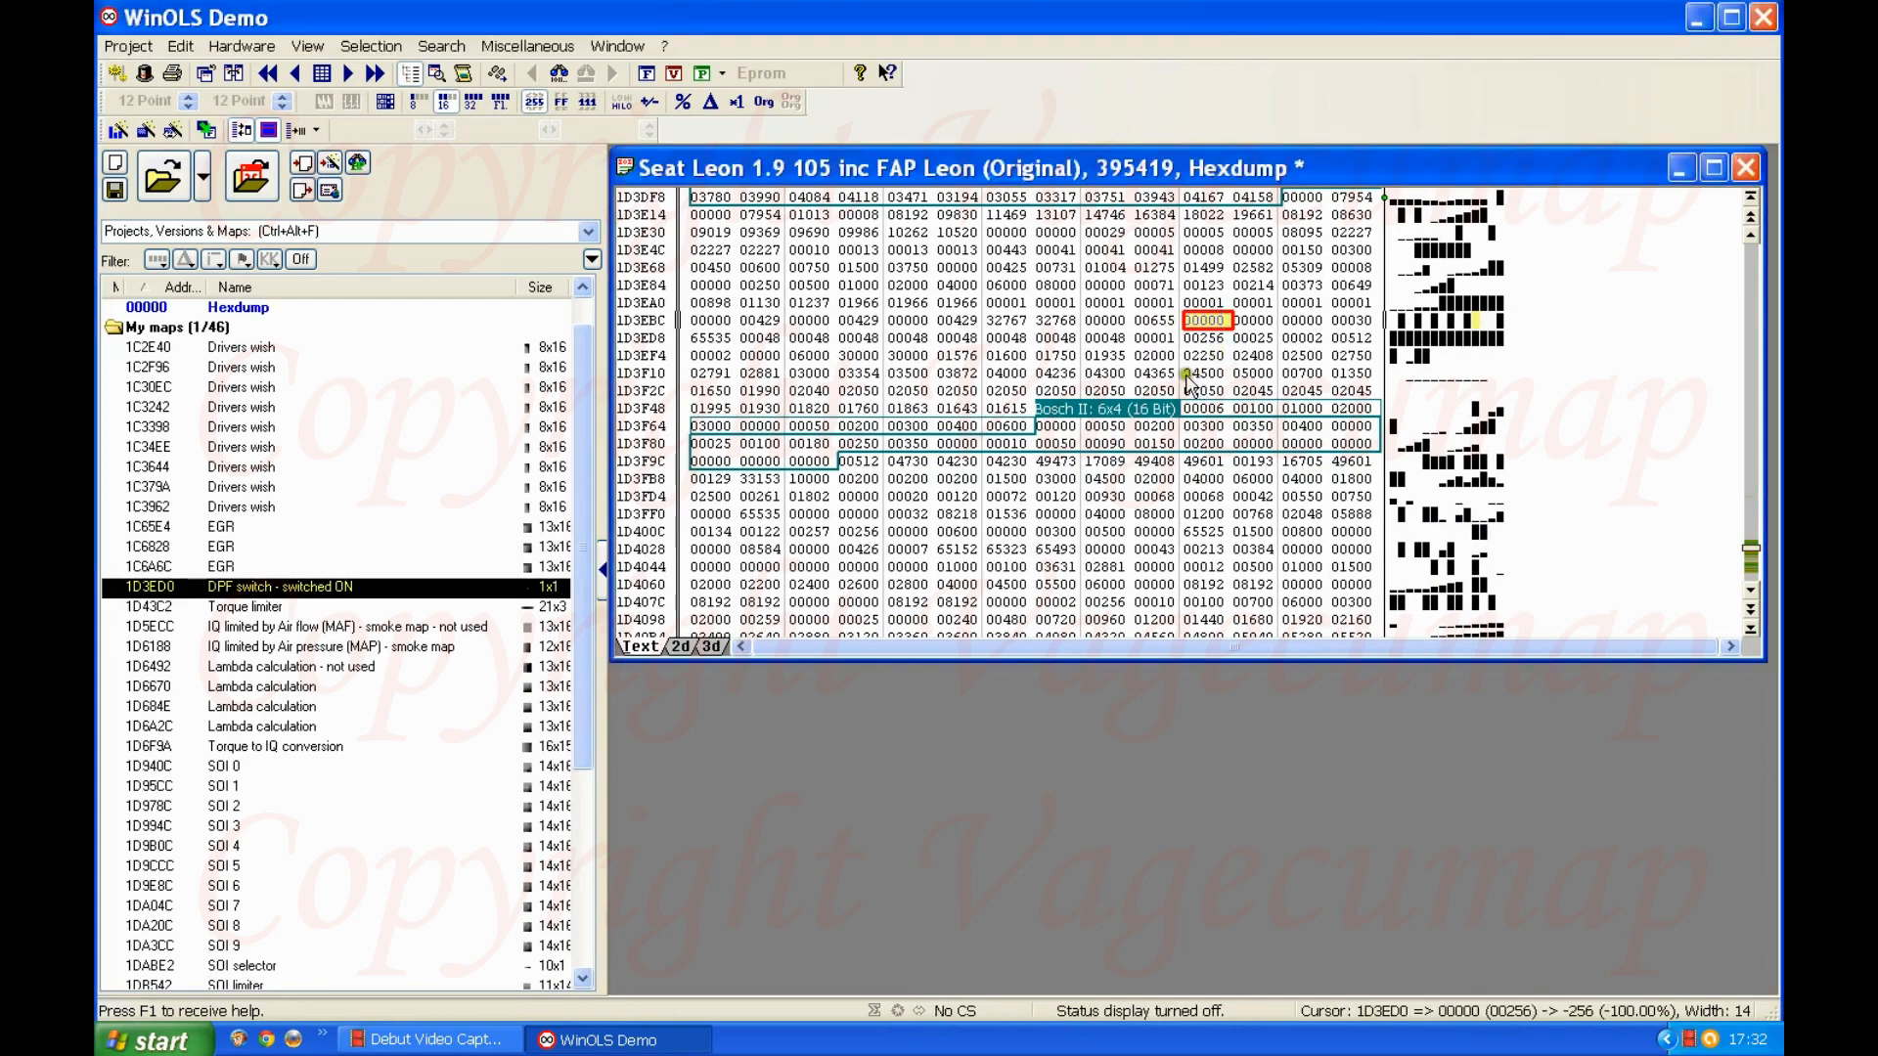
{"action": "left_click", "coordinate": [1211, 358]}
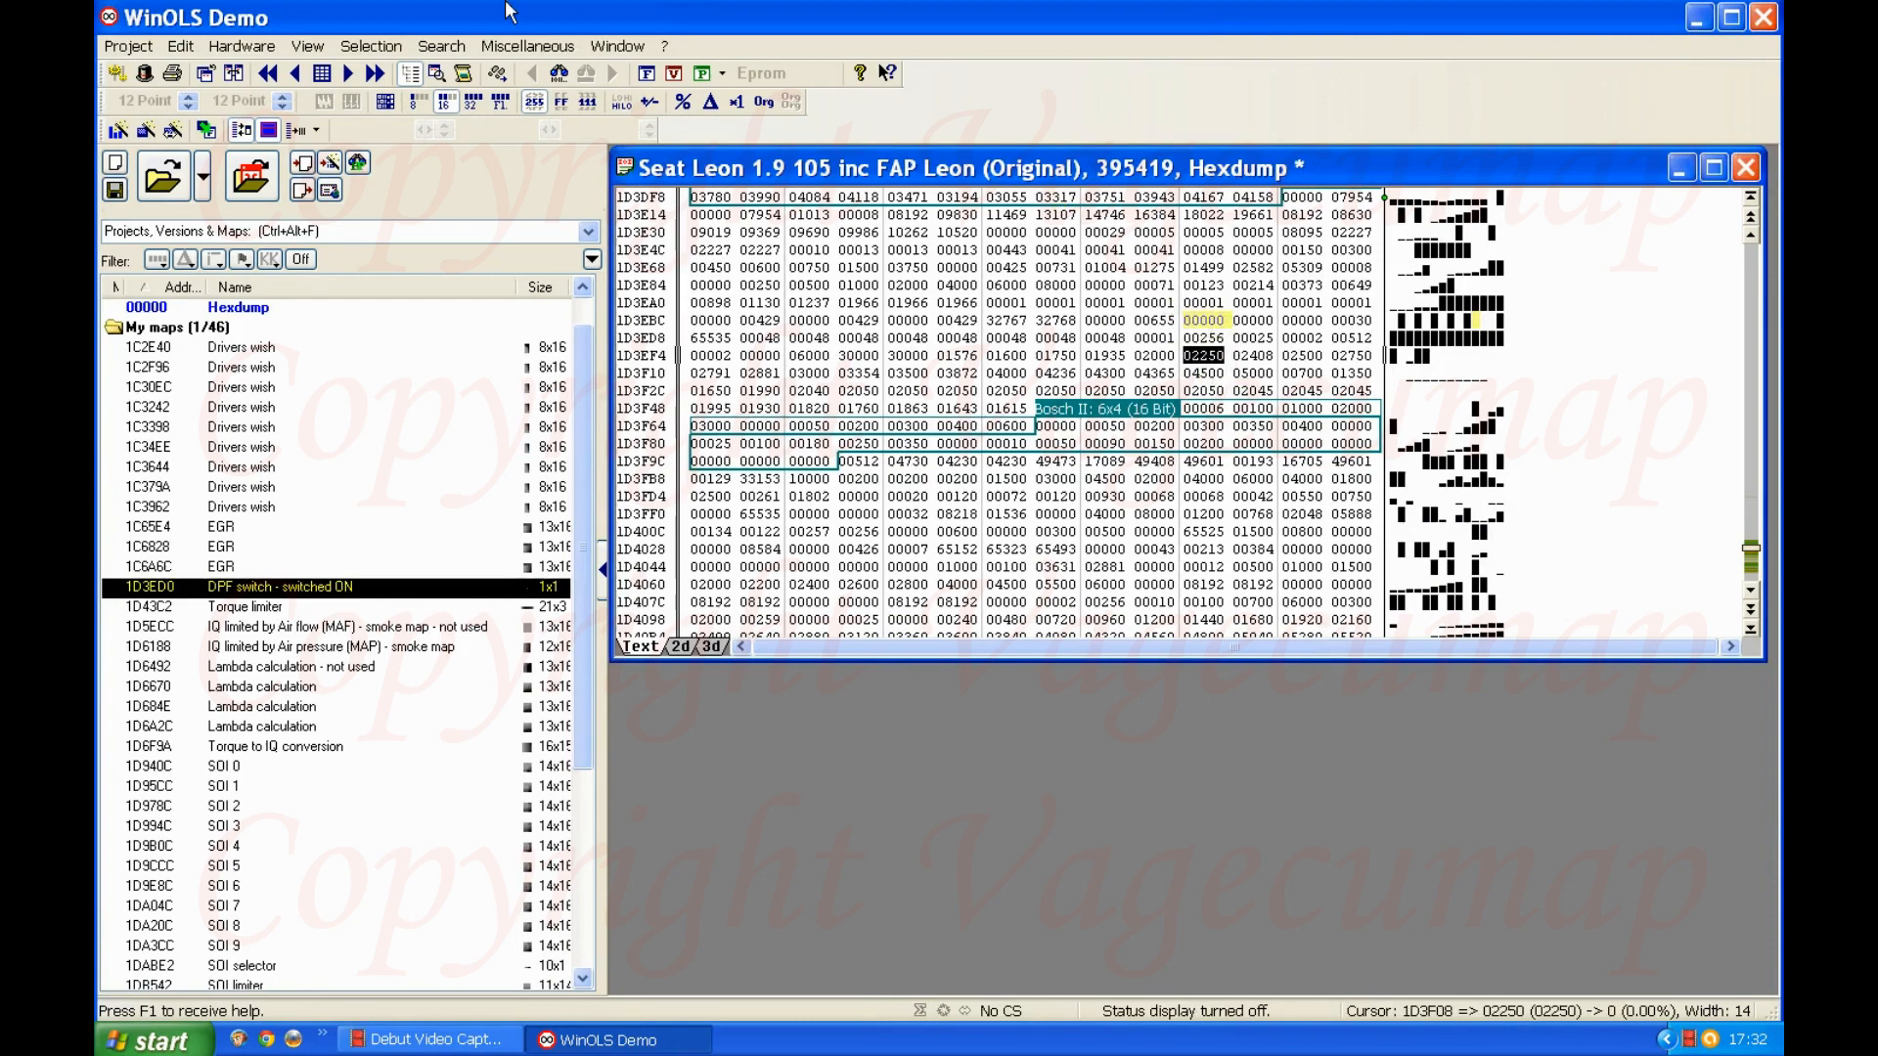
Step: Set the DPF switch value at 1D3ED0 to 001 in 8-bit format and return the hexdump to 16-bit format
{"action": "left_click", "coordinate": [415, 100]}
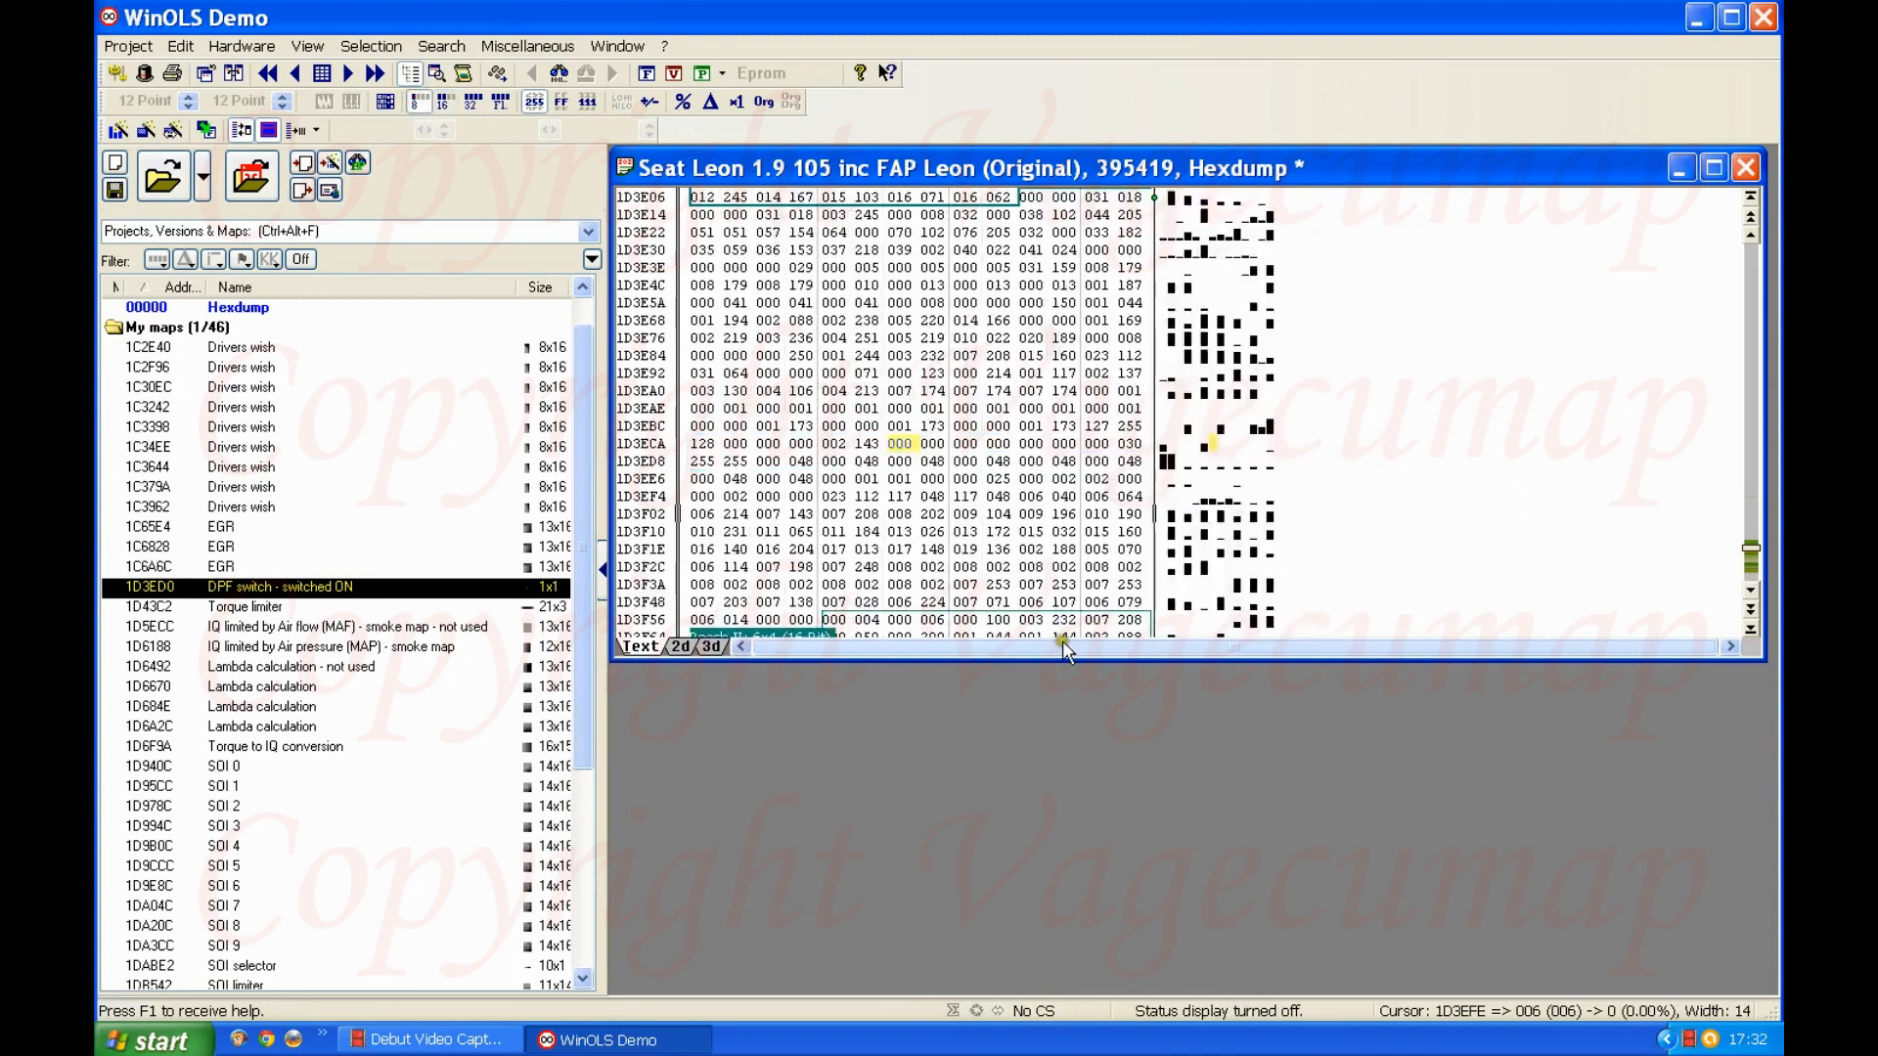
{"action": "left_click", "coordinate": [909, 442]}
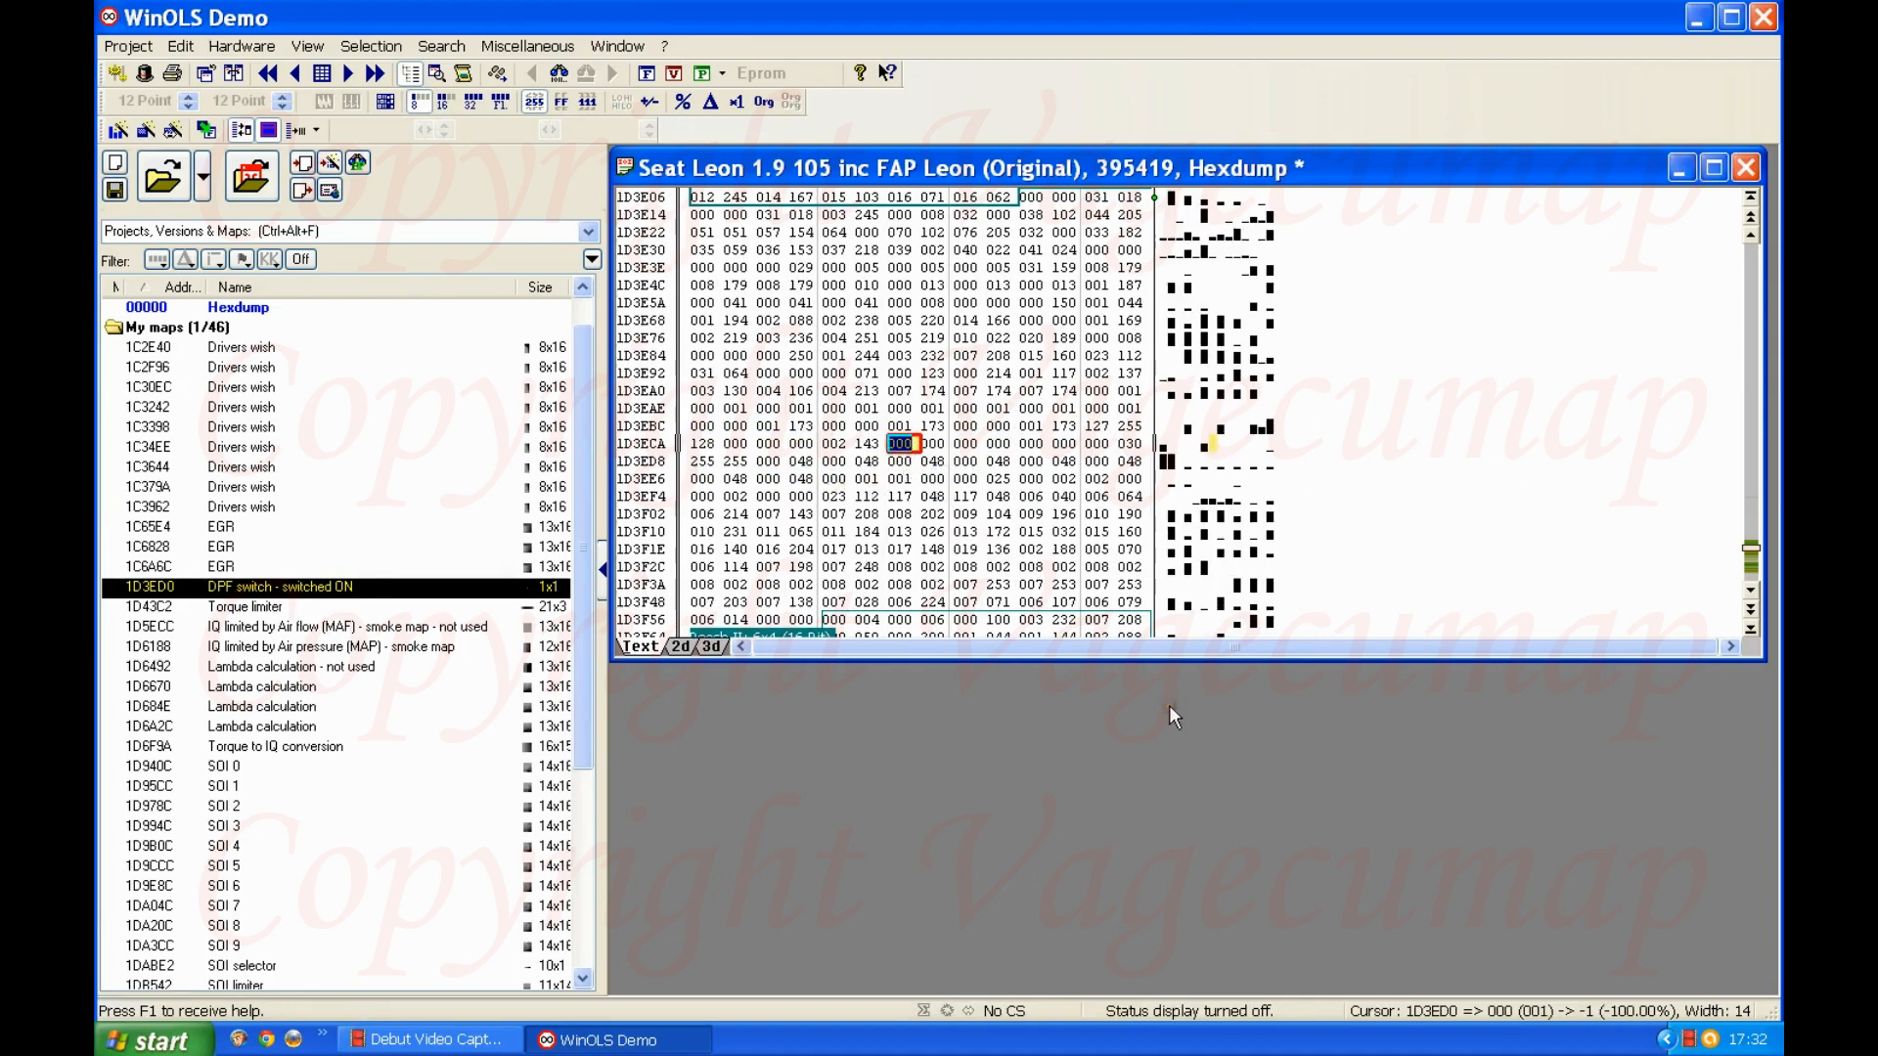
{"action": "type", "text": "001"}
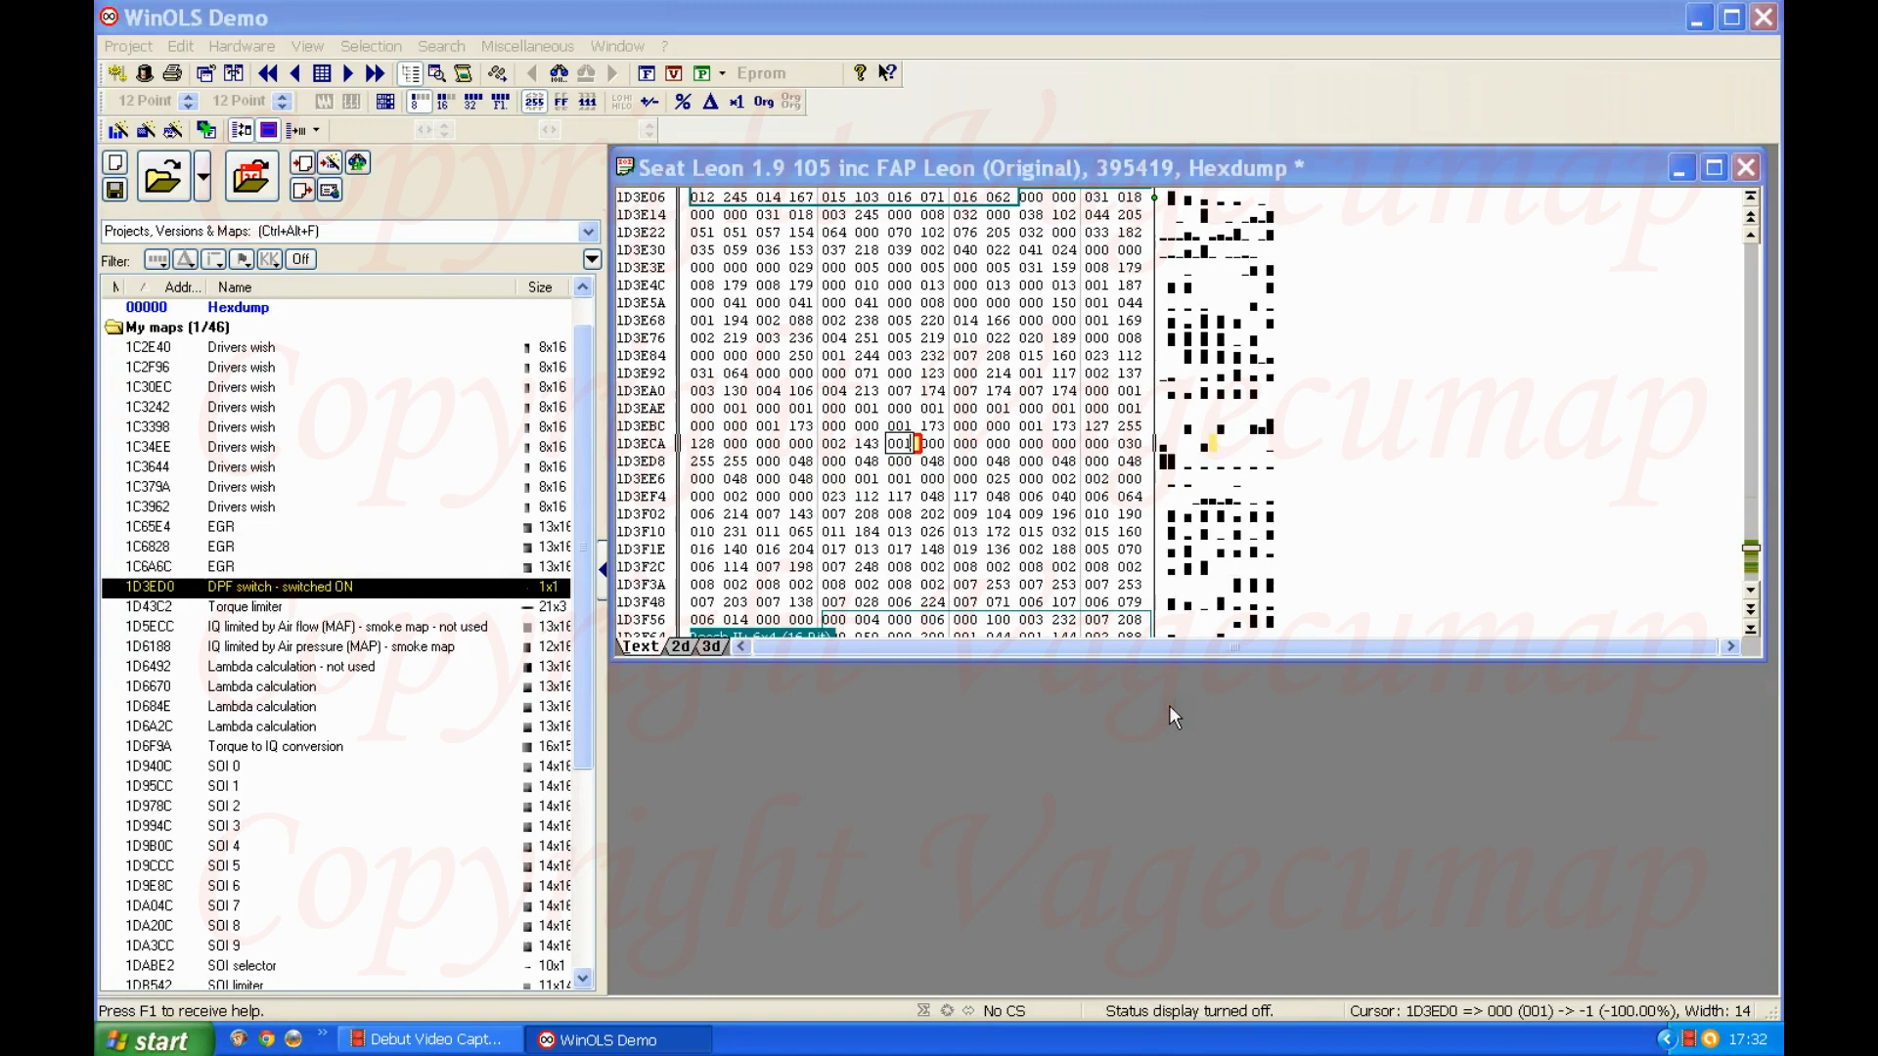
{"action": "key", "text": "Return"}
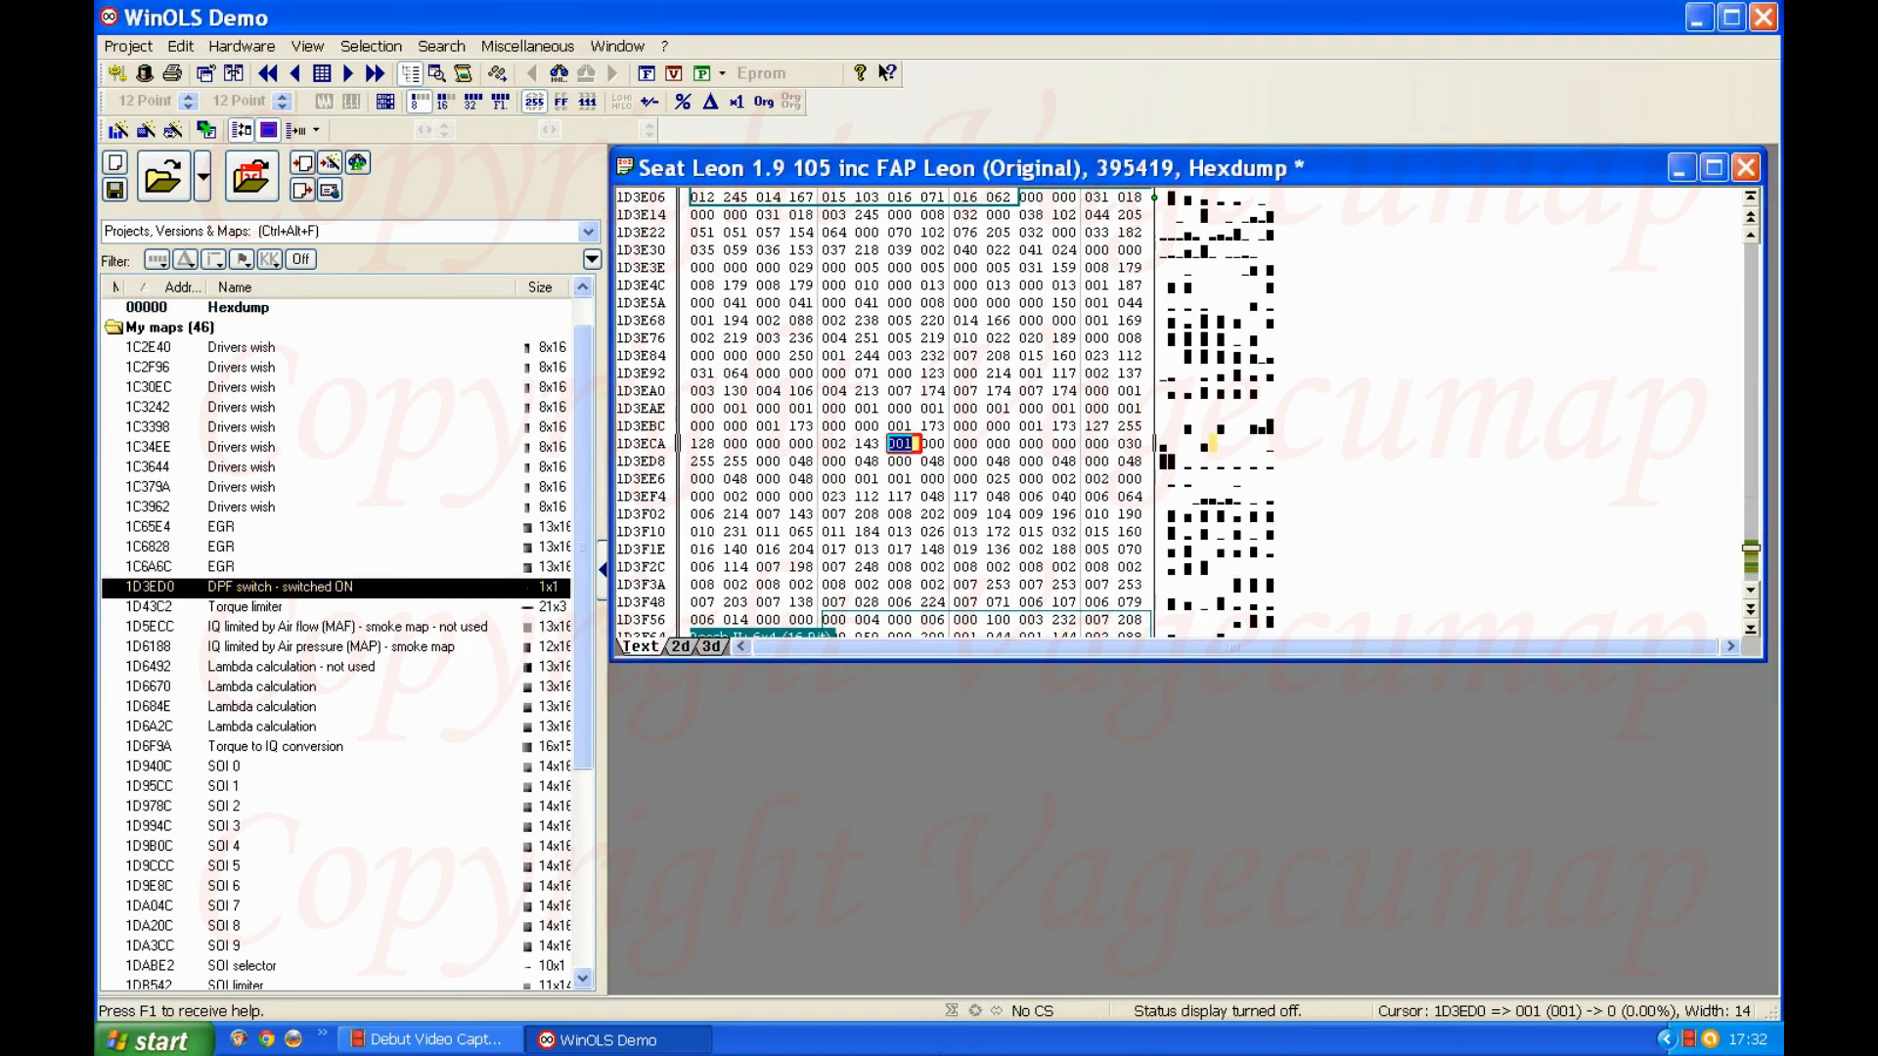
{"action": "key", "text": "Return"}
{"action": "left_click", "coordinate": [445, 102]}
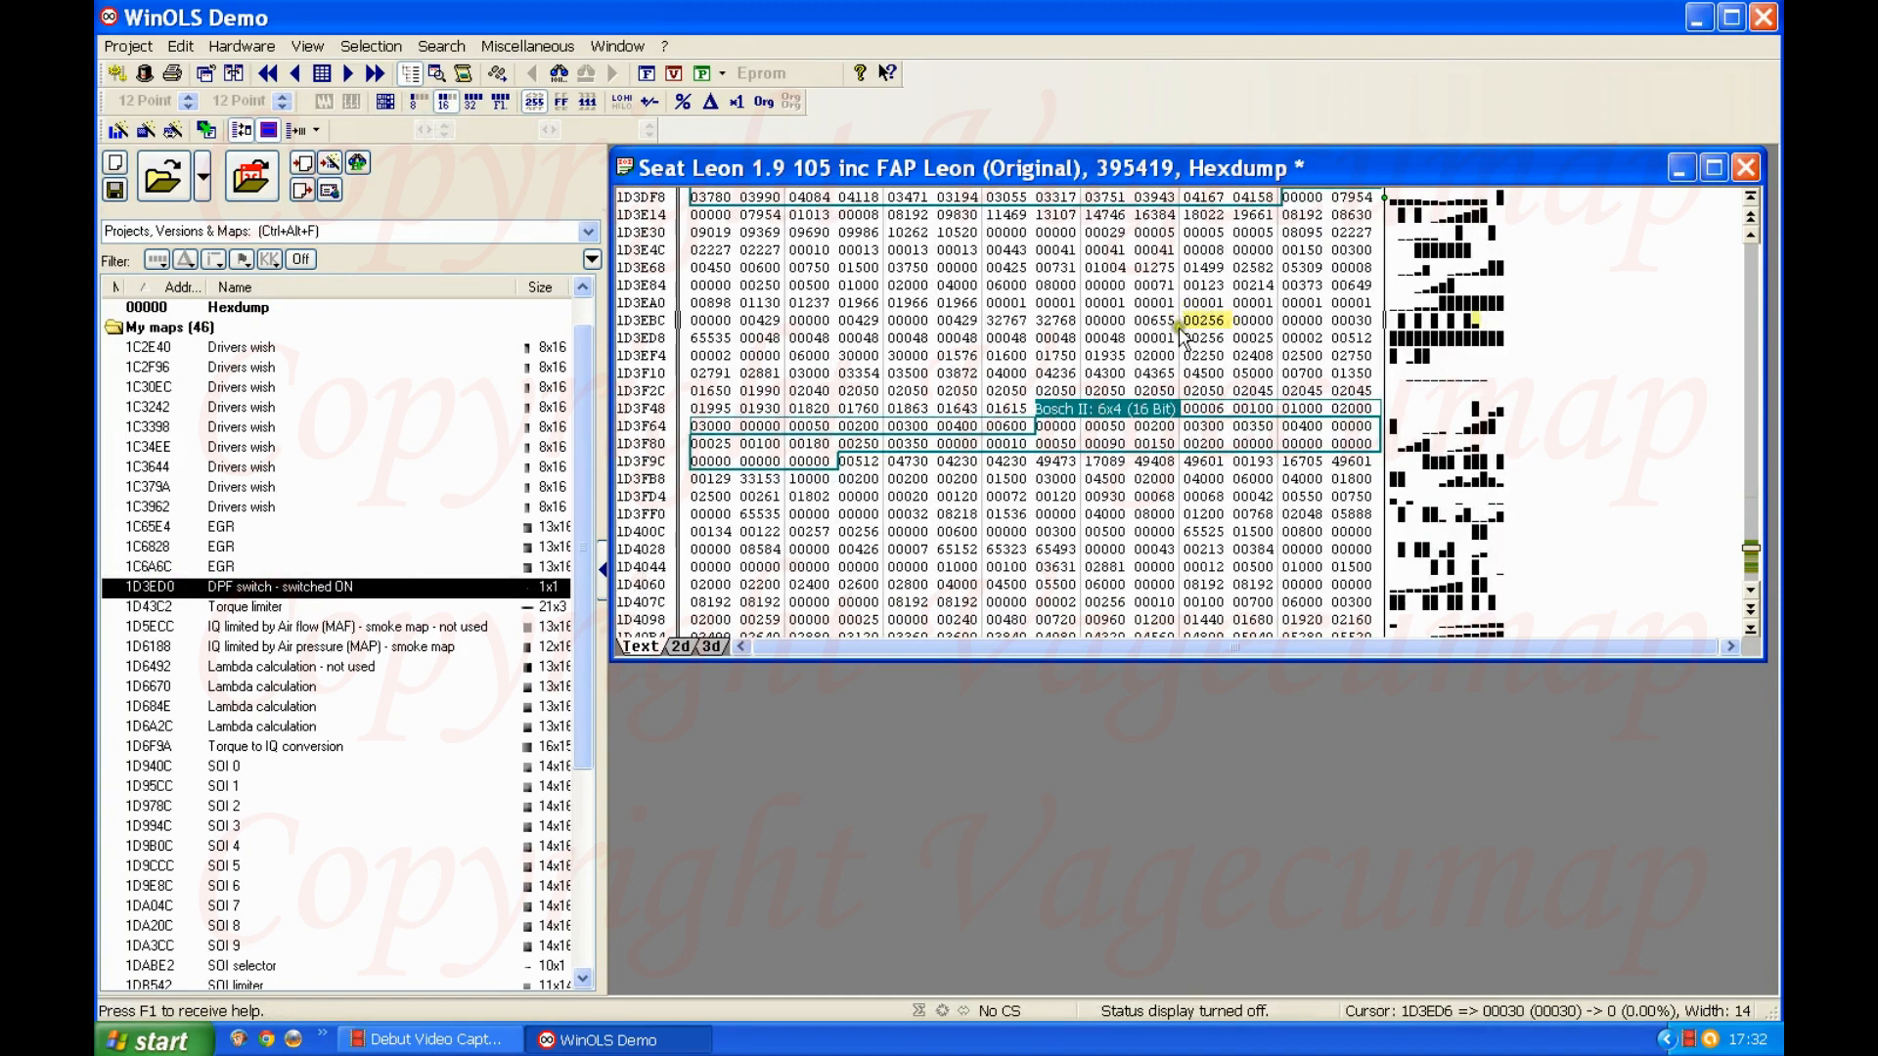